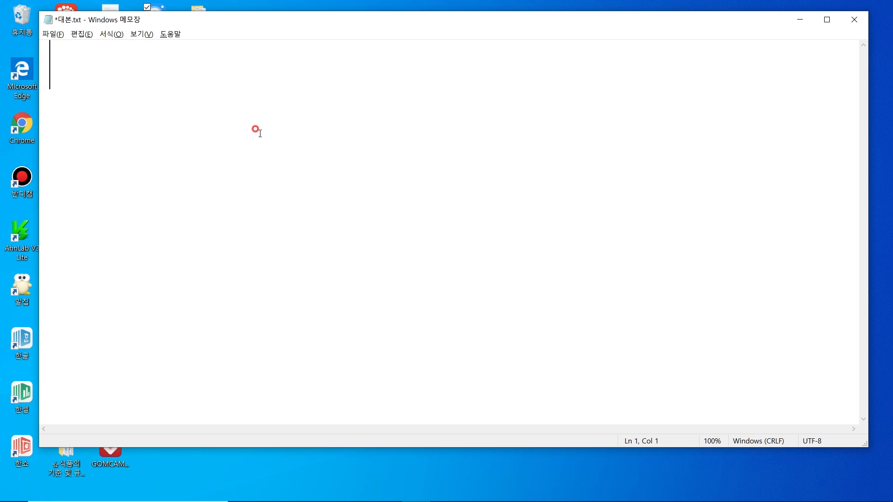
Step: Type list items 1 and 2: sourcing-site sign-up and installing the Baidu OCR translator
type("1. 소비")
key("BackSpace")
key("BackSpace")
type("싱할 사일")
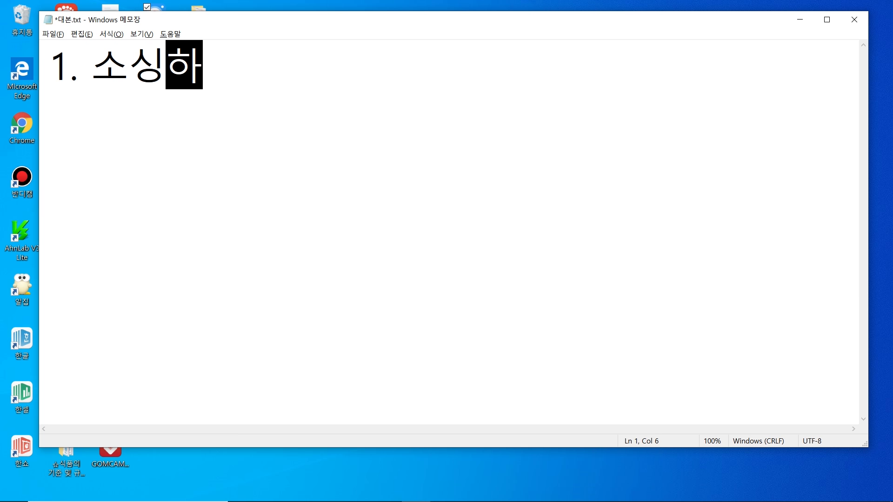
key("BackSpace")
key("BackSpace")
type("이트")
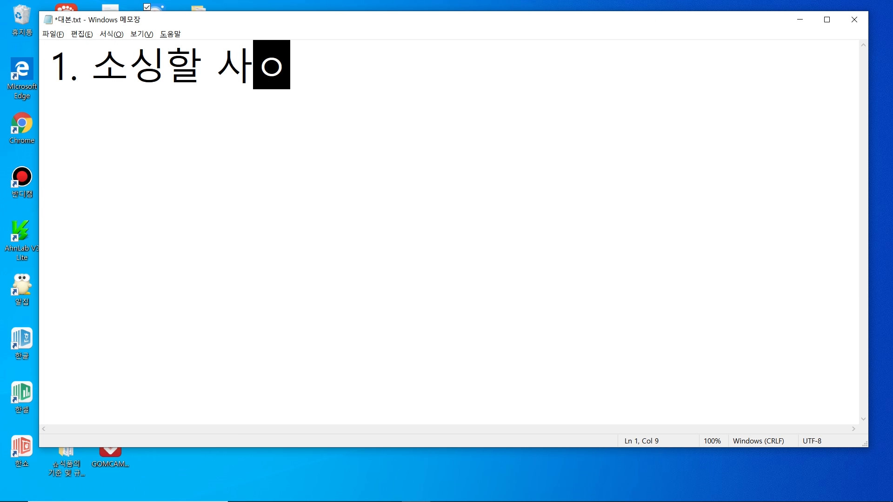
key("BackSpace")
type("뚠는 쇼핑몰 회원")
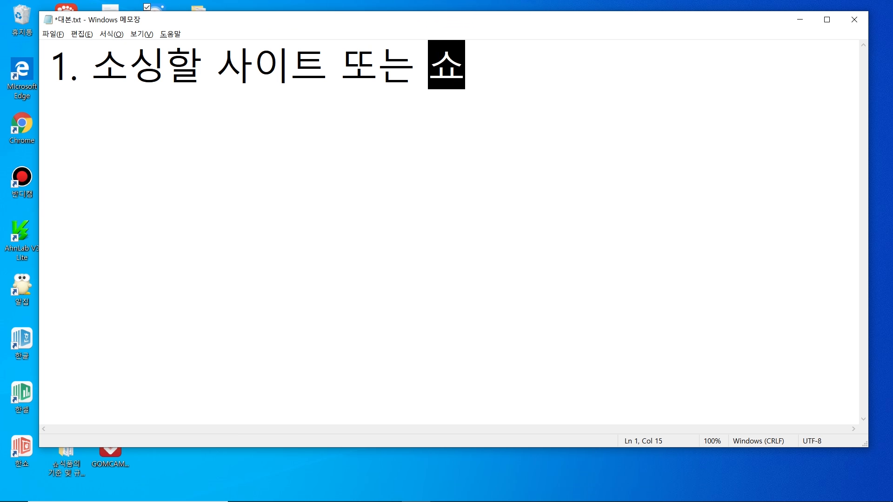
type(" 가입")
key("Return")
type("2. 바인")
key("BackSpace")
type("두 ")
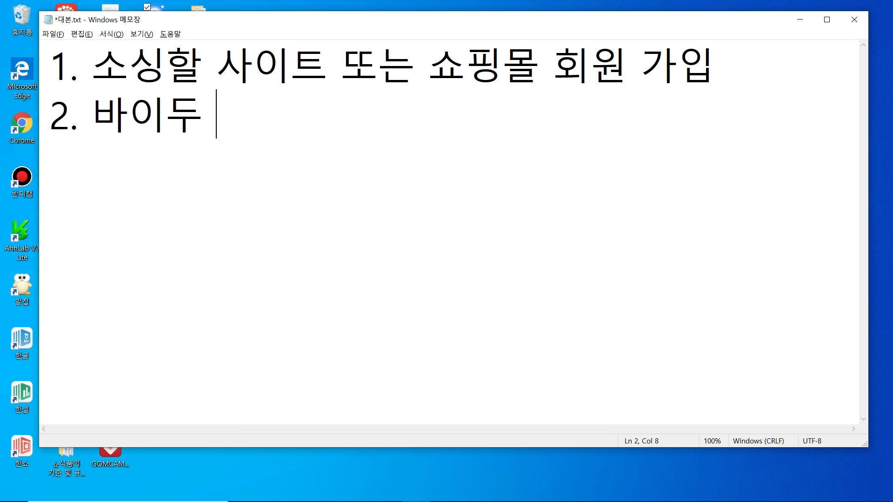
type("OCR 번역 프ㅗㄱ")
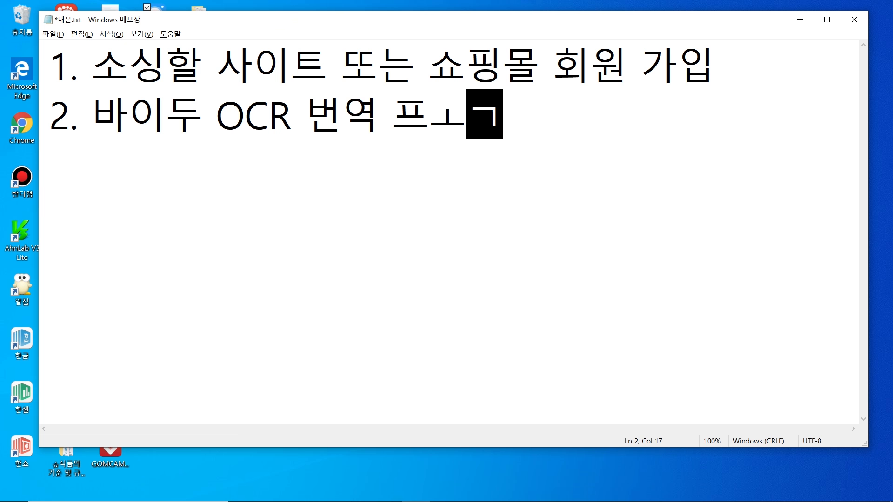
key("BackSpace")
key("BackSpace")
type("로그램 설치")
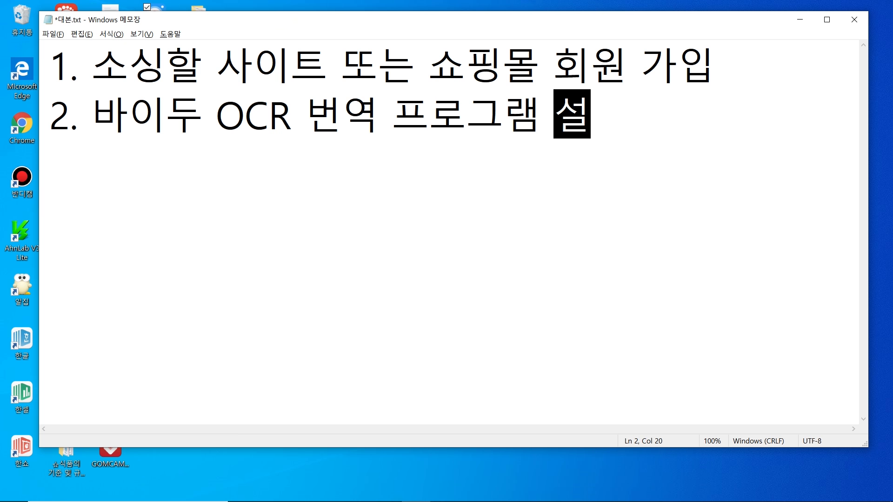
Step: Add items 3–5: FATKUN image downloader, photoWORKS resizer, and Photoshop installation
key("Return")
type("3. ")
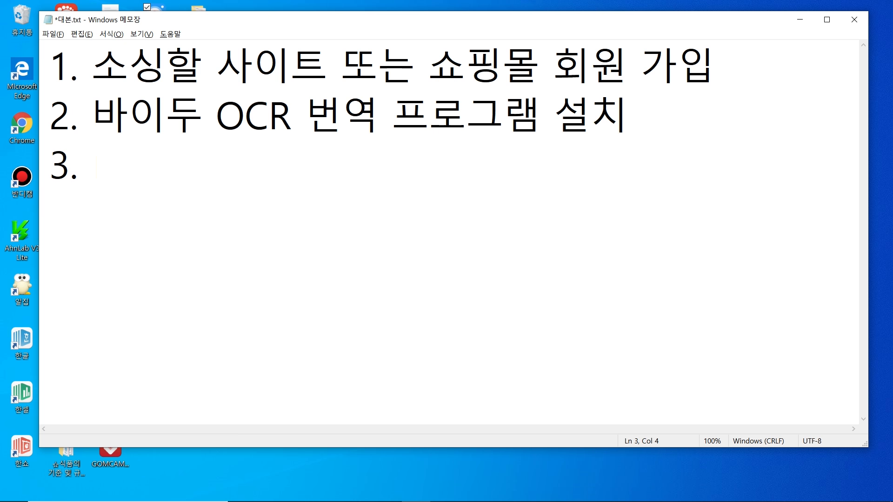
type("FATJ")
key("BackSpace")
type("KU")
key("BackSpace")
type("N 설치")
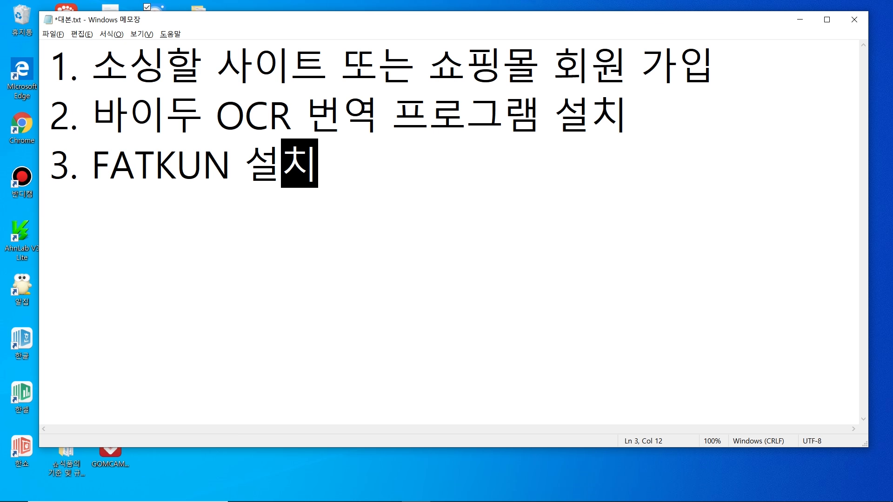
type(" 웹페이지 이미지 ㄷ")
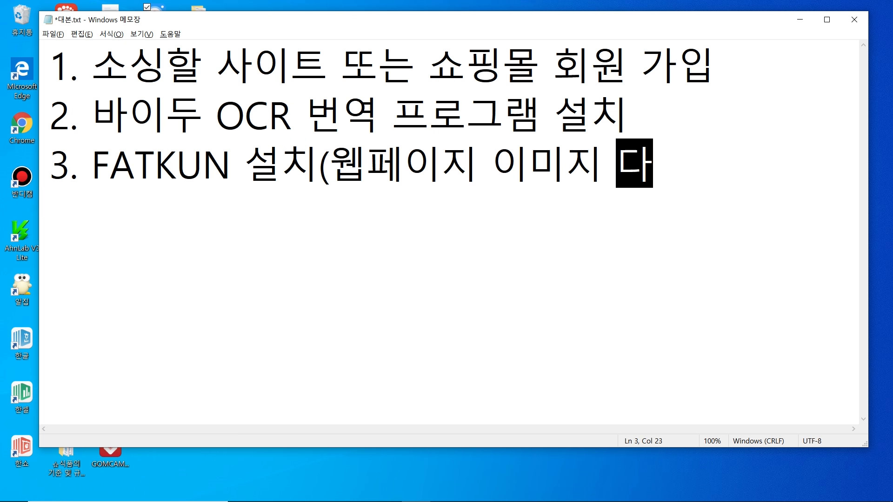
type("ㅏ운로드)")
key("Return")
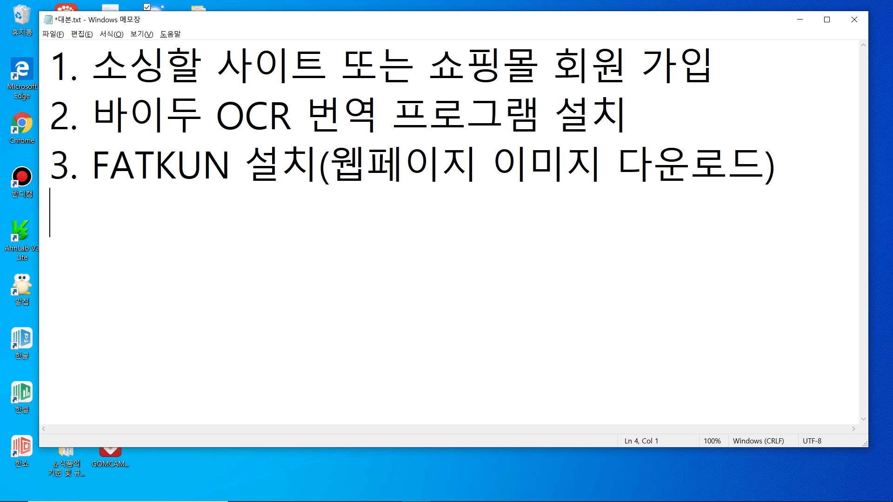
type("4. 포토웍")
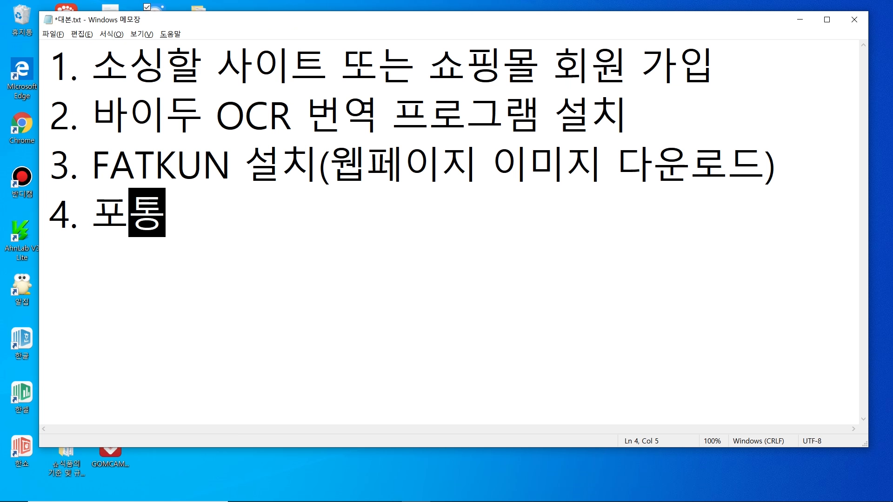
type("스 설치")
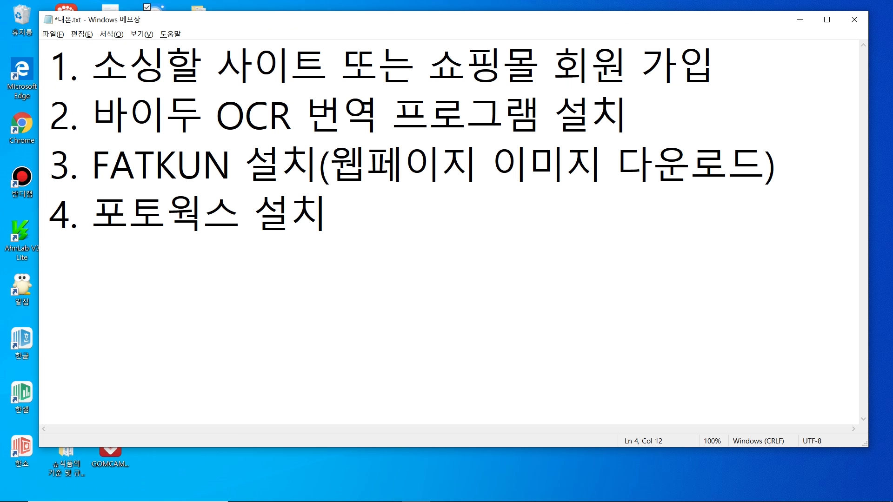
type("(이미지 크기변환 ")
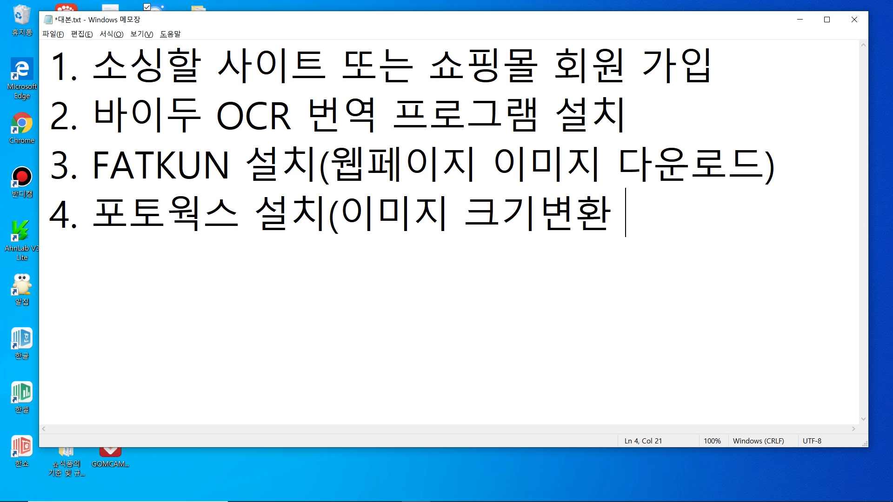
type("프로)")
key("Return")
type("5")
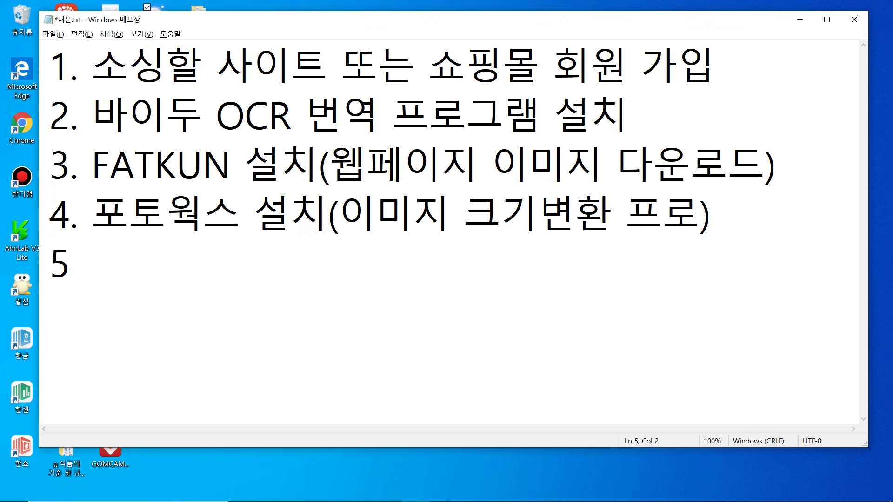
type(" 포토샵")
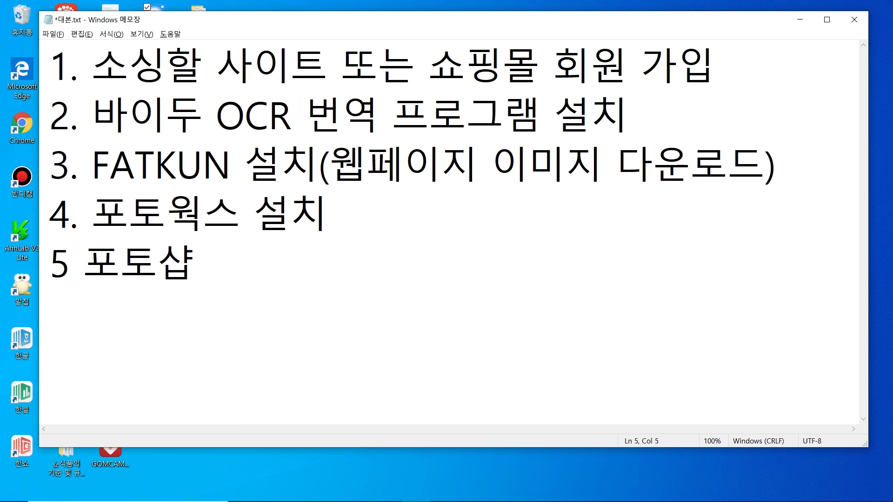
type(" 서ㄹ치")
key("BackSpace")
key("Return")
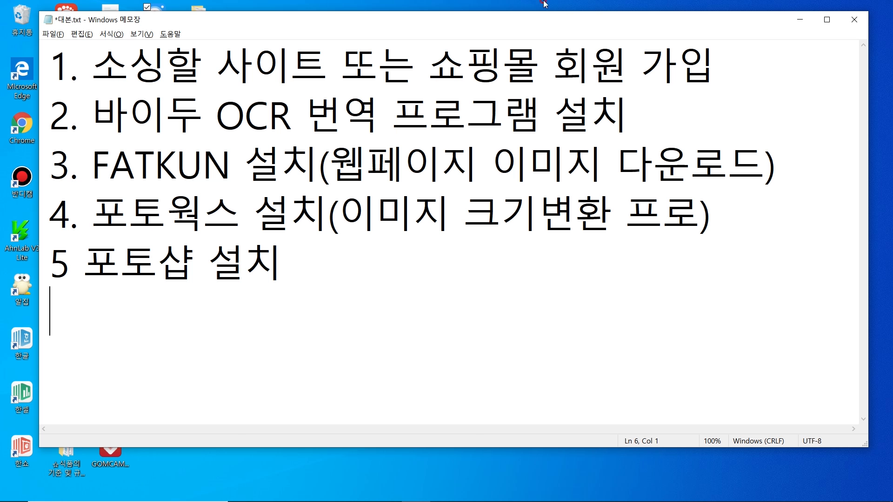
Step: Search Google for 타오바오 in Chrome and open the Taobao site
left_click(800, 19)
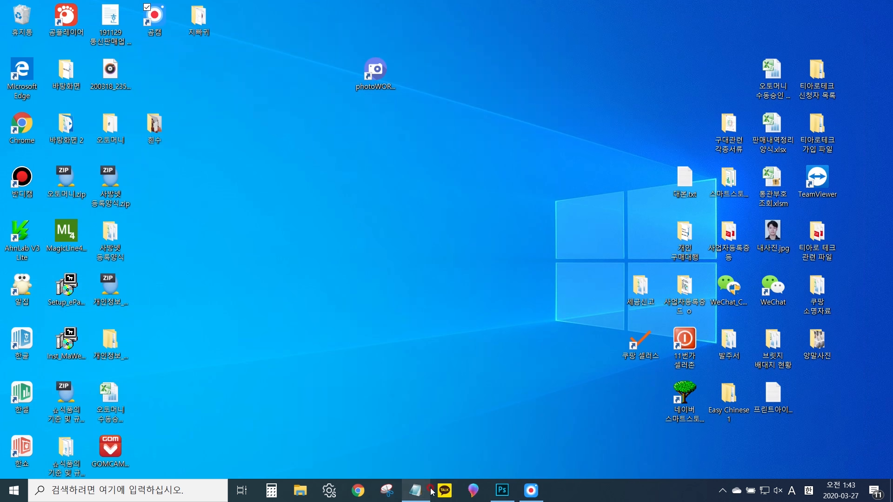
left_click(358, 491)
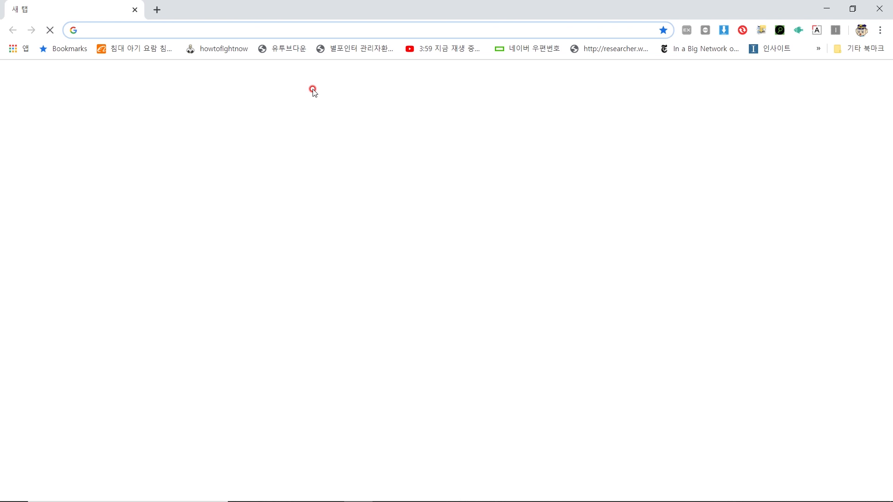
type("xkdh")
key("BackSpace")
key("BackSpace")
key("BackSpace")
key("BackSpace")
key("Hangul")
type("타오바오")
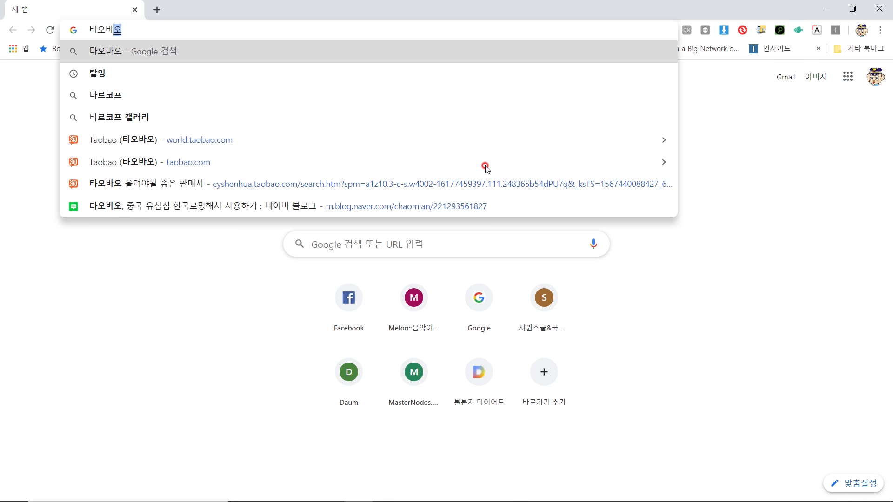
key("Return")
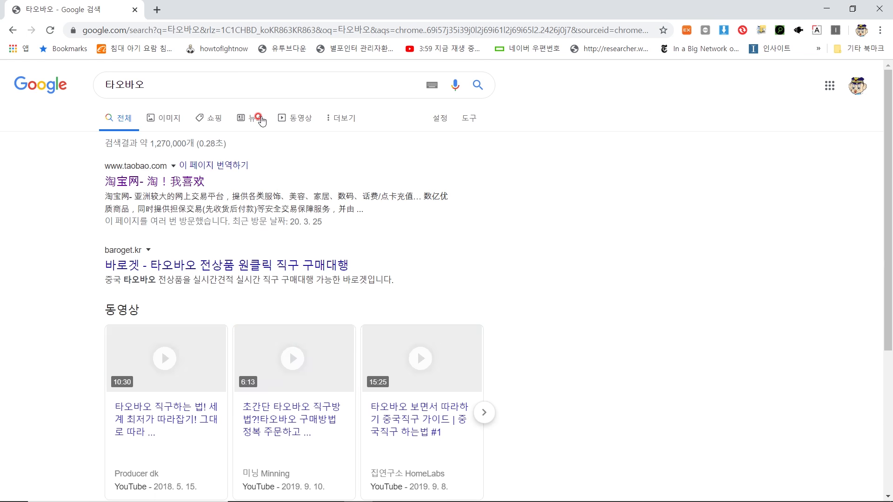
left_click(156, 181)
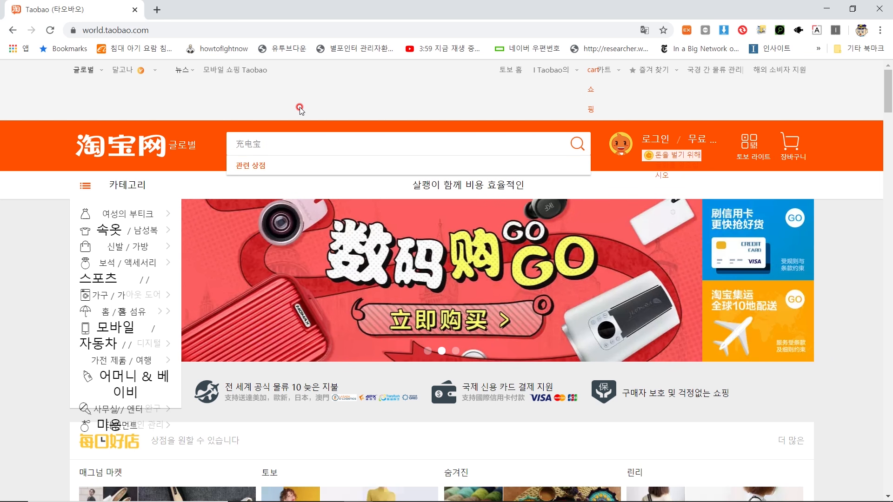
Step: Search Taobao for 小米 and open the ¥59 Xiaomi scale product in a new tab
type("X")
key("BackSpace")
type("A")
key("BackSpace")
type("x")
key("BackSpace")
type("xiaoma")
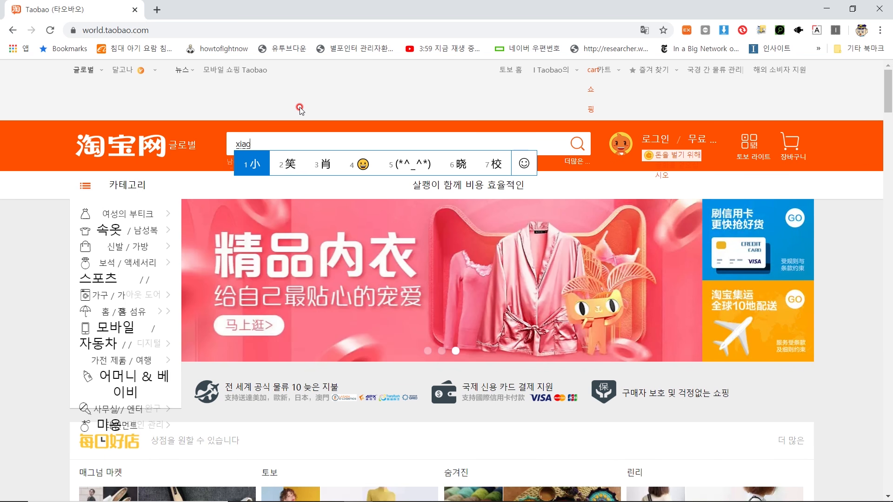
key("BackSpace")
type("i")
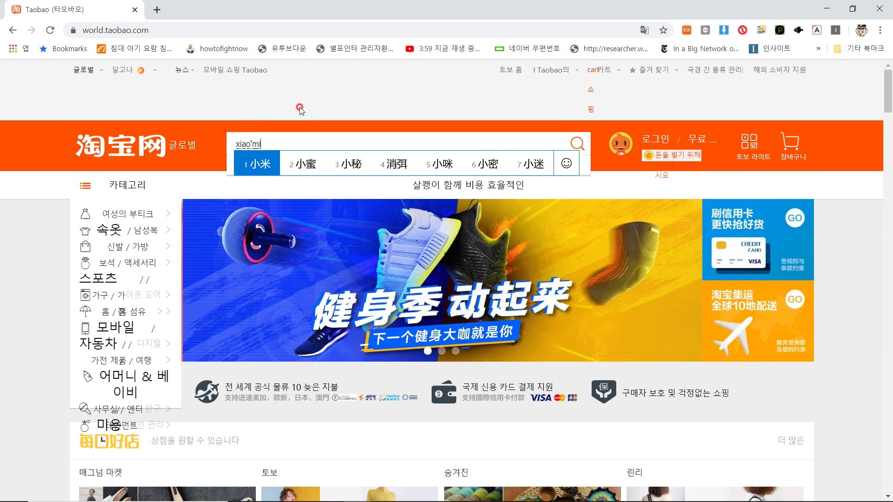
key("space")
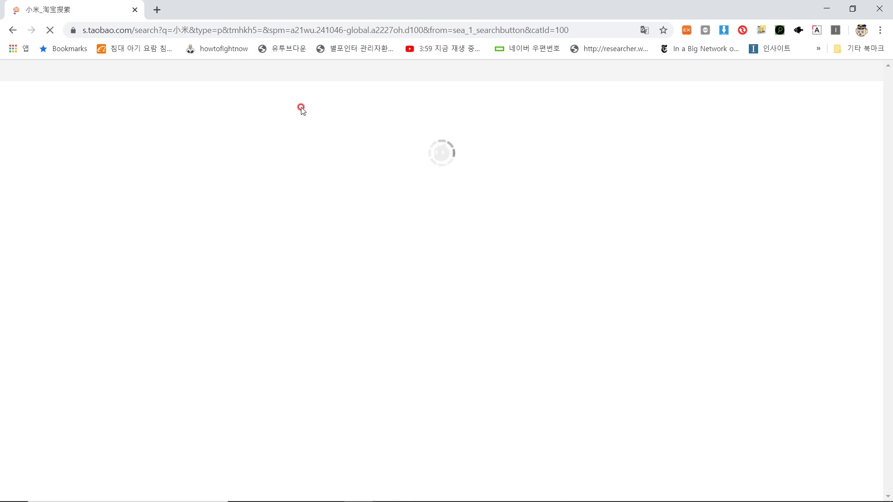
scroll(301, 111, "down", 4)
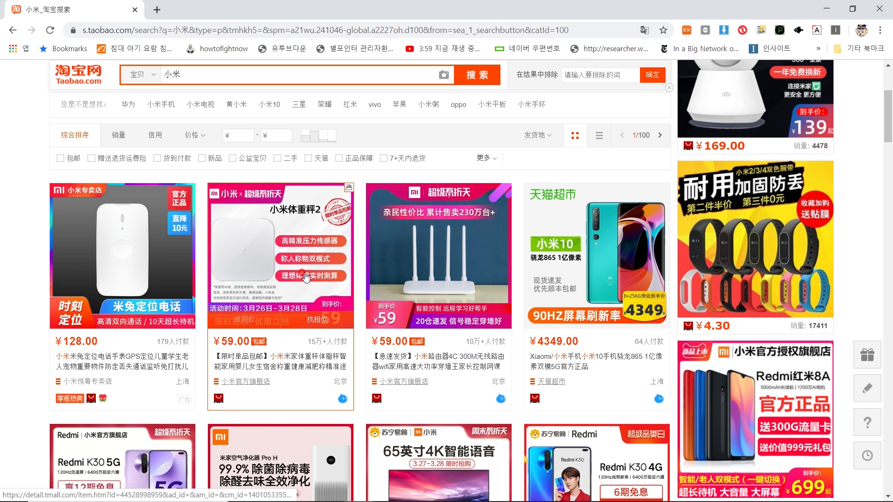
left_click(306, 277)
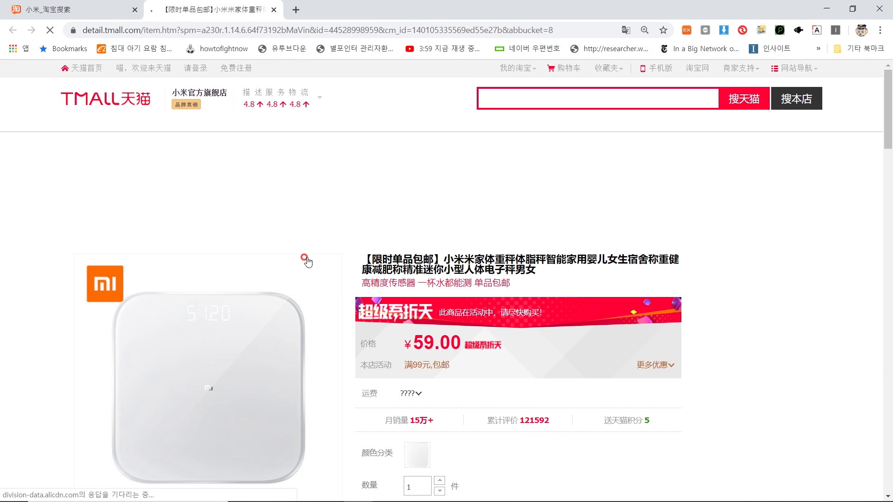
Step: Scroll through the Korean-translated Xiaomi scale product page
scroll(306, 259, "down", 3)
scroll(522, 270, "up", 1)
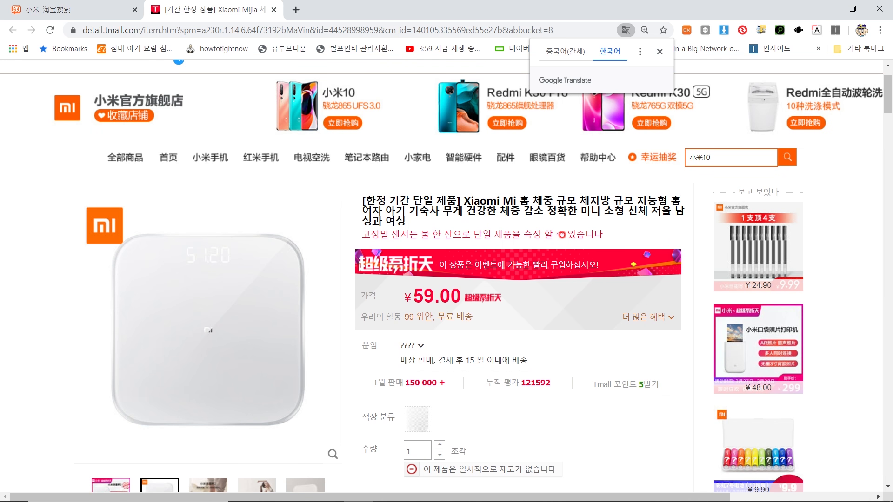
scroll(507, 326, "down", 5)
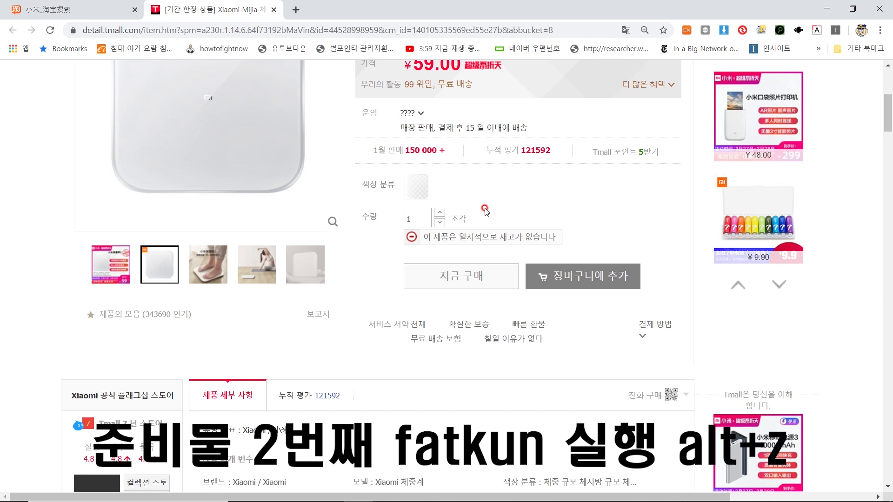
Step: Launch Fatkun with Alt+Z, download the 18 filtered product images, and open their folder
key("alt+z")
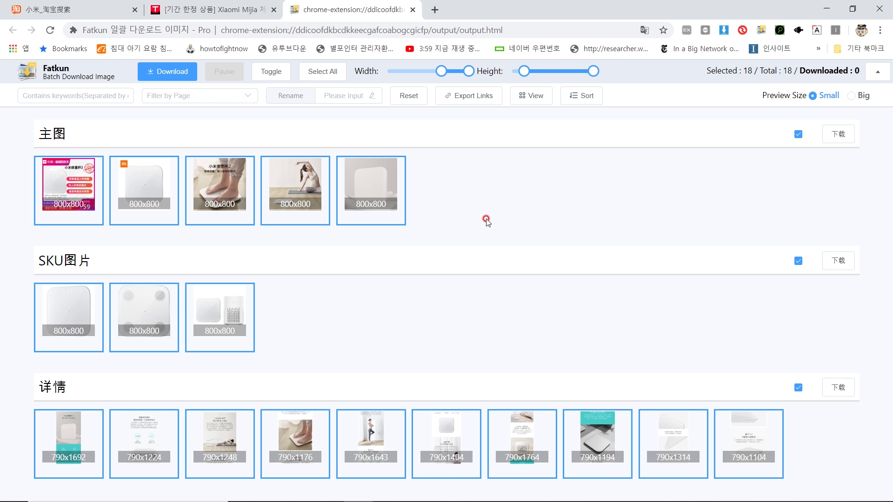
left_click_drag(441, 71, 384, 80)
left_click_drag(191, 222, 52, 144)
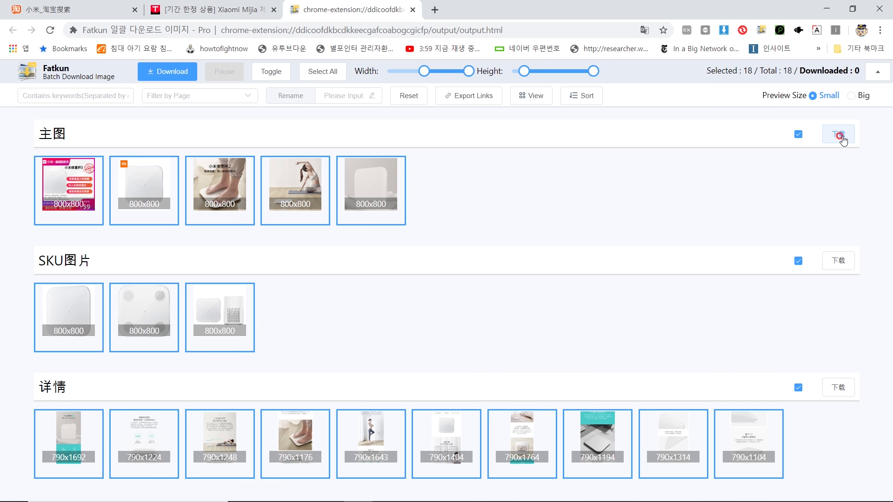
left_click(186, 72)
left_click(525, 265)
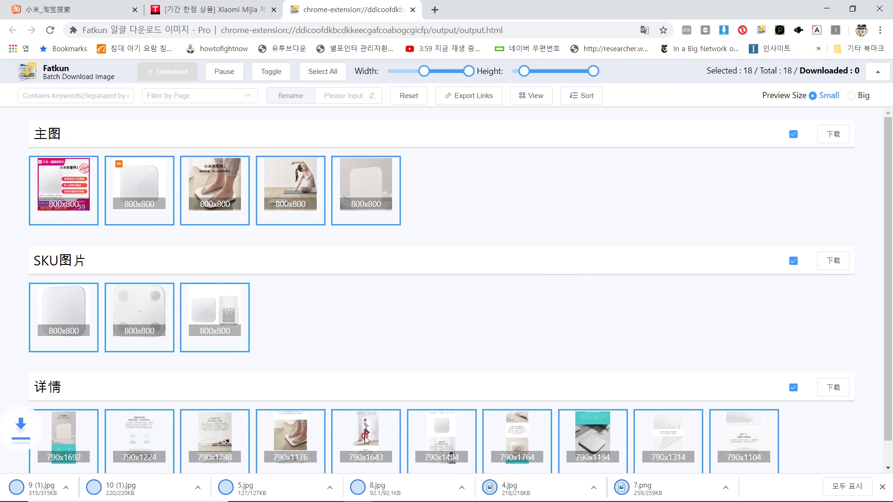
right_click(350, 488)
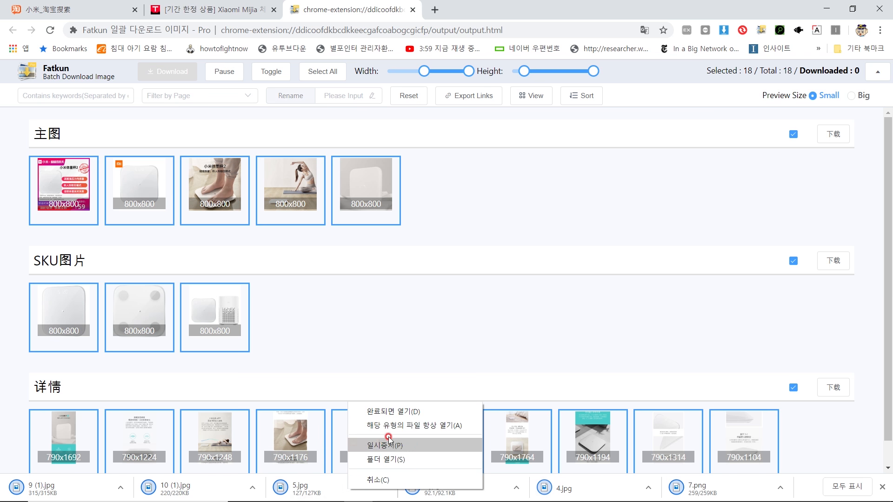
left_click(398, 458)
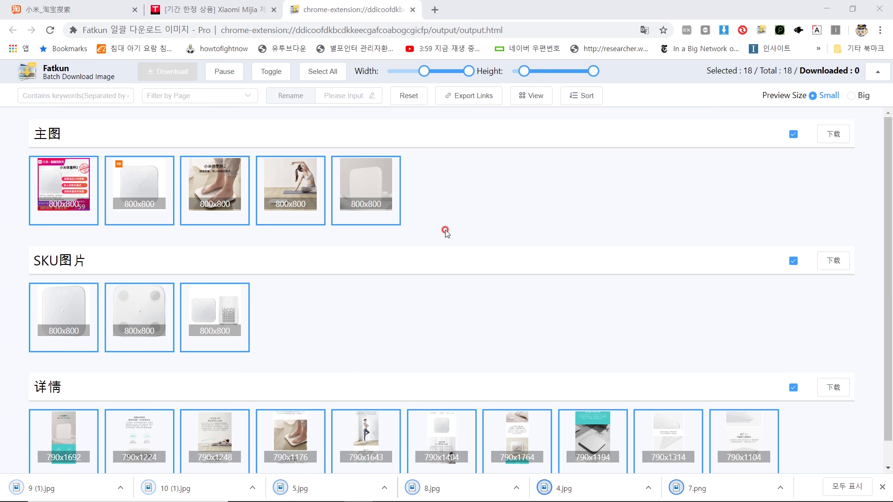
Step: Inspect 5.jpg and 8.jpg in the item.htm folder and move the window aside
left_click(483, 253)
left_click(403, 108)
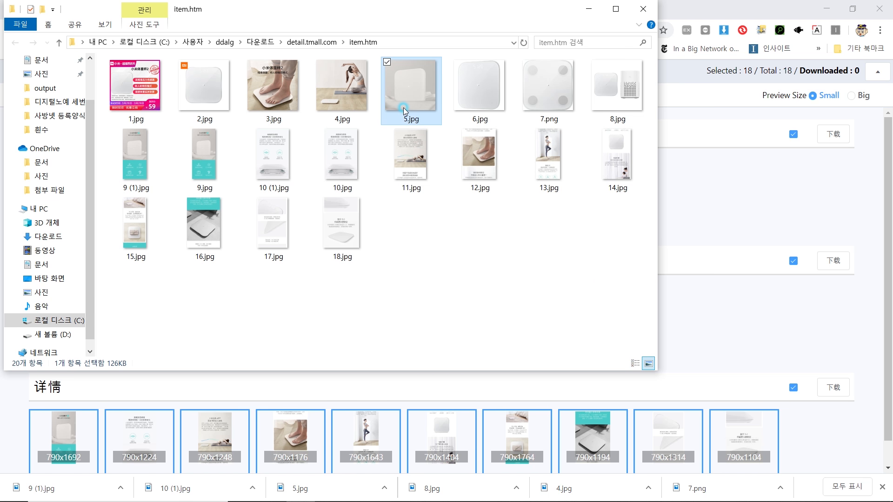
left_click(638, 99)
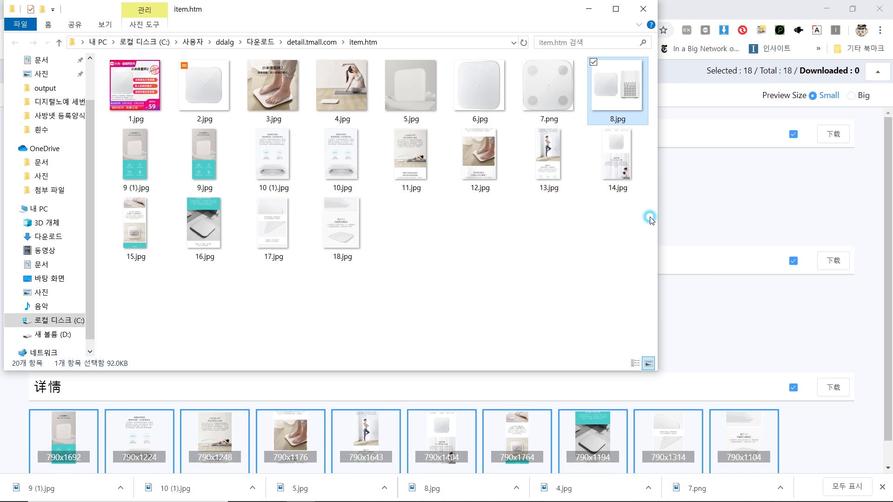
left_click(578, 245)
left_click_drag(505, 14, 614, 45)
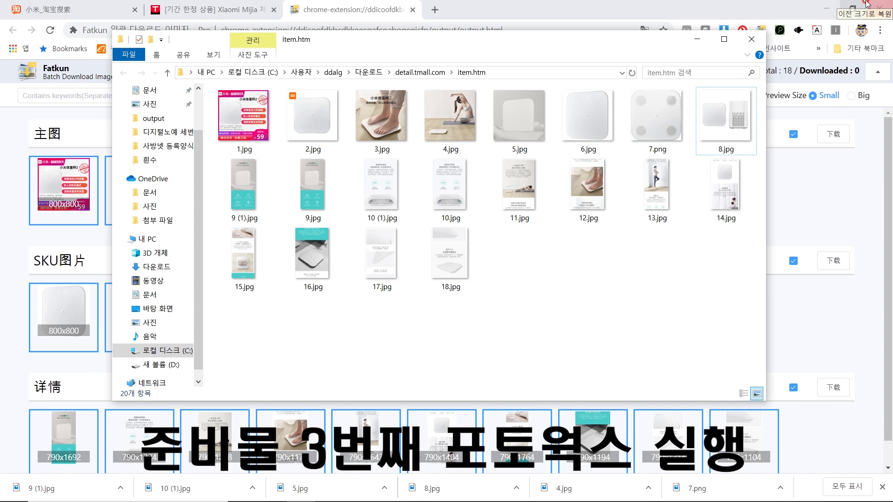
Step: Launch photoWORKS and add 1.jpg–5.jpg with a 1000-pixel long-side resize
left_click(826, 9)
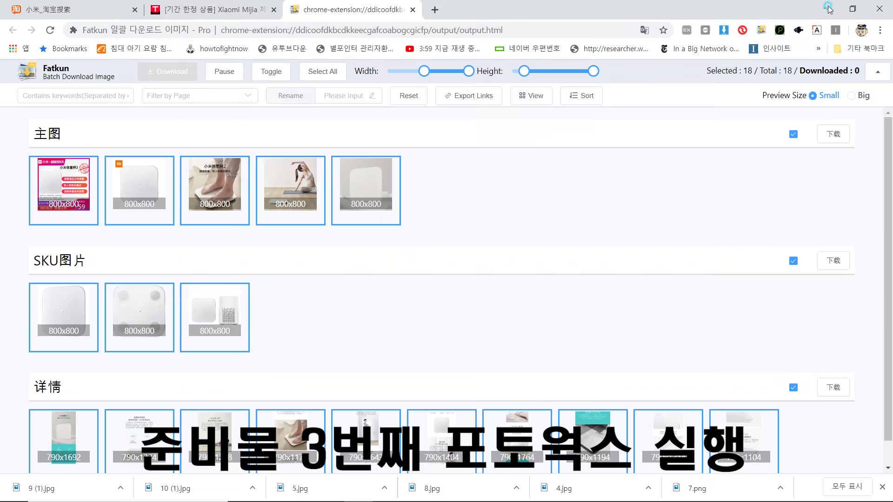
left_click(697, 39)
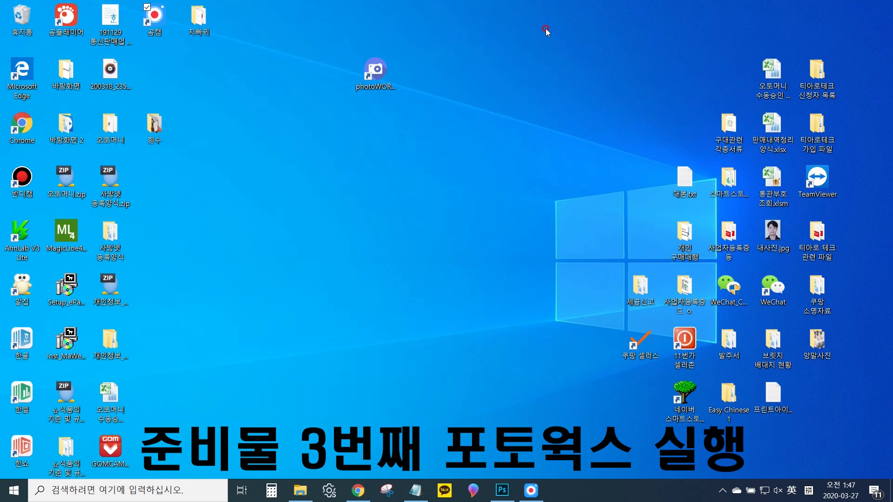
double_click(376, 83)
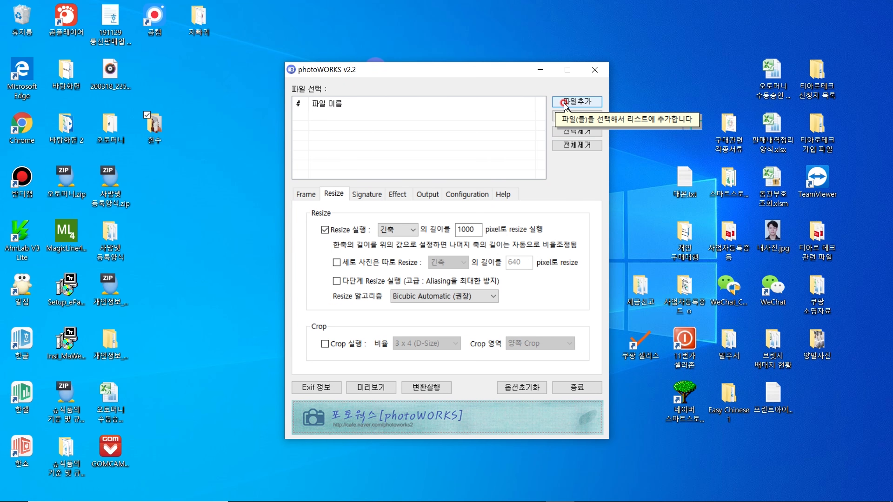
left_click(565, 103)
left_click(363, 165)
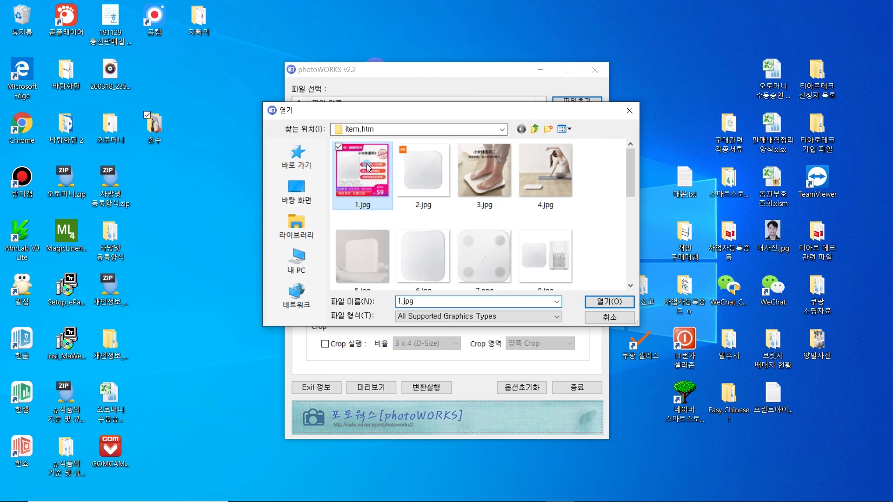
left_click(370, 237, "shift")
left_click(609, 302)
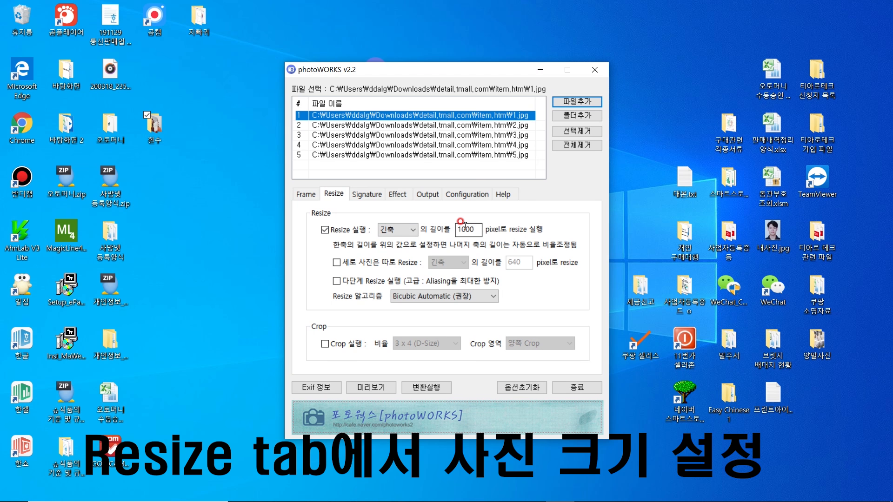
left_click(464, 229)
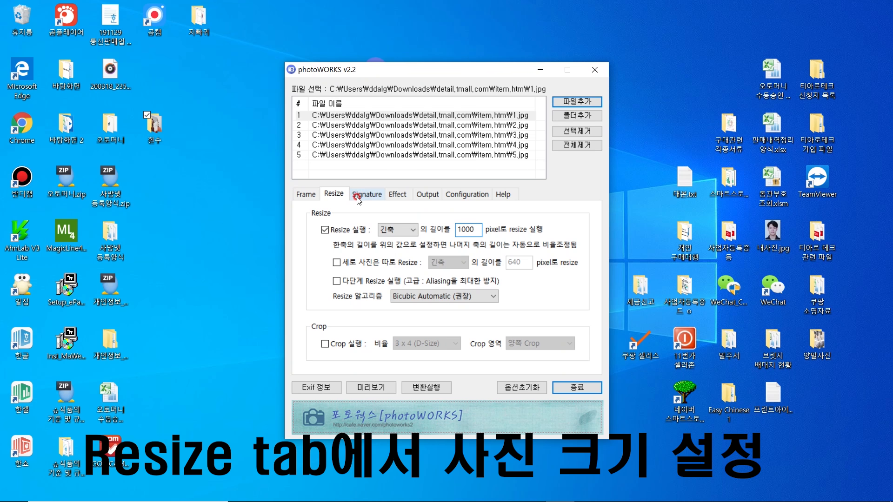
Step: Enter the watermark text '제사품입니다 도용하지마세요' in the Text 3 signature field
left_click(375, 196)
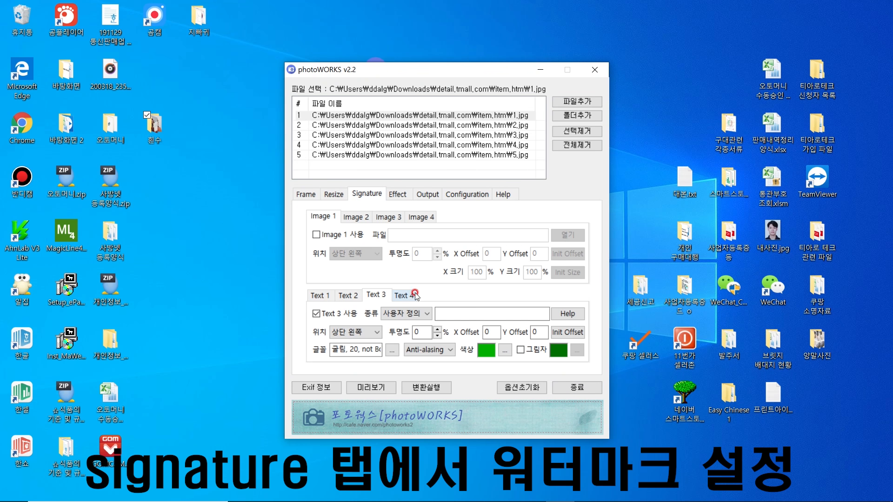
left_click(452, 314)
type("eh")
key("BackSpace")
key("BackSpace")
type("df")
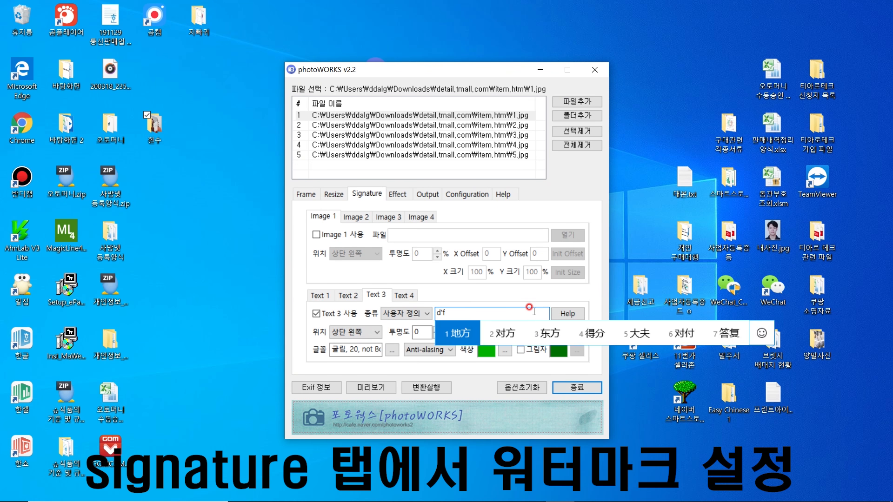
key("BackSpace")
key("BackSpace")
type("제사")
type("품입니다 도용하지마세요")
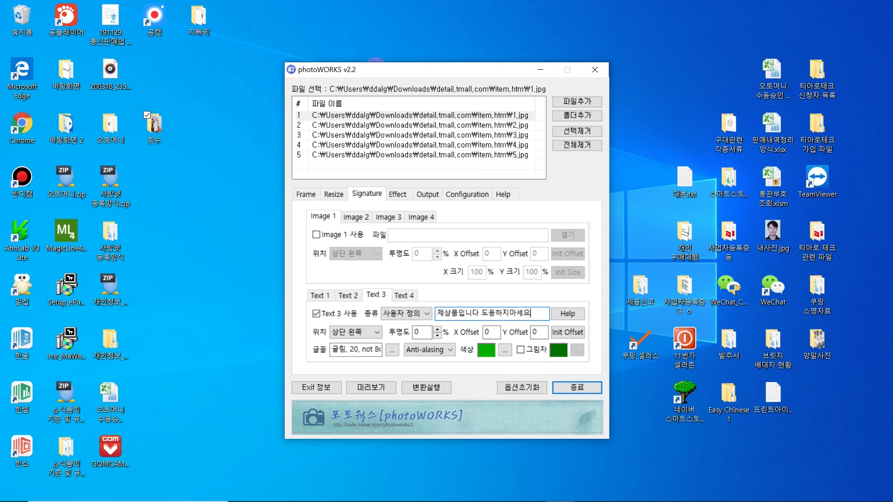
left_click(377, 332)
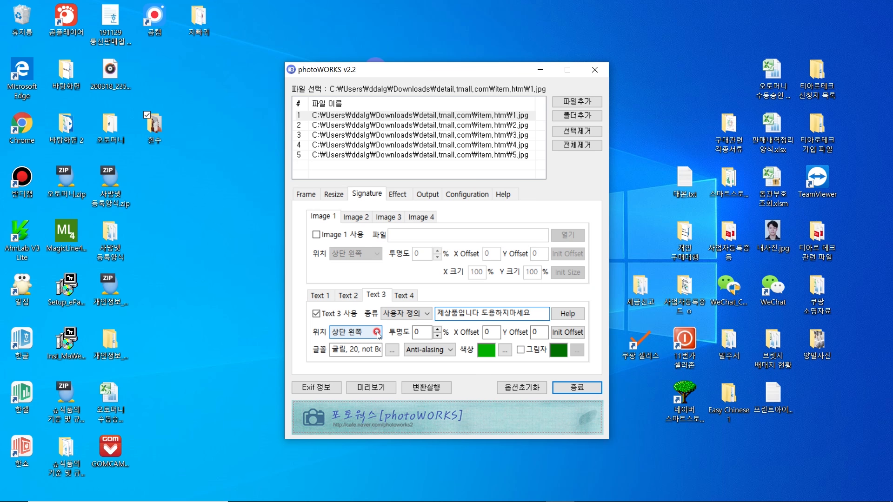
Step: Place the watermark in the centre with font size 36
left_click(365, 380)
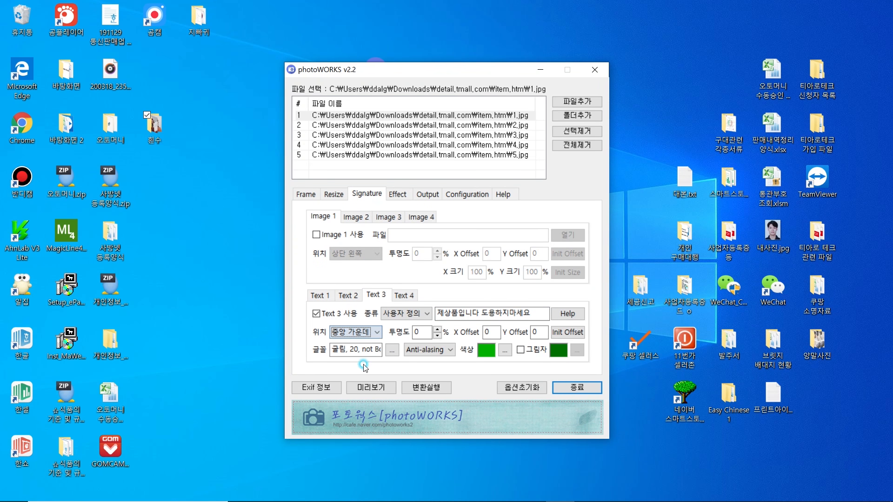
left_click(392, 350)
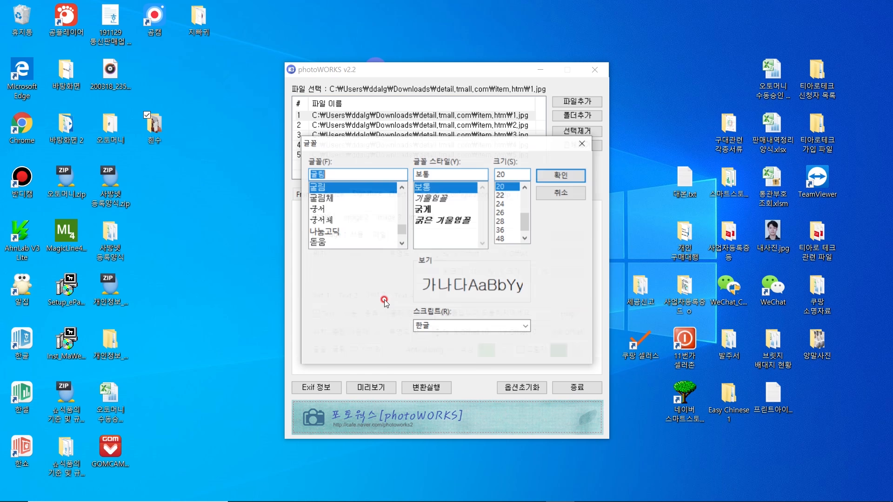
left_click(499, 230)
left_click(550, 175)
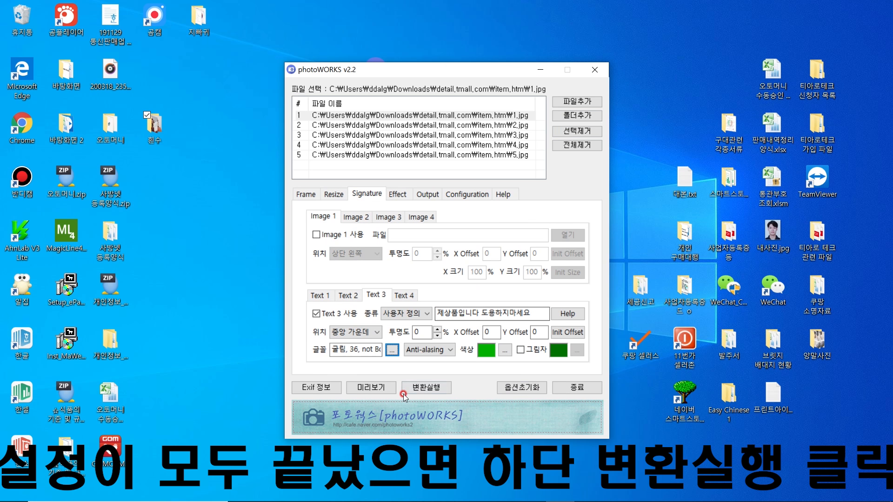
Step: Convert the five loaded images and dismiss the completion message
left_click(424, 388)
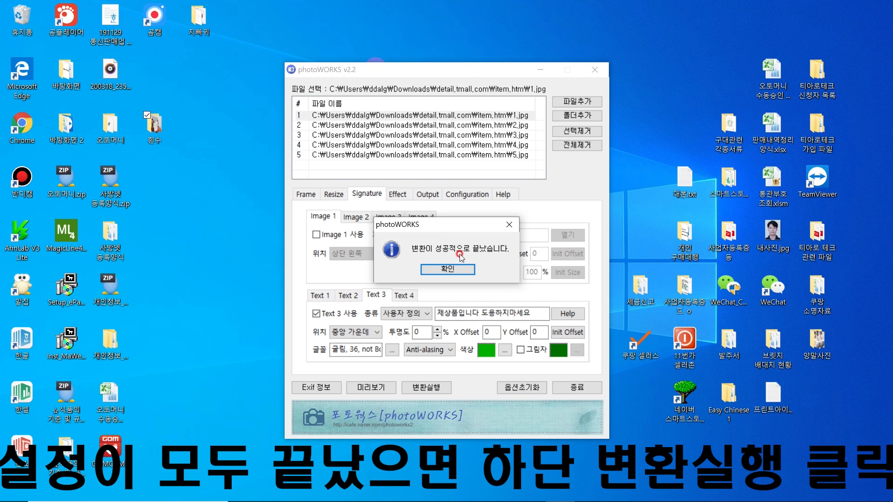
key("Return")
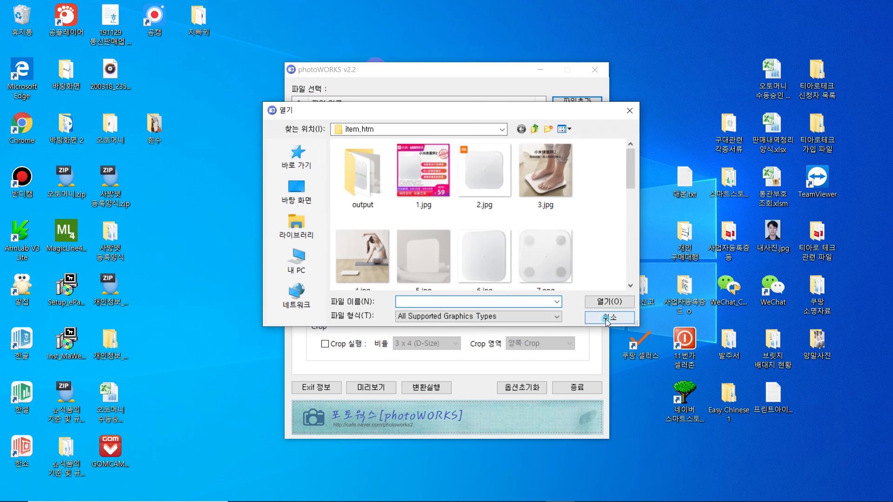
left_click(608, 316)
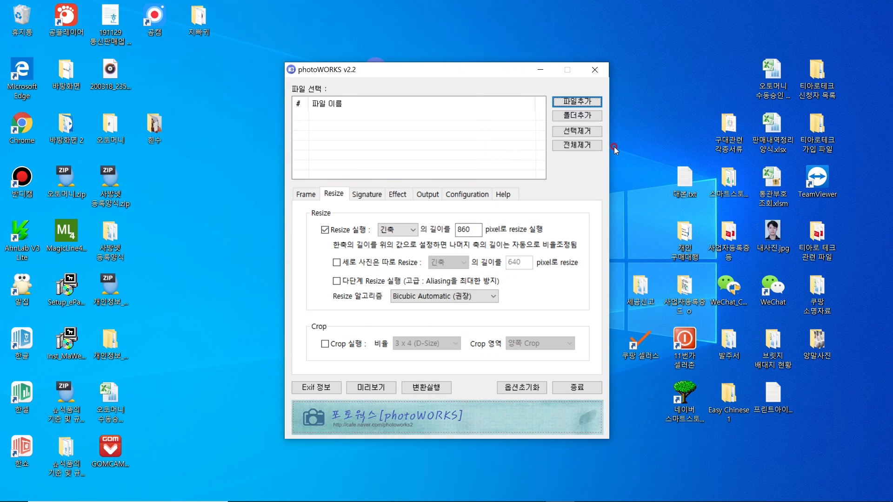
Step: Add images 8.jpg through 18.jpg to the photoWORKS list
left_click(577, 101)
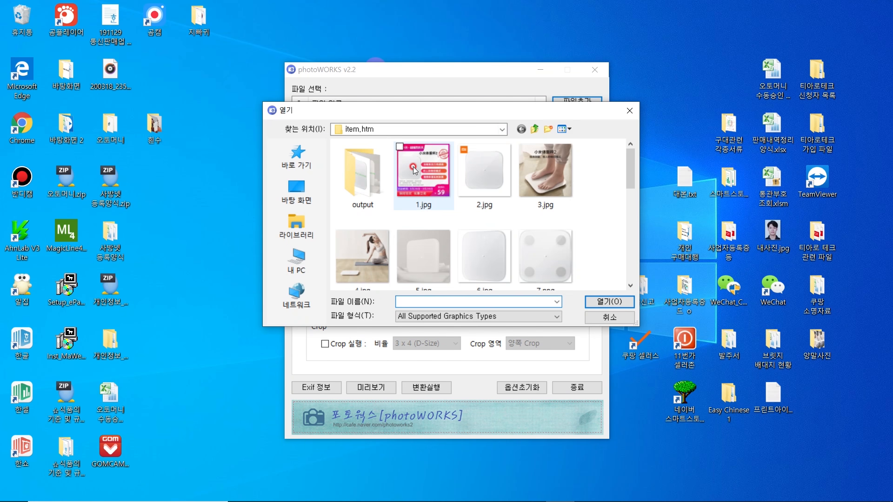
scroll(455, 176, "down", 2)
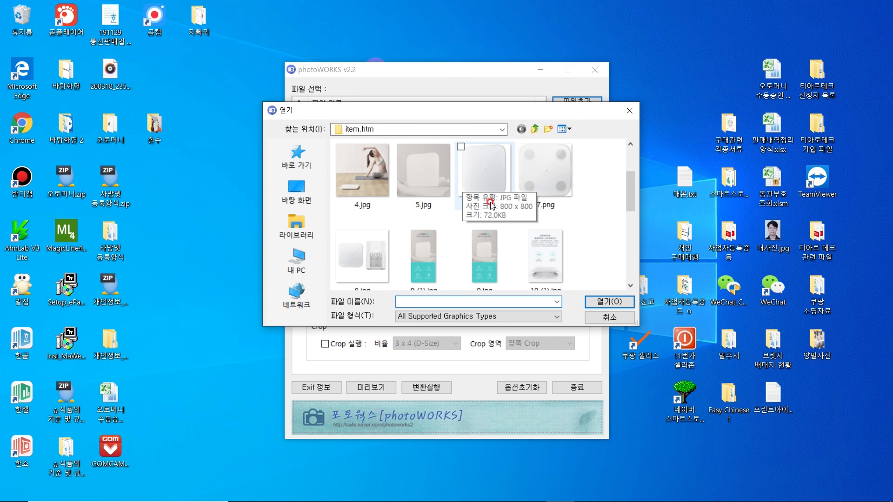
left_click(355, 252)
scroll(355, 252, "down", 2)
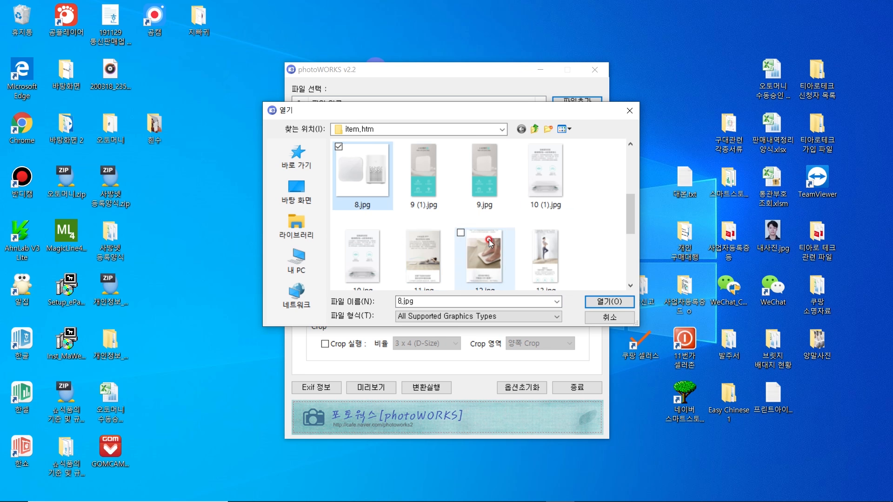
scroll(517, 242, "down", 4)
left_click(378, 250, "shift")
left_click(610, 301)
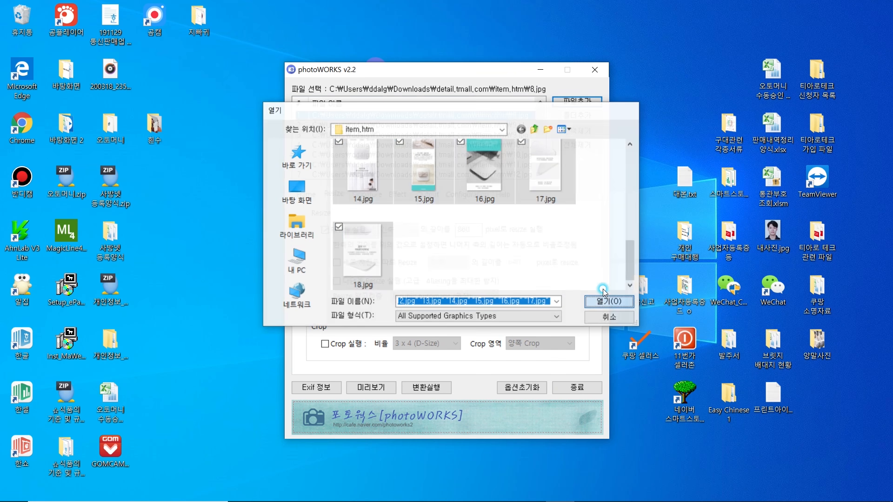
Step: Resize by the short side to 860 pixels and convert the images
left_click(398, 229)
left_click(400, 249)
left_click(474, 228)
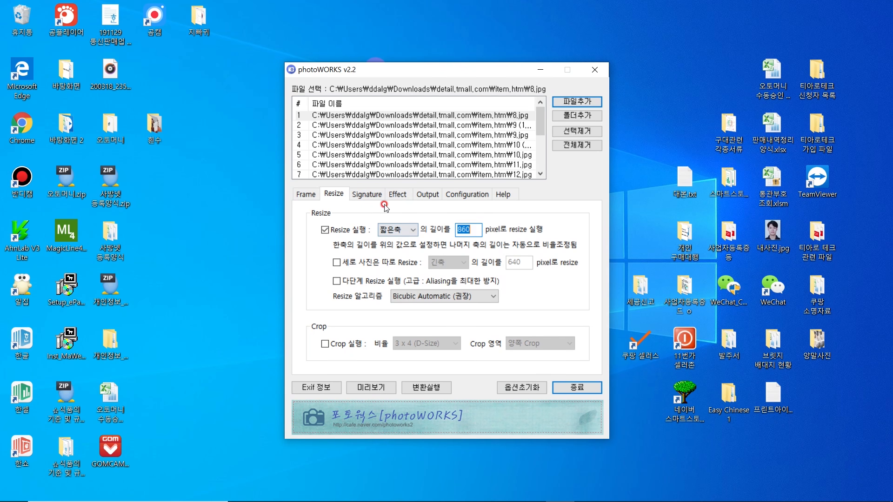
left_click(425, 388)
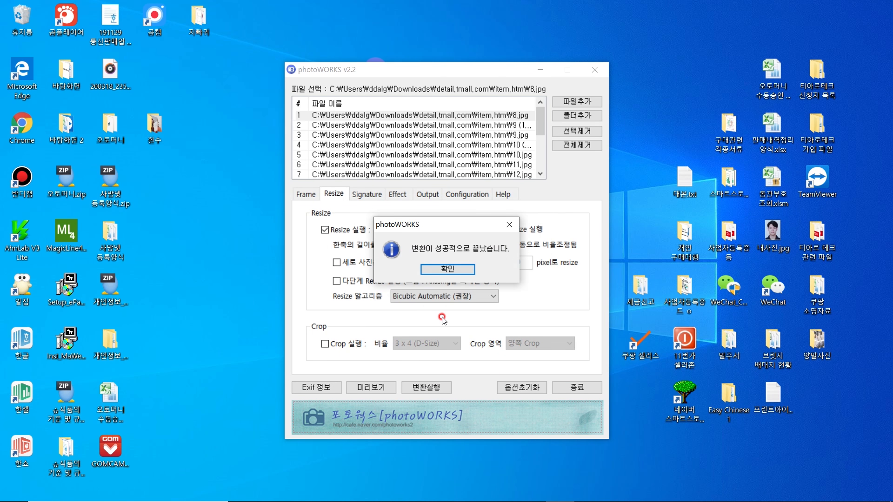
left_click(455, 274)
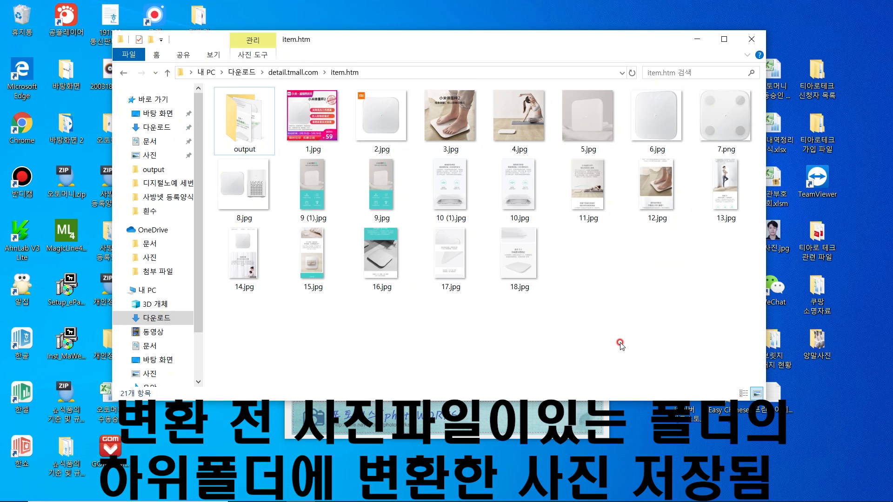
Step: Open the converted-images folder and confirm 3.jpg's details show a 1000-pixel width
left_click_drag(708, 324, 291, 108)
left_click(297, 114)
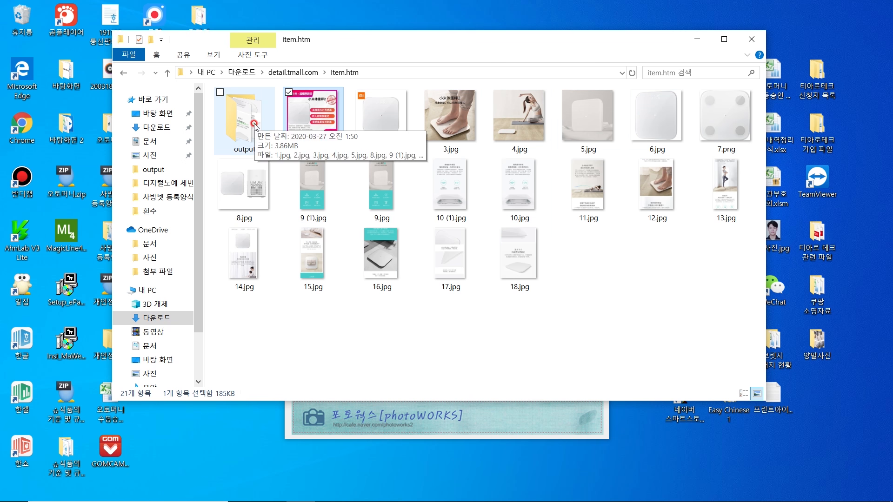
double_click(255, 125)
left_click(384, 127)
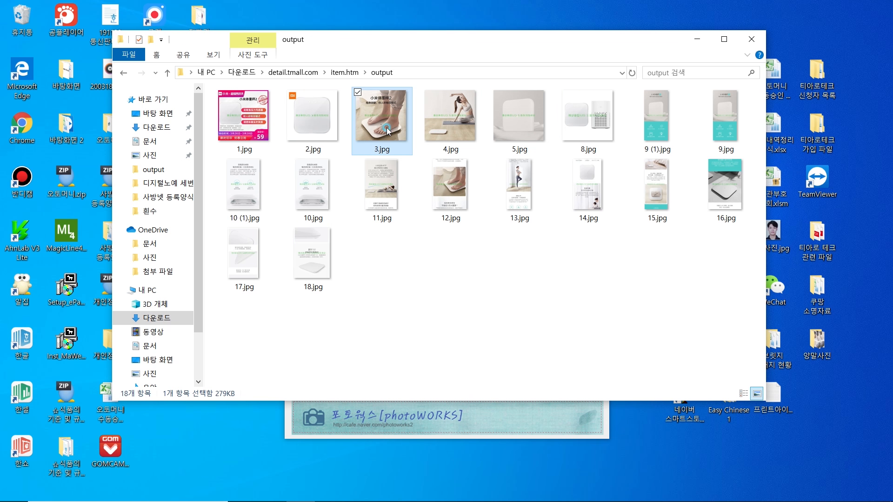
left_click(255, 126)
left_click(380, 126)
right_click(380, 126)
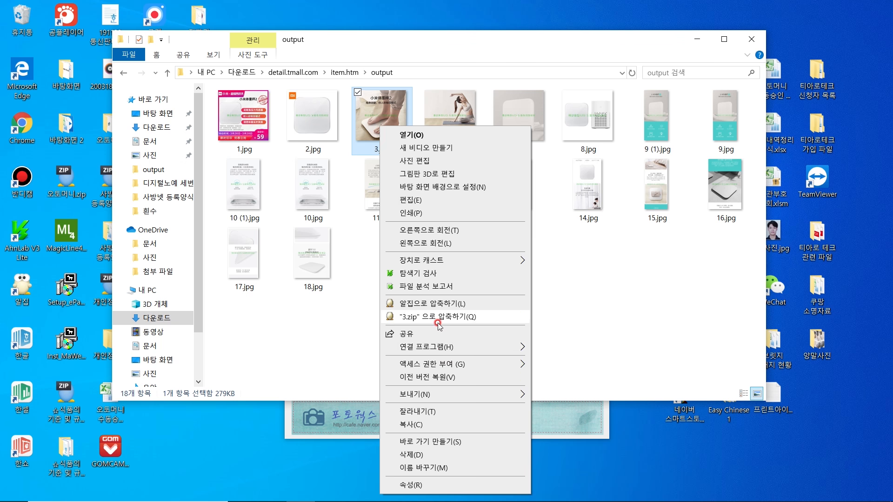
left_click(435, 485)
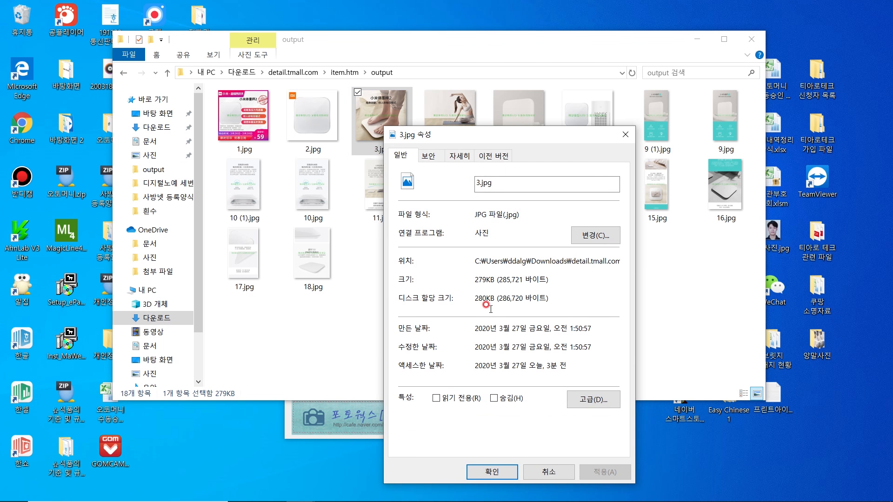
left_click(458, 155)
left_click(467, 368)
left_click(502, 392)
left_click(551, 472)
Step: Confirm 14.jpg measures 860 x 1528 pixels in its properties, then select 4.jpg
left_click(590, 195)
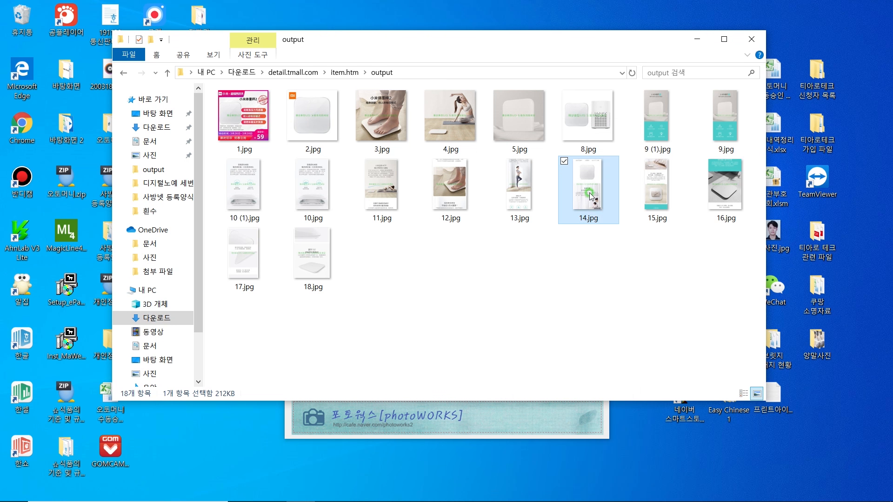
right_click(591, 195)
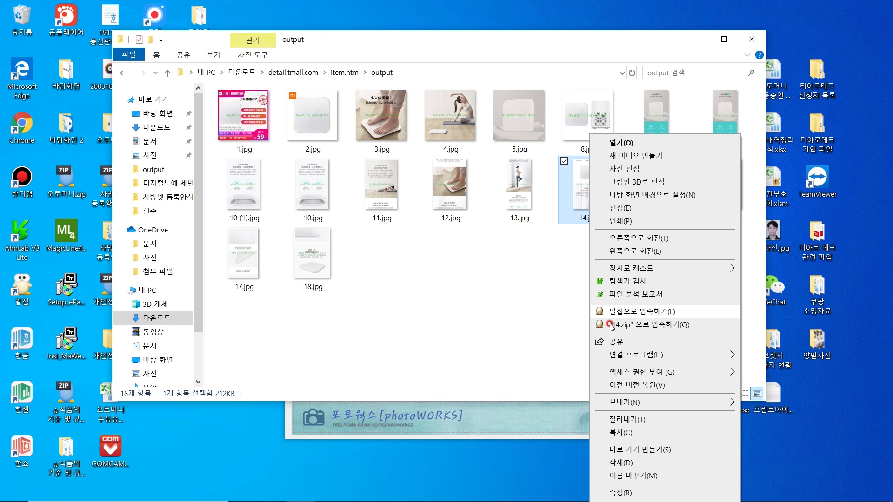
left_click(641, 493)
left_click(670, 167)
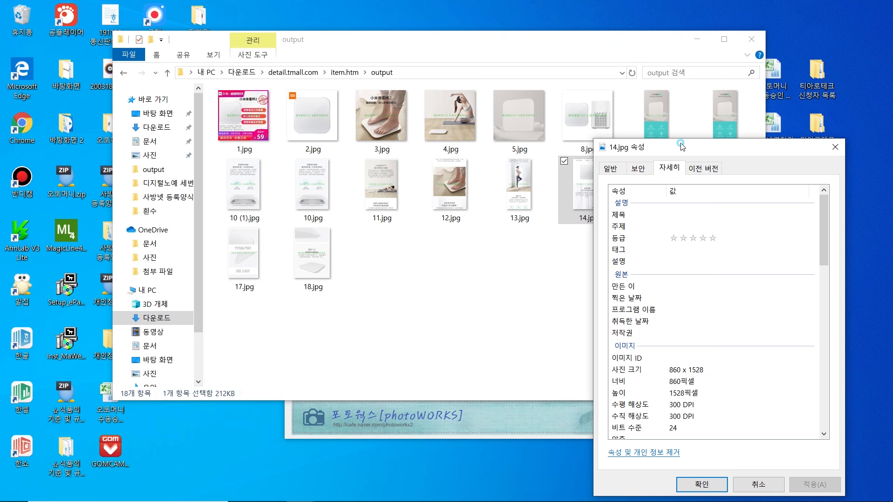
left_click_drag(683, 147, 620, 110)
left_click(634, 344)
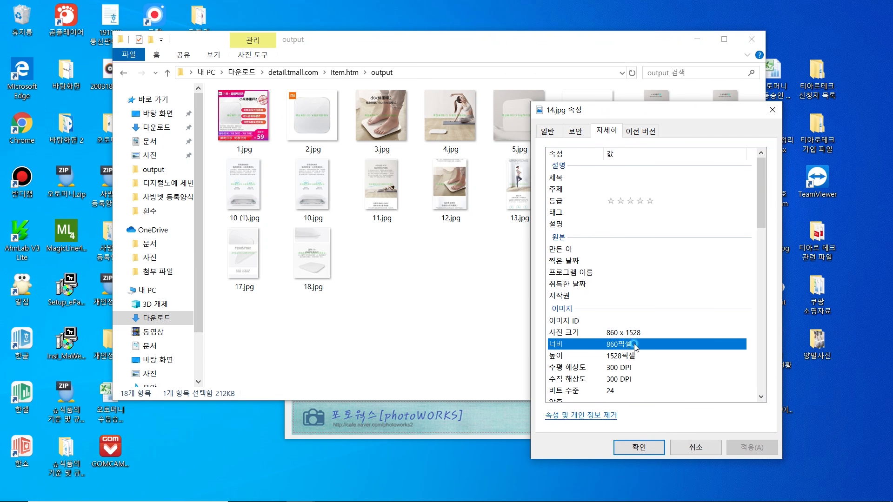
left_click(696, 448)
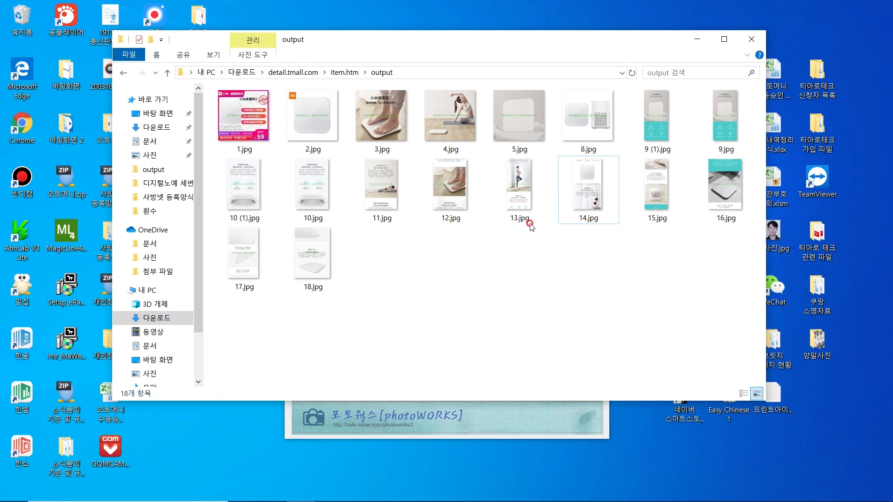
mouse_move(473, 197)
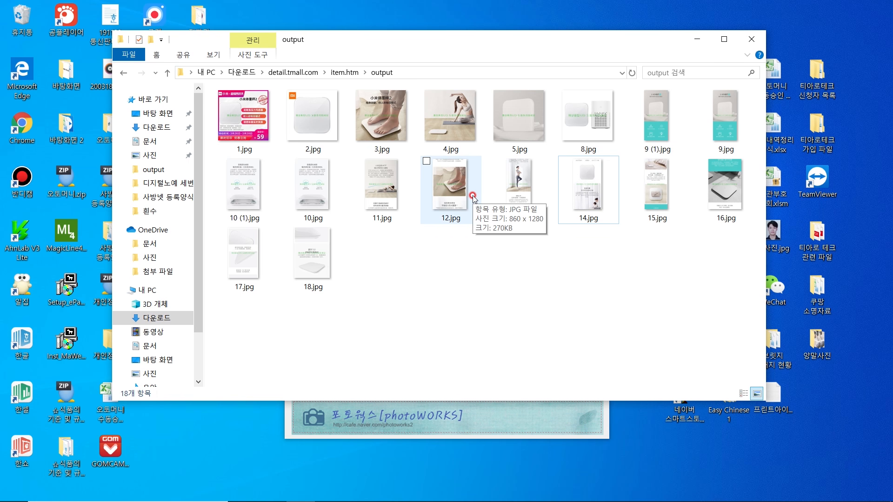
left_click(464, 135)
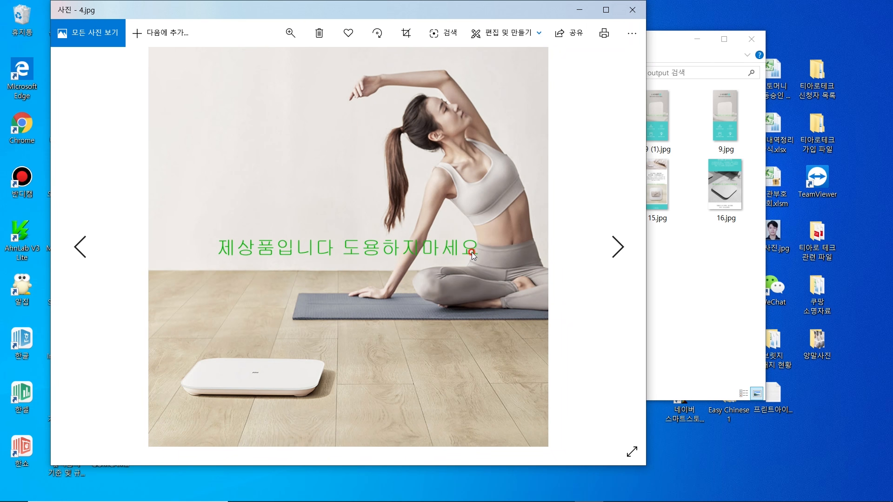
Step: Close the Windows Photos viewer showing 4.jpg
left_click(632, 9)
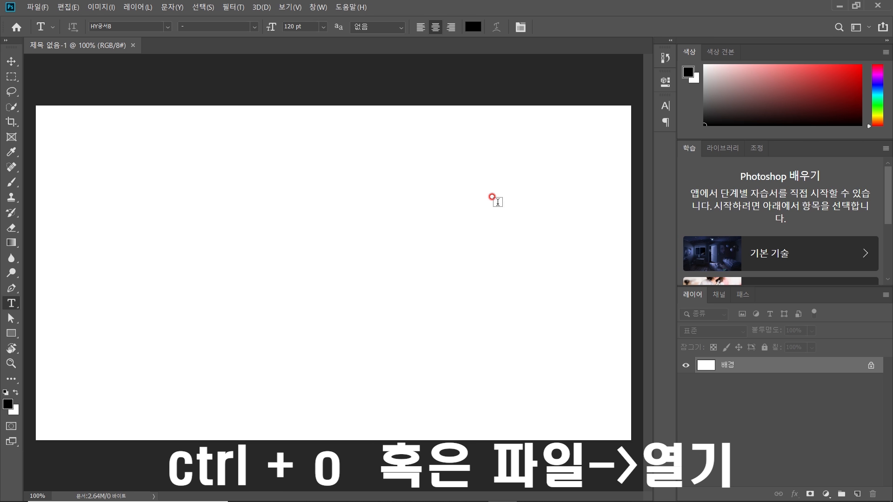
Step: Open 9 (1).jpg from the output folder as a new Photoshop document
left_click(47, 10)
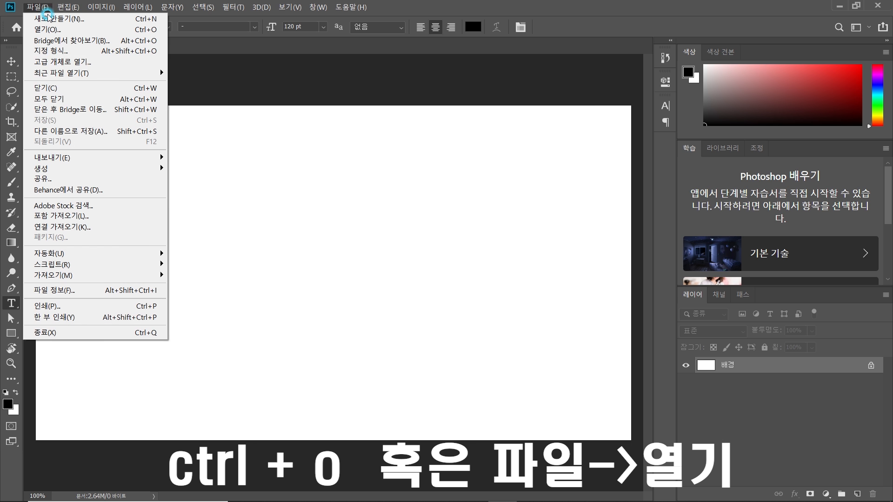
left_click(98, 34)
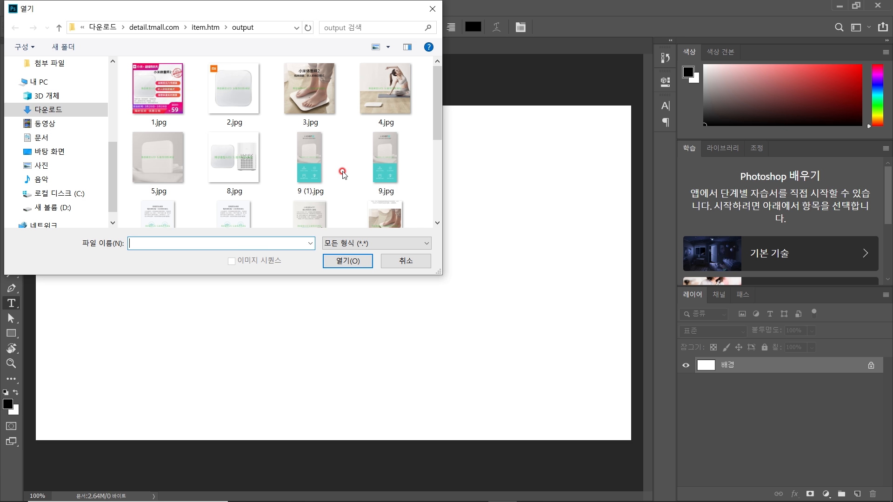
double_click(310, 158)
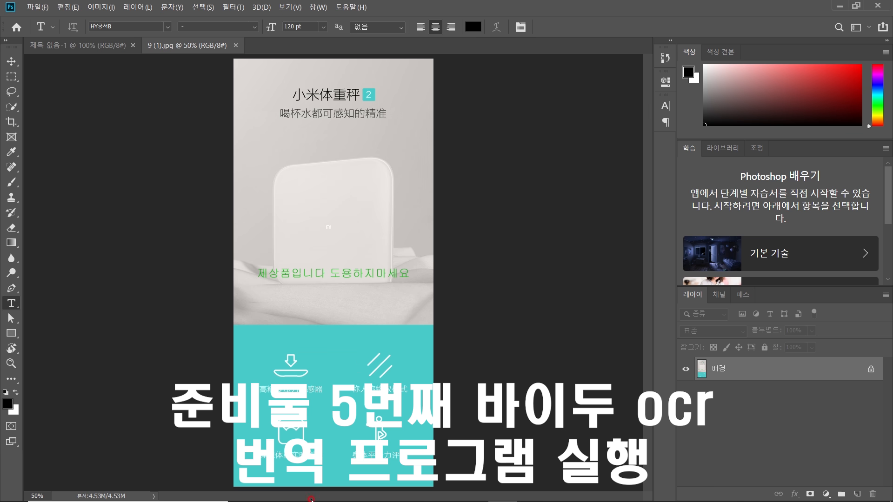
Step: OCR-translate the Tmall caption 高精度压力传感器 into Korean, getting 고정밀 압력 센서
left_click(354, 497)
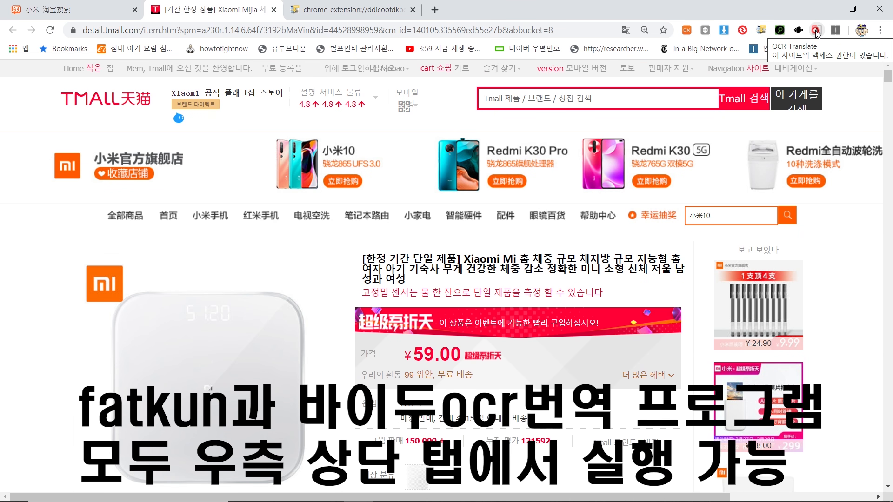
scroll(435, 270, "down", 20)
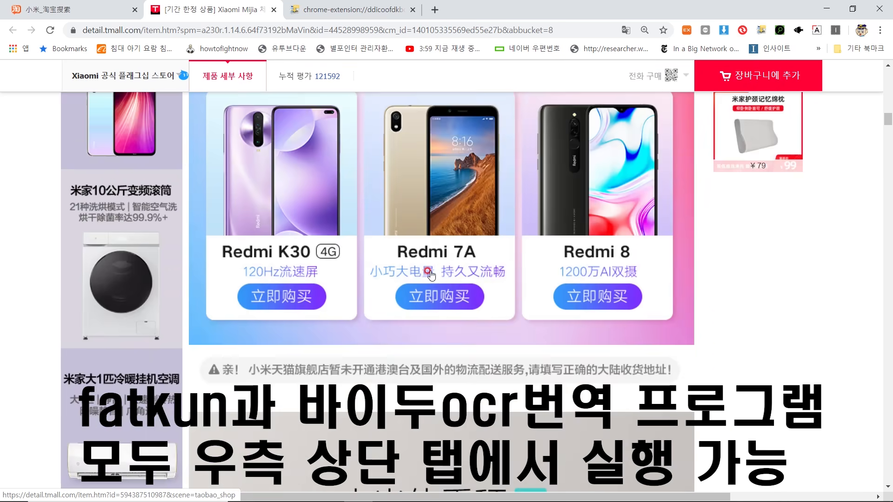
scroll(431, 270, "down", 4)
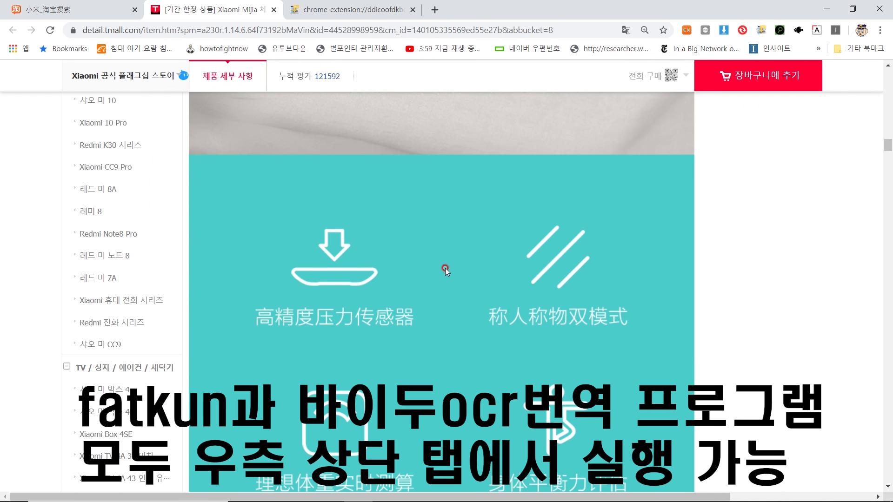
scroll(445, 268, "down", 1)
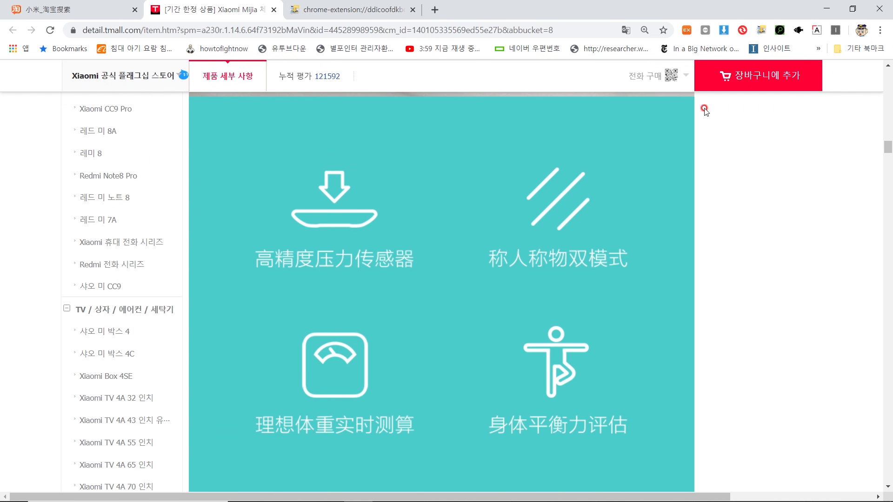
left_click(817, 31)
left_click_drag(246, 239, 423, 277)
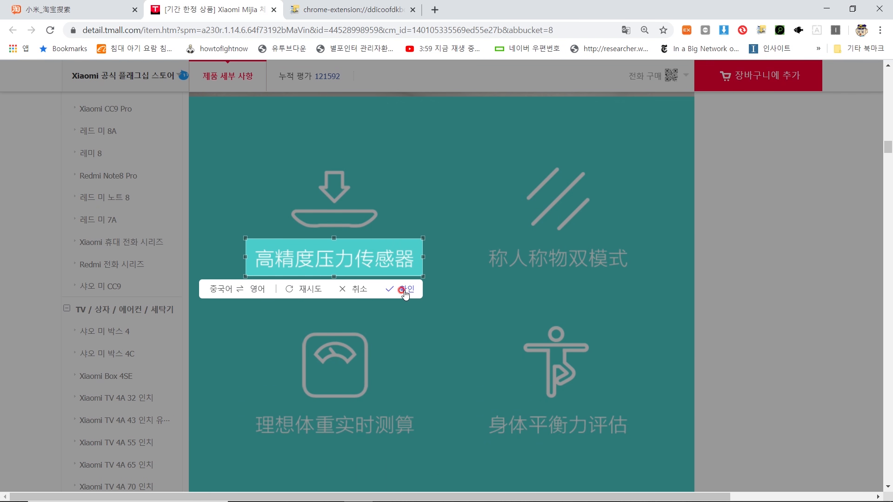
left_click(407, 291)
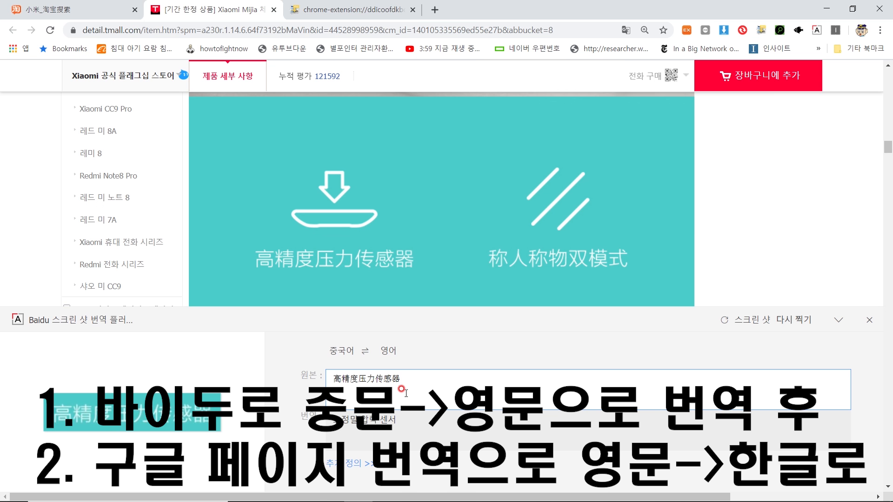
left_click_drag(409, 420, 317, 417)
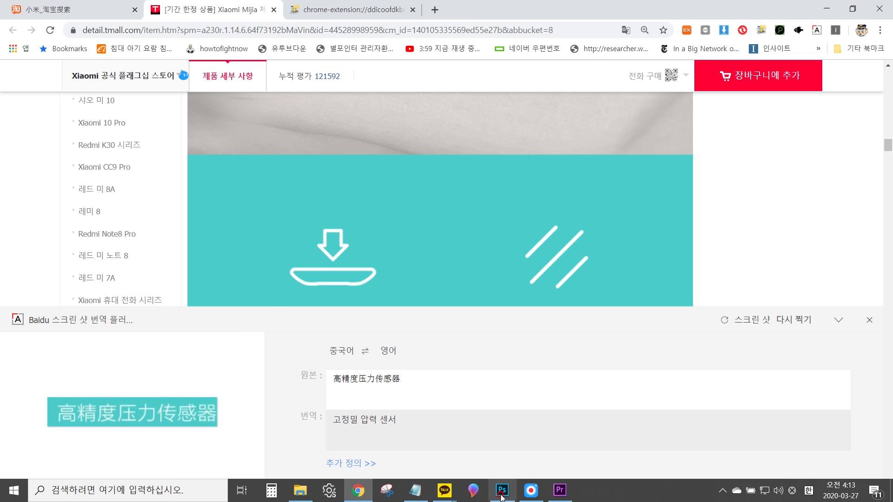
left_click(501, 491)
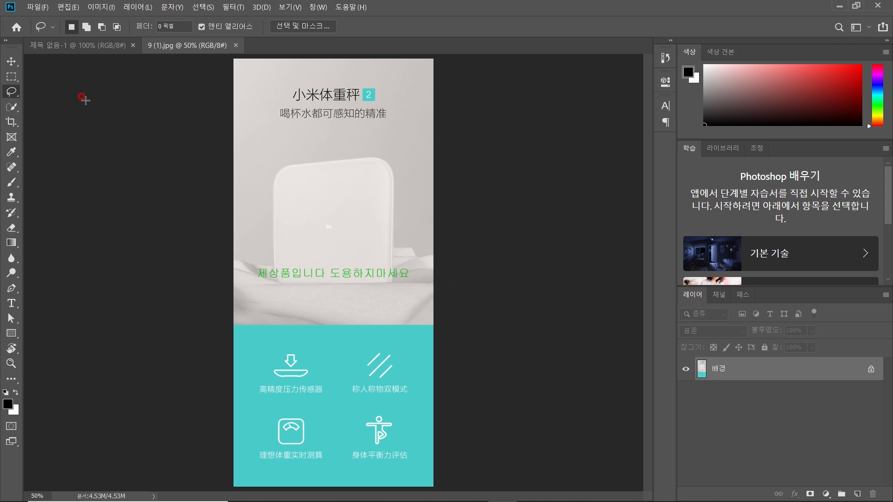
Step: Draw a rectangle over the 高精度压力传感器 caption filled with the sampled teal 4accca
left_click(15, 336)
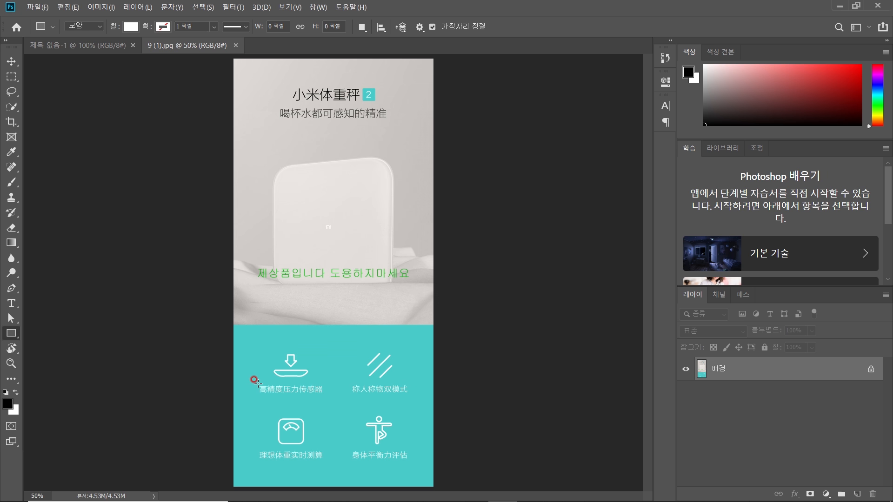
left_click_drag(253, 383, 325, 396)
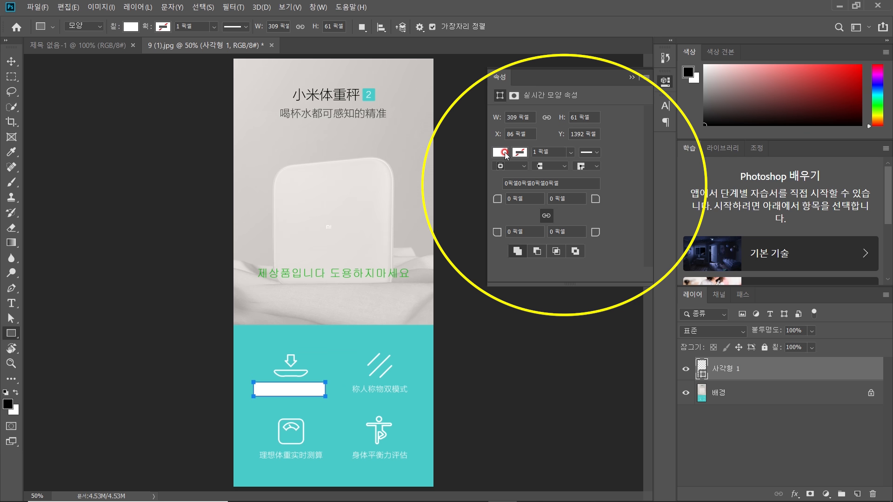
left_click(505, 154)
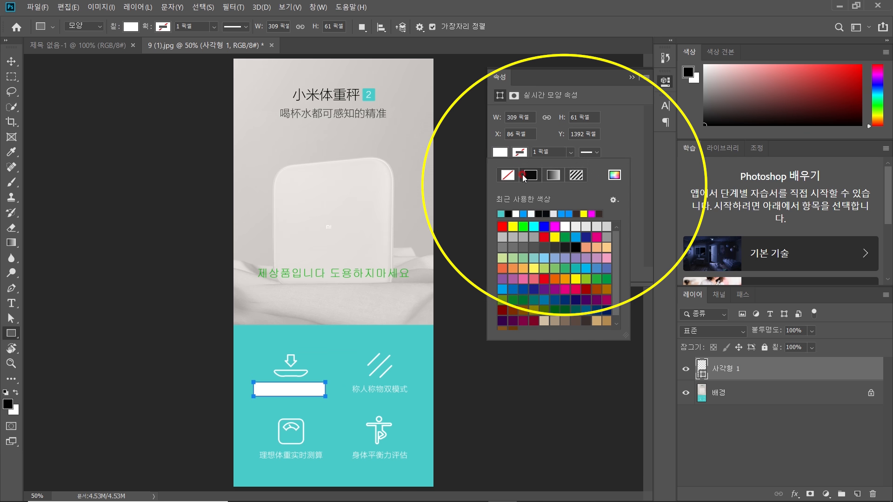
left_click(614, 176)
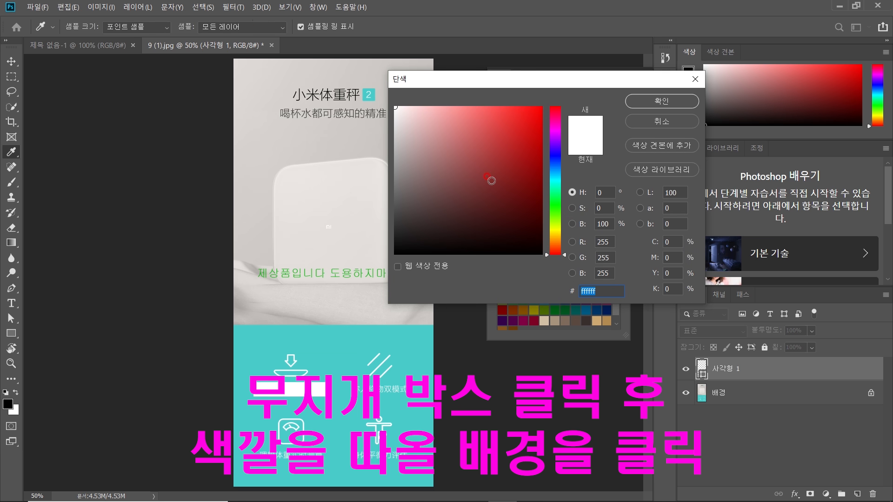
left_click(331, 364)
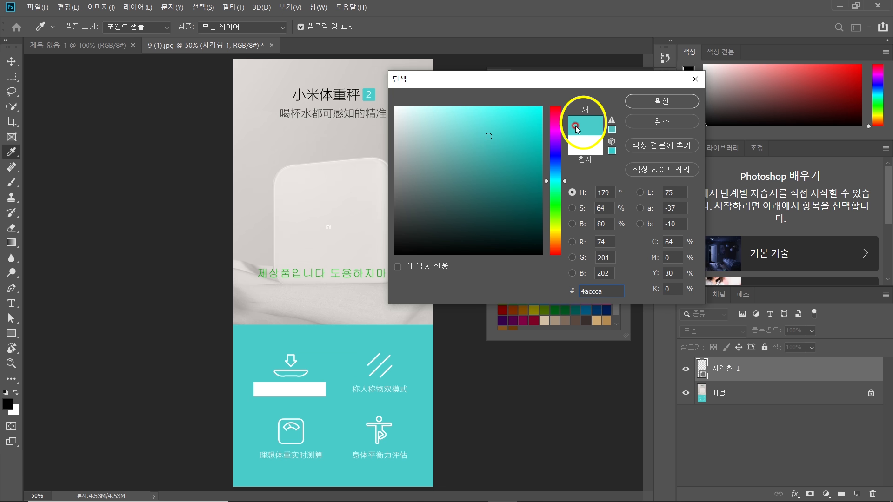
left_click(662, 102)
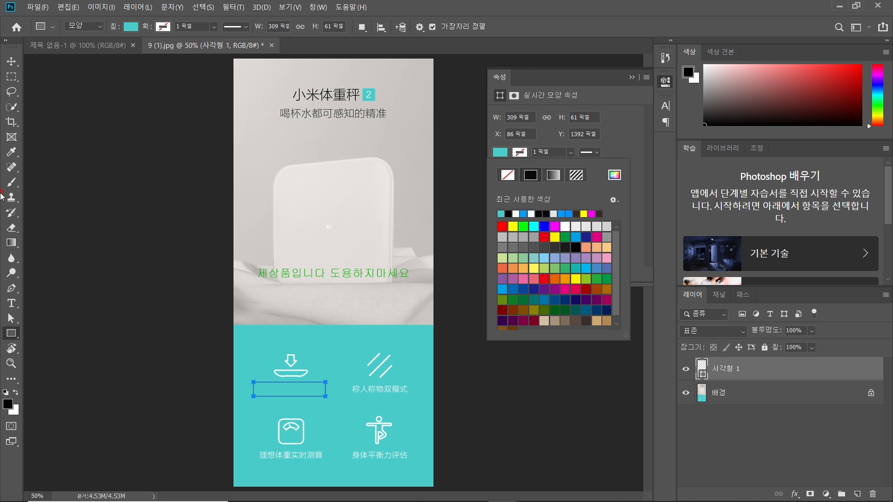
left_click(12, 303)
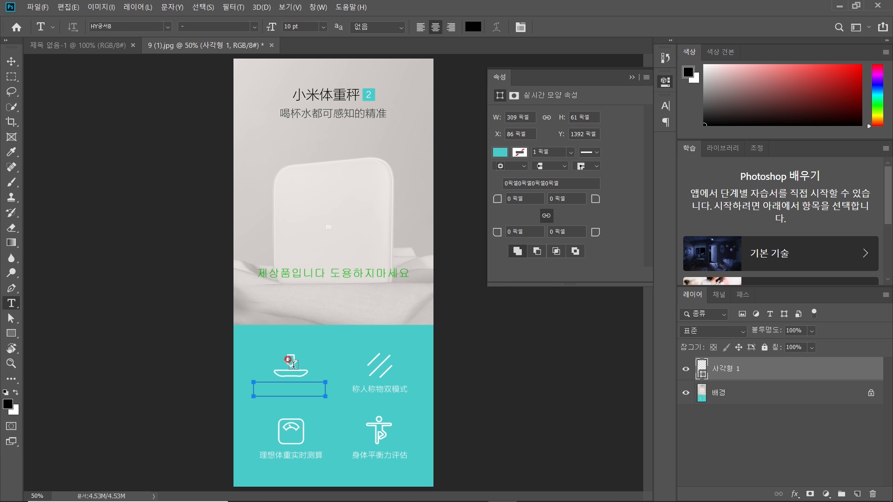
Step: Create a text box over the teal rectangle reading 고정밀 압력 센서
left_click_drag(238, 371, 352, 409)
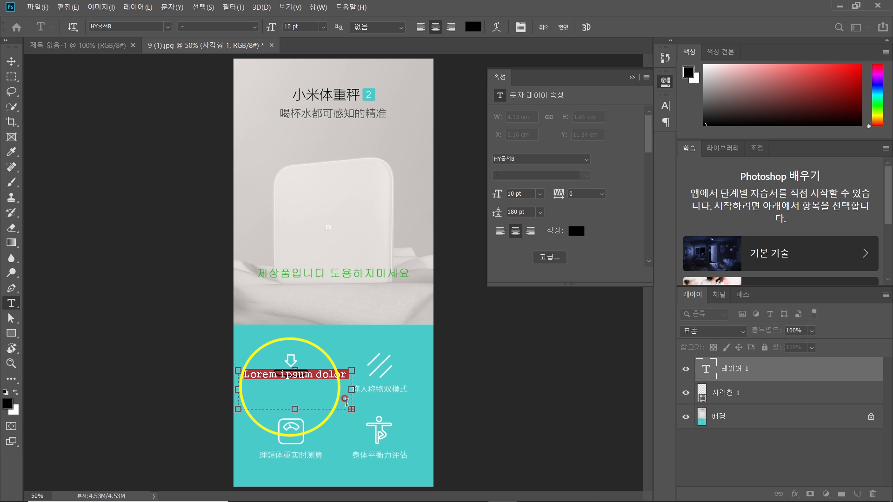
key("BackSpace")
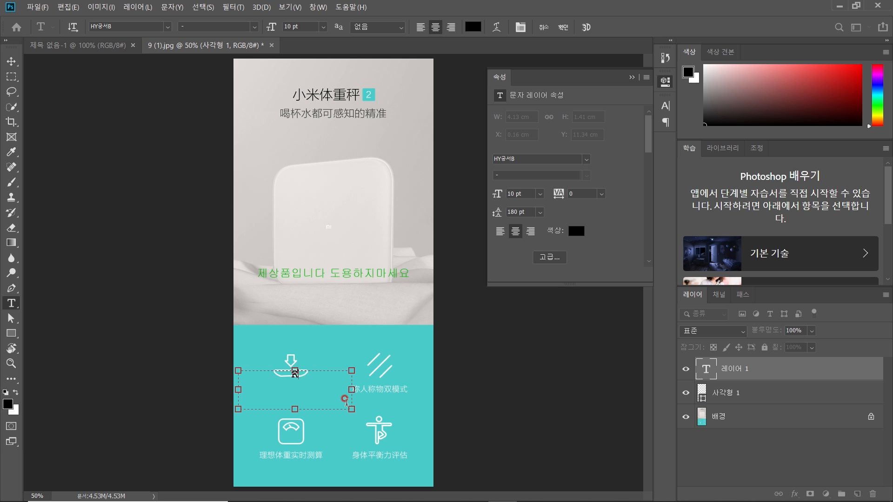
type("고정밀 압력 세")
type("ㄴ서")
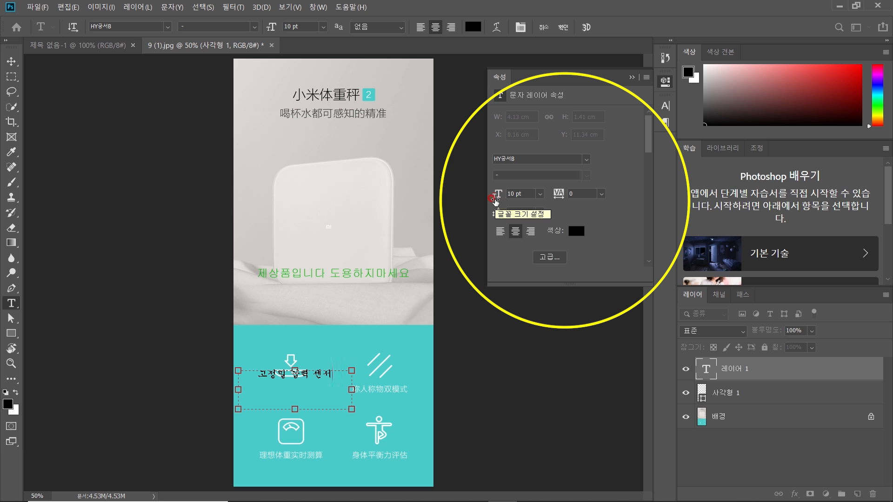
key("ctrl+a")
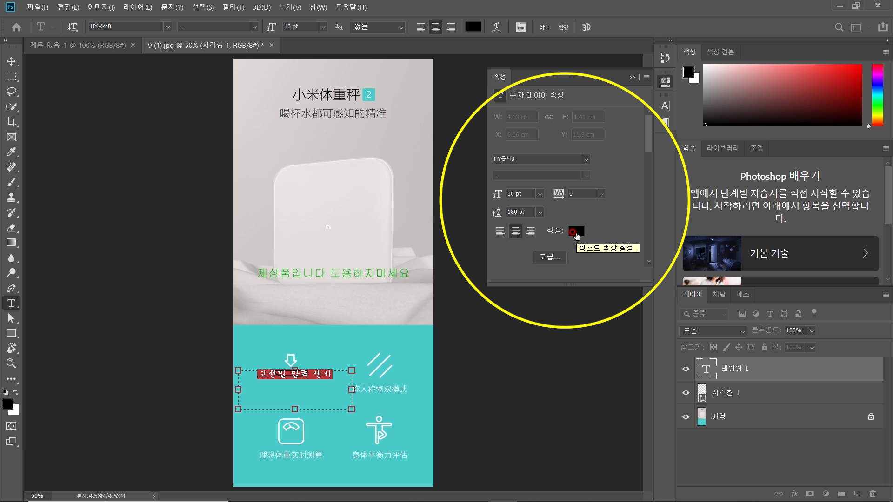
Step: Change the caption text colour to white
left_click(577, 231)
left_click_drag(498, 160, 394, 107)
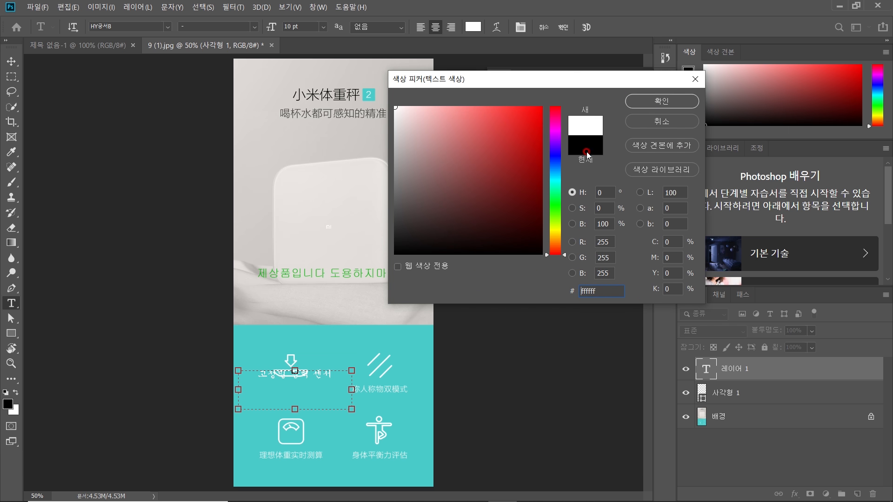
left_click(645, 103)
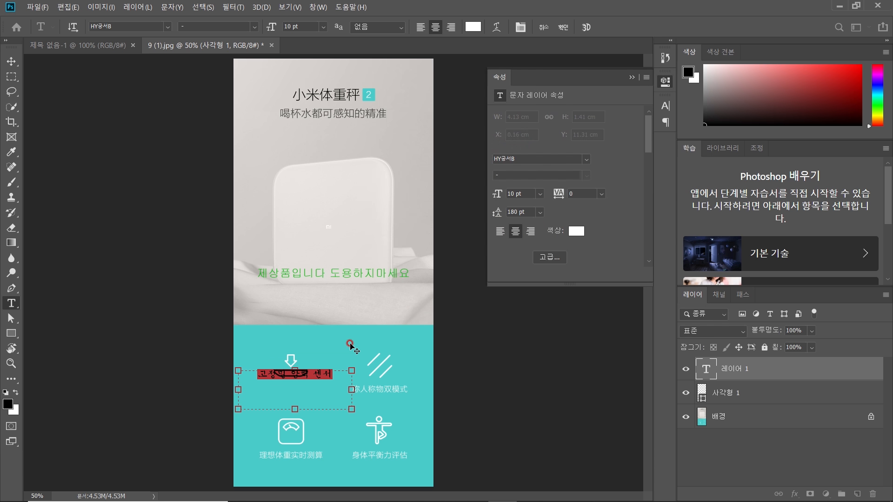
Step: Position the 고정밀 압력 센서 caption under the arrow icon and commit the text layer
left_click(328, 384)
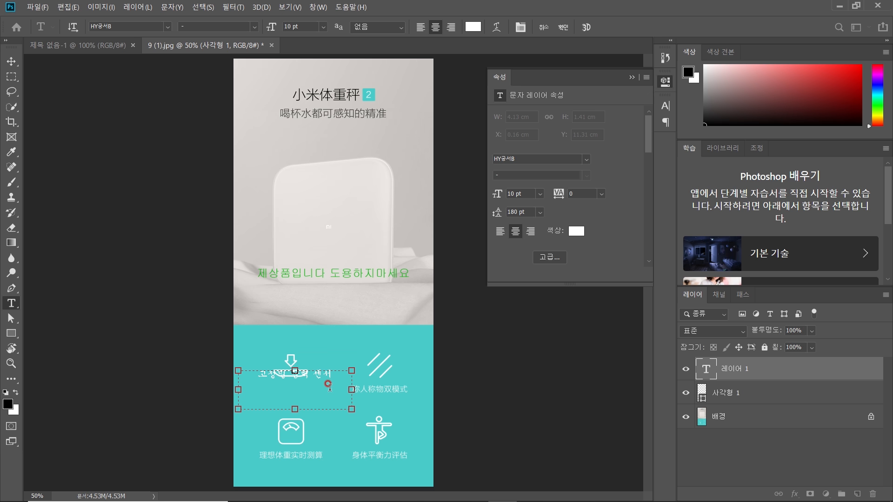
left_click_drag(329, 392, 324, 403)
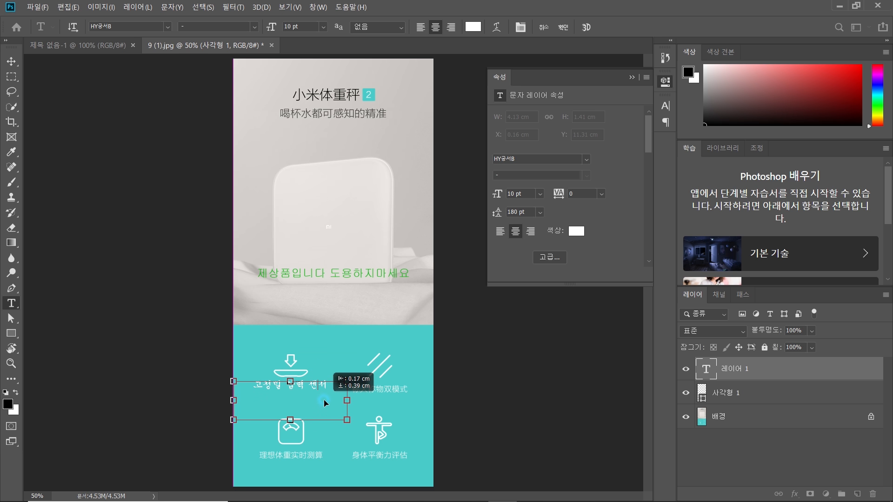
left_click_drag(324, 402, 319, 401)
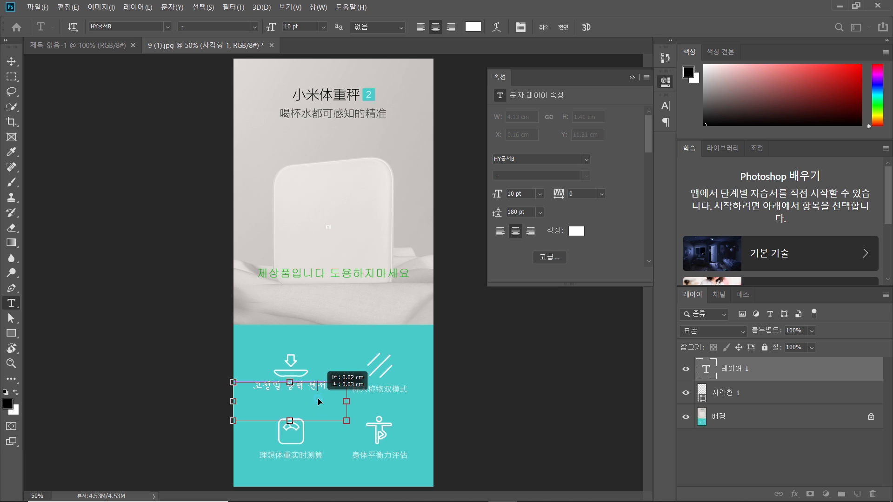
left_click(484, 349)
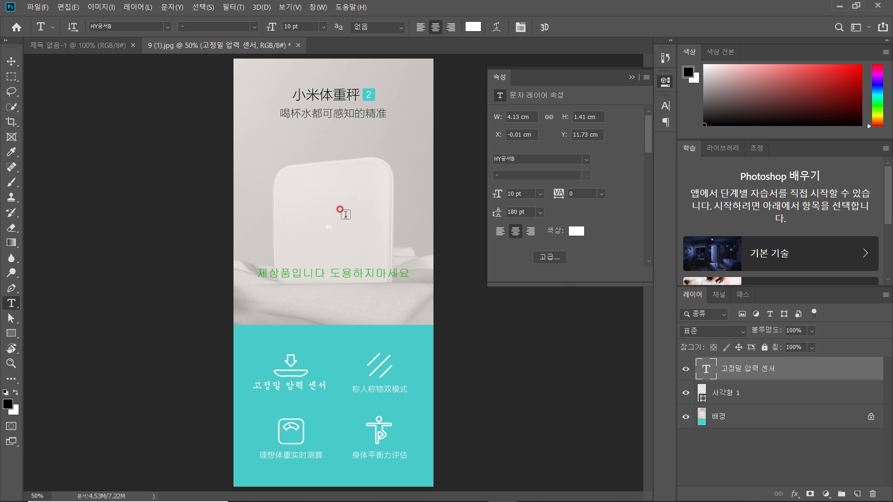
key("v")
scroll(322, 222, "up", 5)
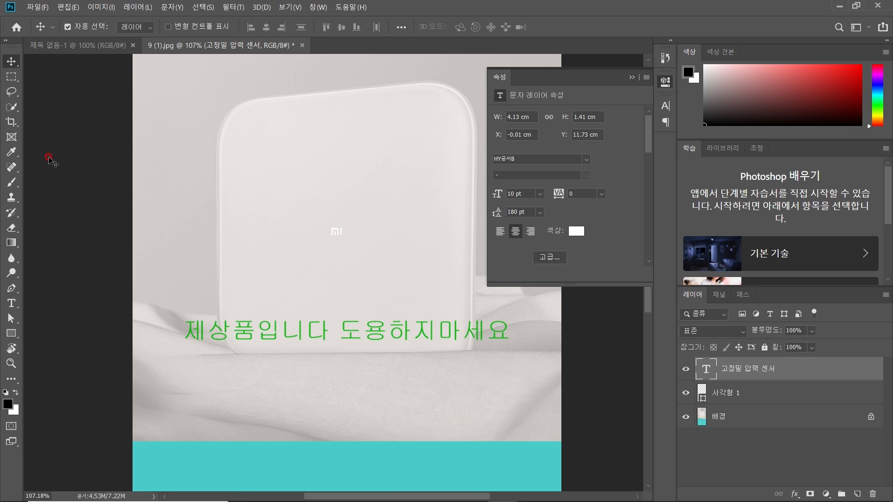
Step: Lasso the Mi logo on the scale face and remove it with Content-Aware Fill
left_click(15, 91)
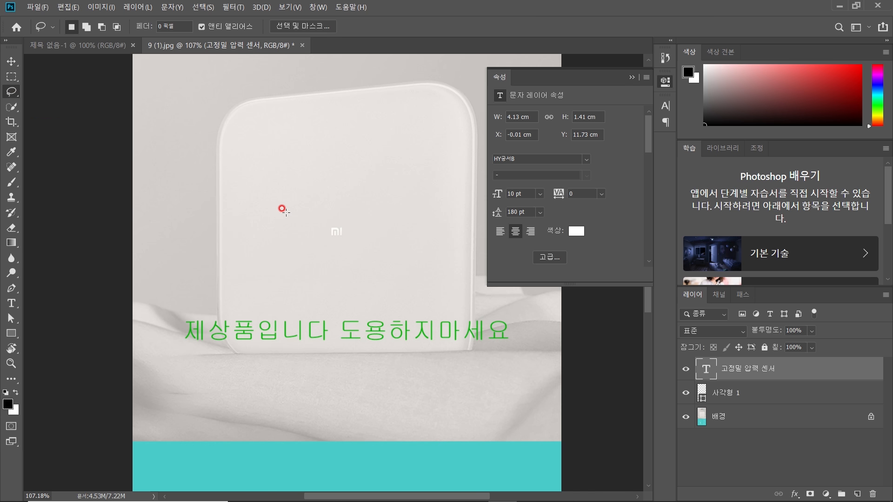
scroll(349, 230, "up", 2)
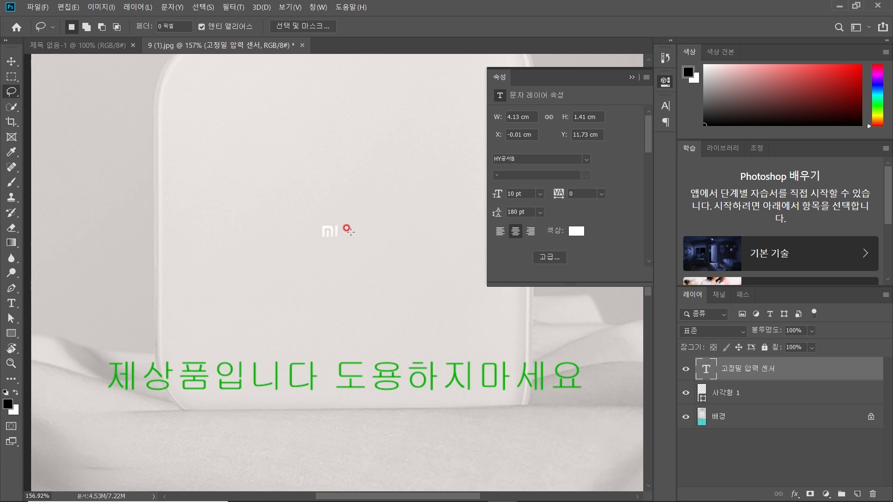
scroll(351, 231, "up", 1)
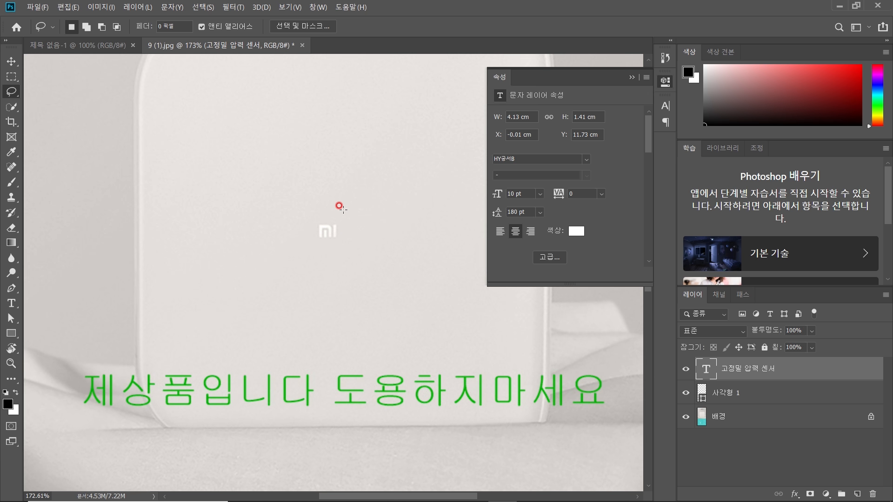
mouse_move(338, 208)
left_mouse_down()
mouse_move(296, 217)
mouse_move(300, 242)
mouse_move(338, 253)
mouse_move(356, 219)
mouse_move(345, 206)
mouse_move(330, 209)
left_mouse_up()
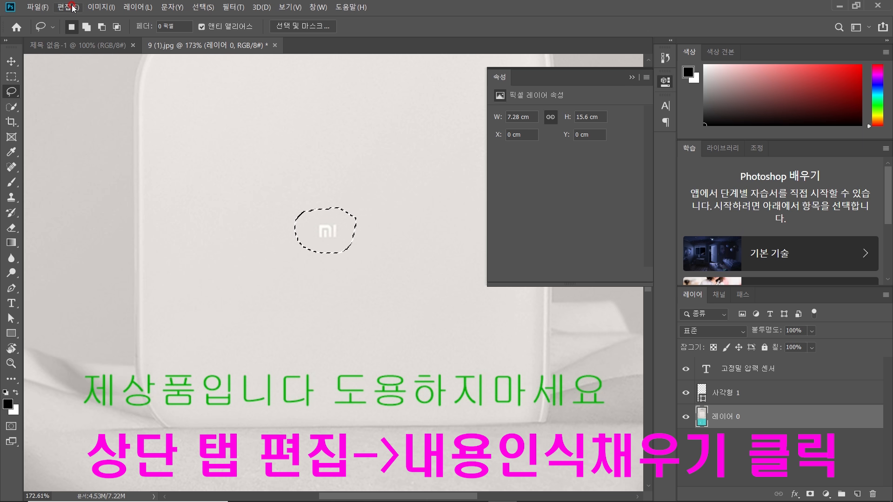
left_click(75, 7)
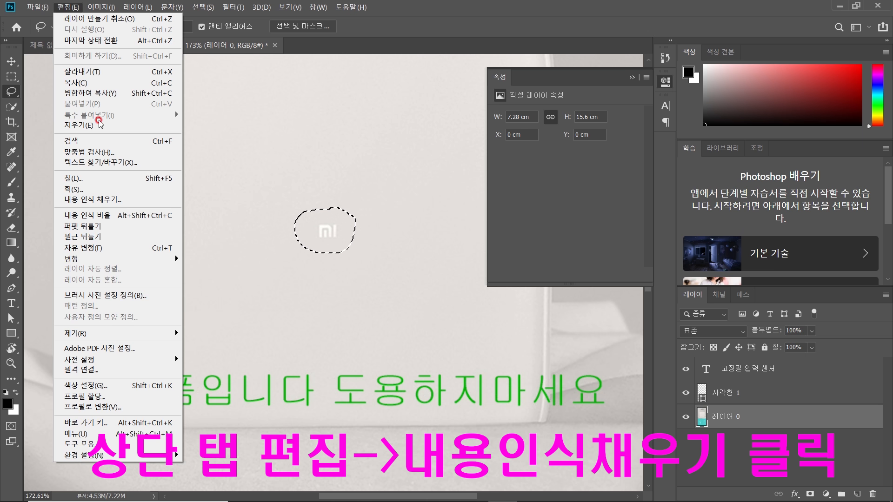
left_click(100, 199)
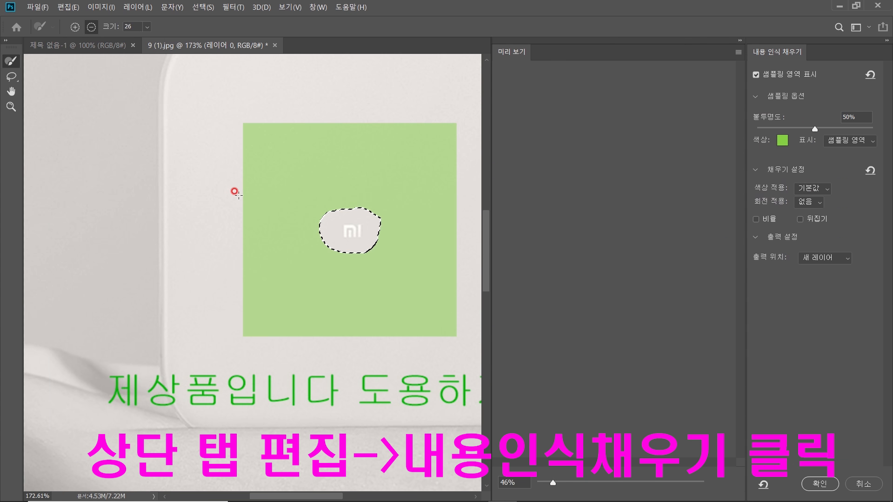
left_click(820, 485)
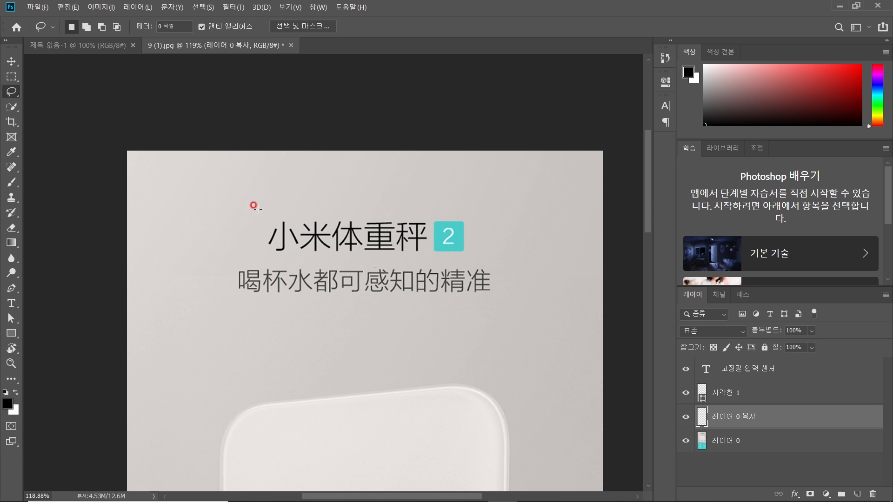
Step: Lasso the Chinese title and subtitle and Content-Aware Fill them into plain background
mouse_move(298, 208)
left_mouse_down()
mouse_move(224, 224)
mouse_move(209, 279)
mouse_move(326, 298)
mouse_move(438, 298)
left_mouse_up()
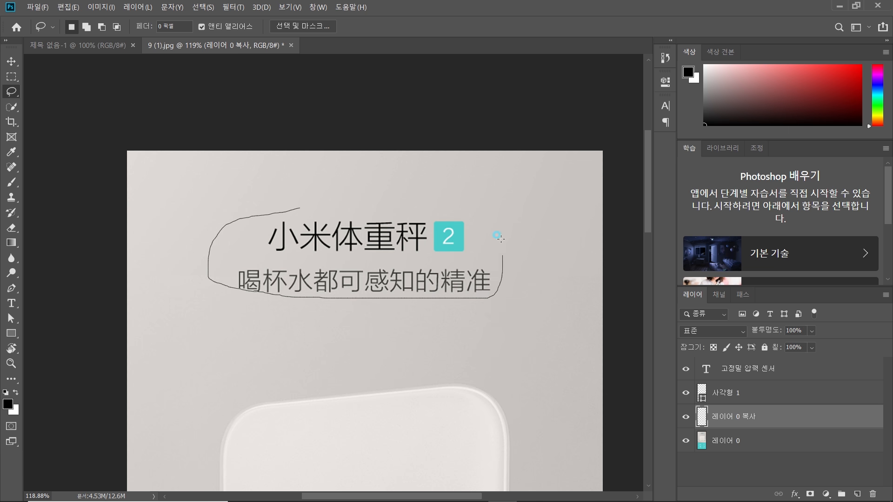
left_click_drag(276, 212, 276, 212)
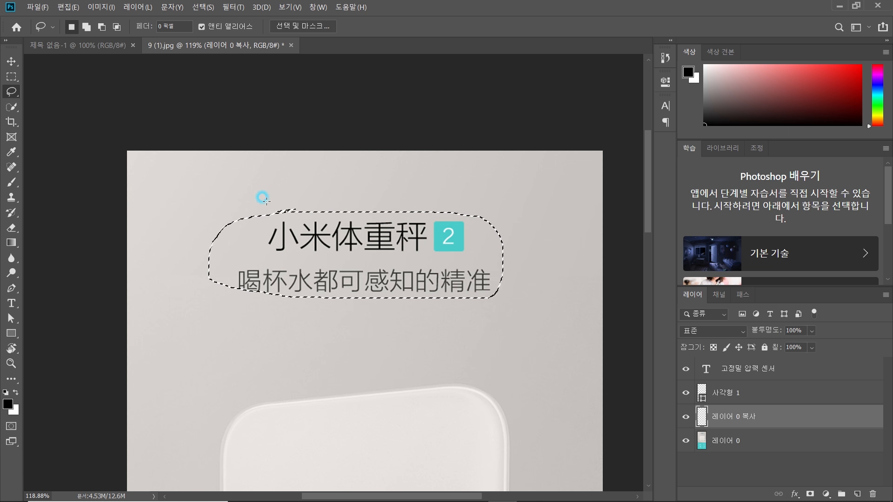
left_click(77, 8)
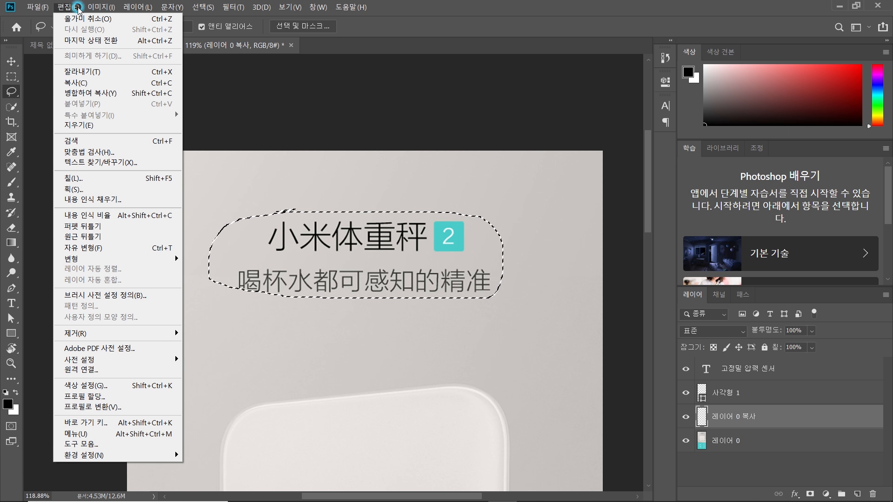
left_click(114, 199)
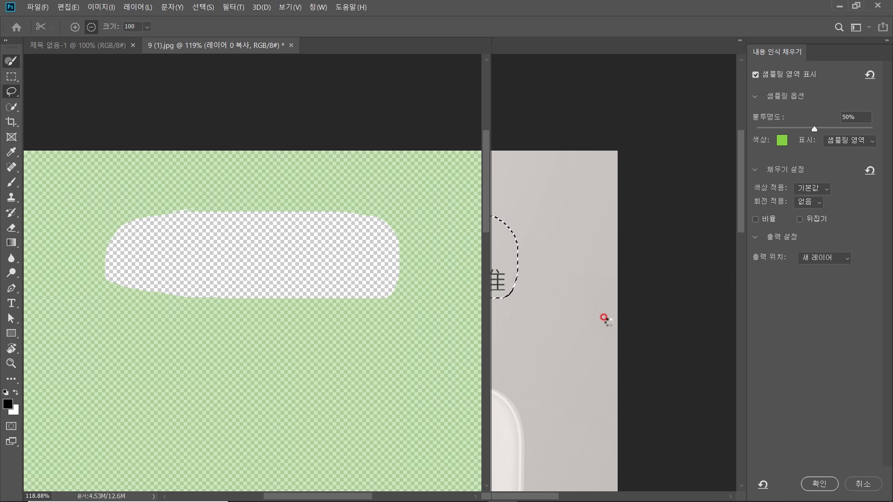
left_click(819, 485)
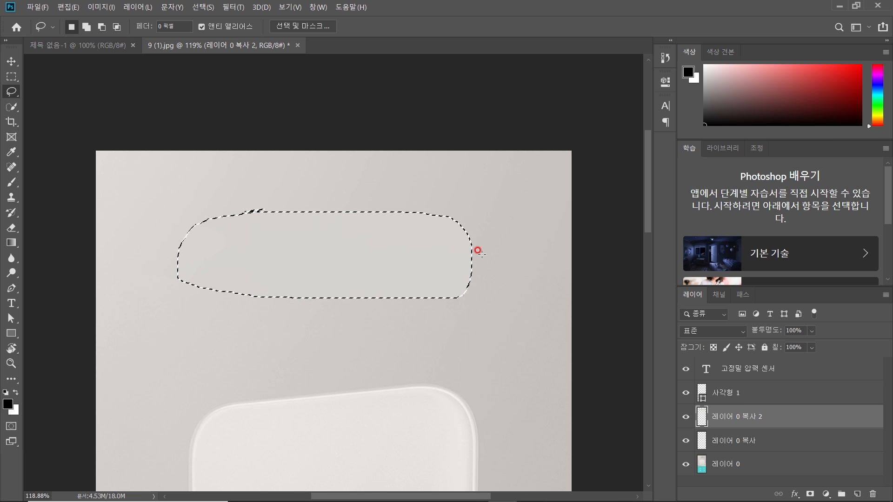
scroll(447, 262, "down", 3)
scroll(440, 262, "down", 3)
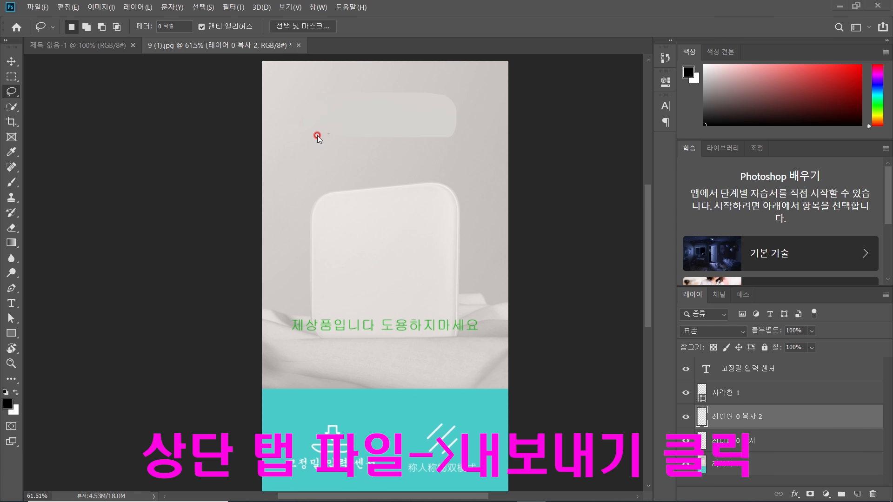
Step: Quick Export the image as JPG overwriting 9 (1).jpg, then minimize Photoshop
left_click(37, 7)
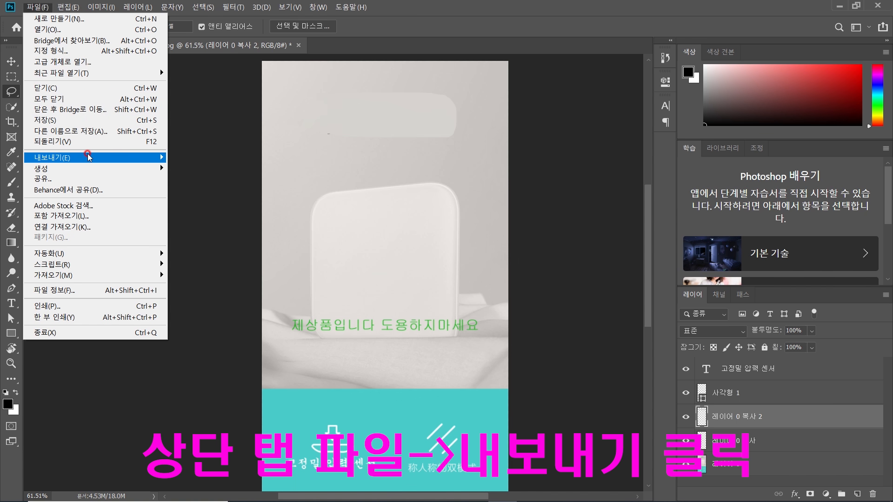
mouse_move(89, 157)
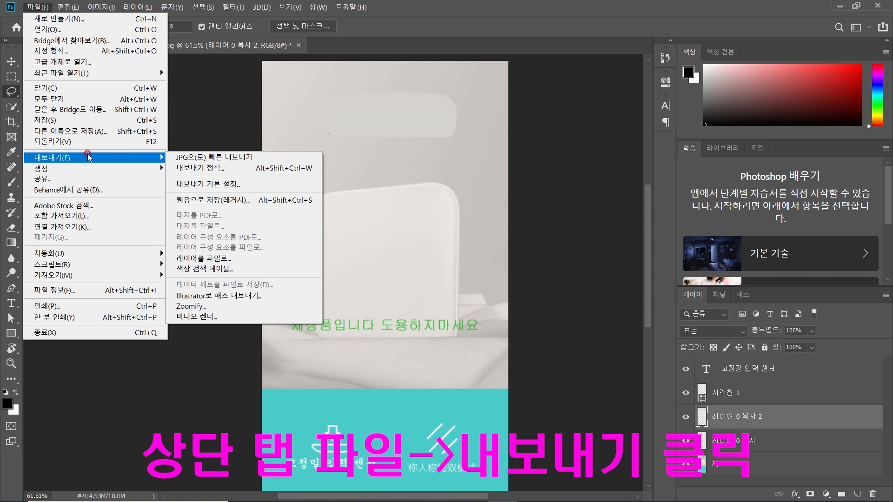
left_click(214, 157)
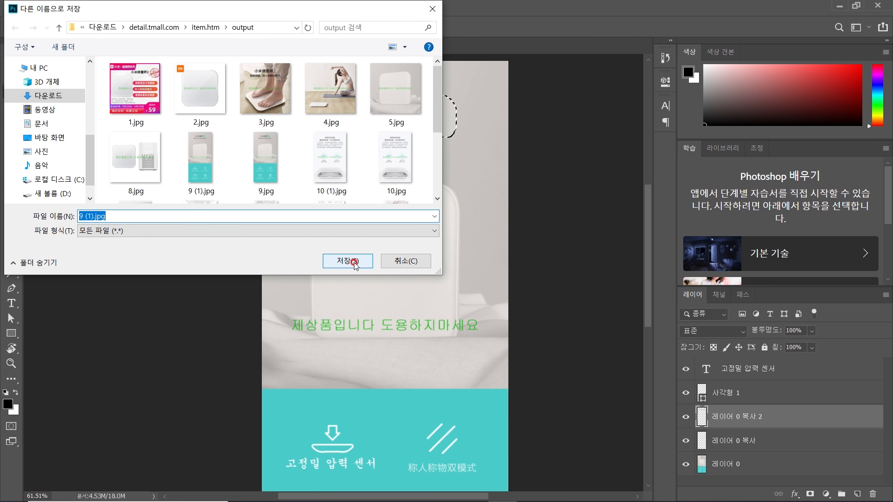
left_click(355, 265)
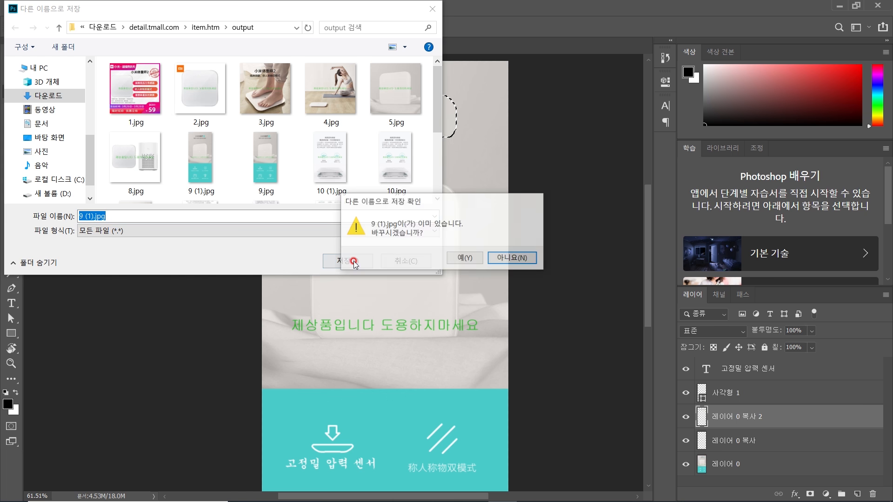
left_click(454, 254)
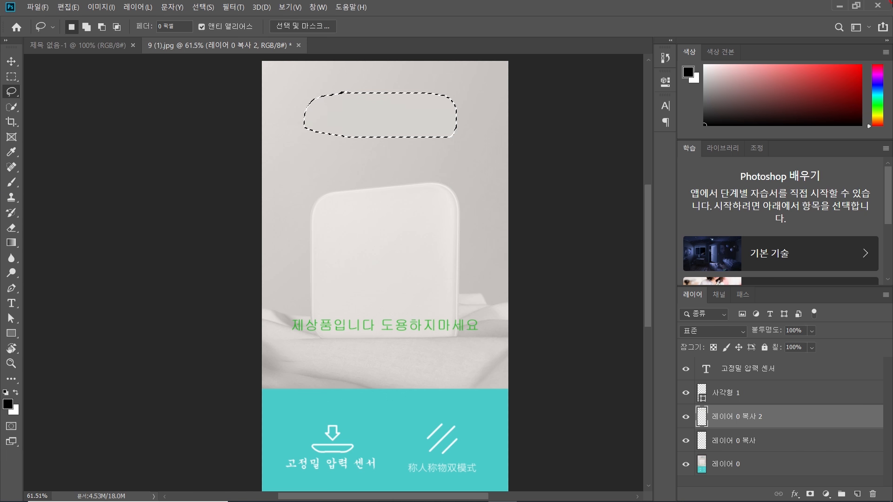
left_click(839, 6)
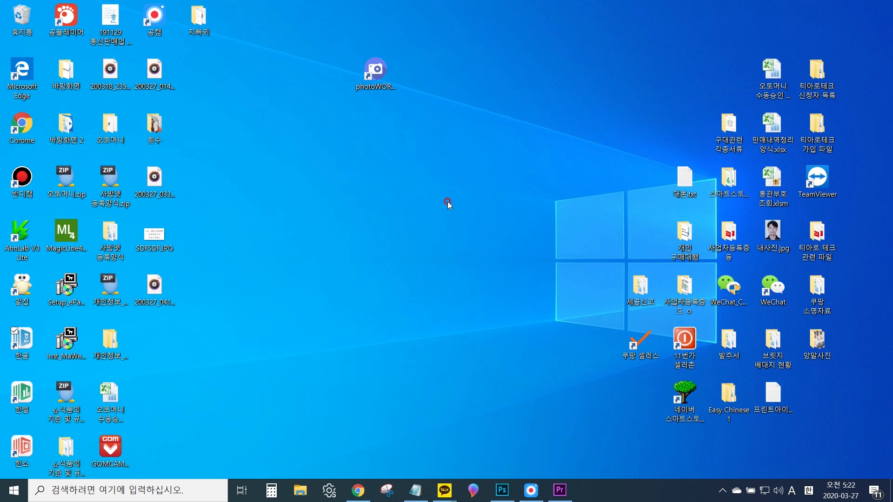
Step: Search Naver Shopping for 체중계
left_click(358, 490)
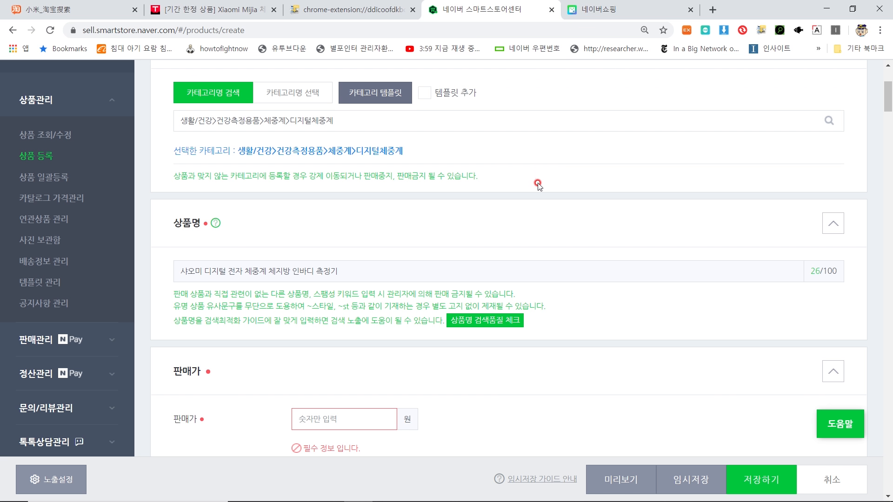
left_click(609, 9)
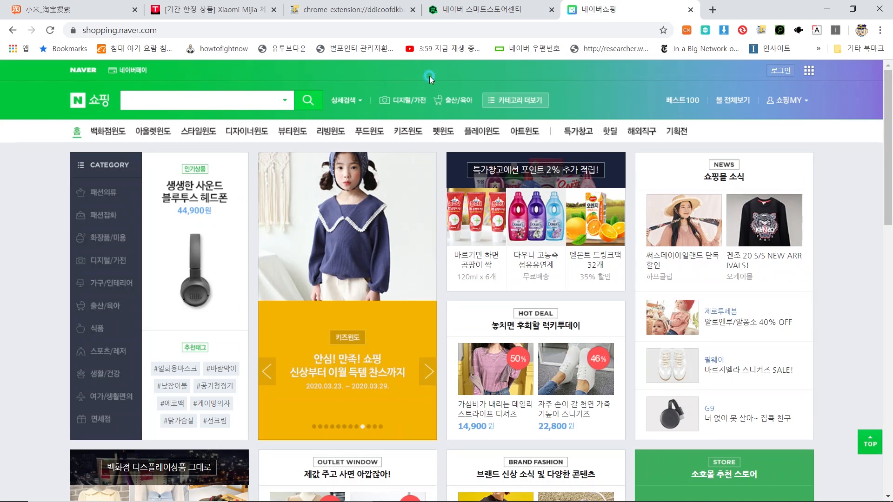
left_click(226, 99)
type("체중계")
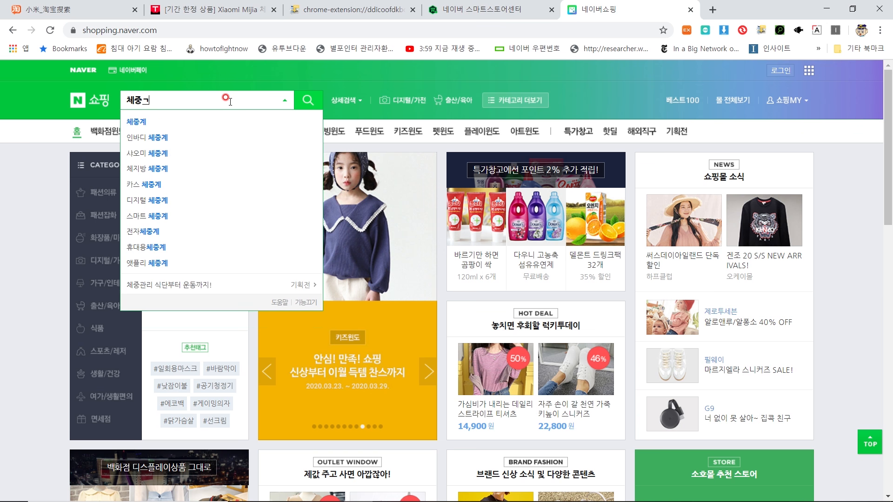
key("Return")
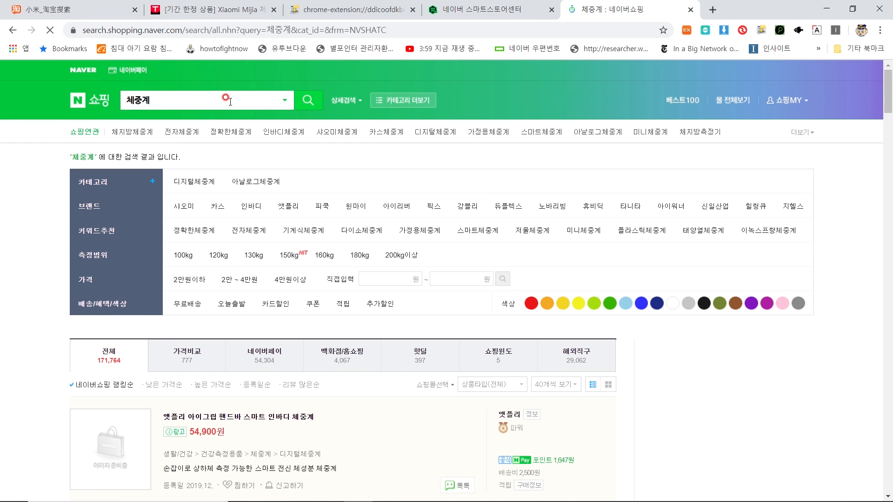
Step: Review competing scale listings and prices, then return to the Smart Store registration tab
scroll(252, 203, "down", 9)
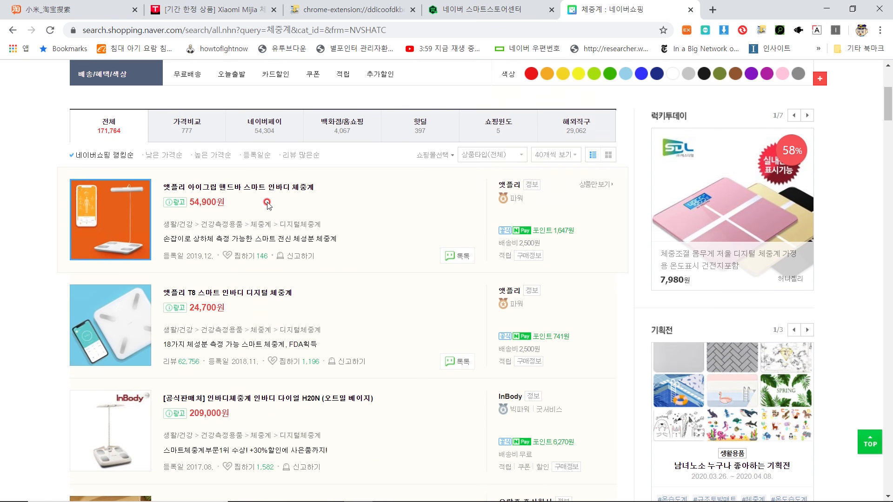
scroll(271, 186, "down", 4)
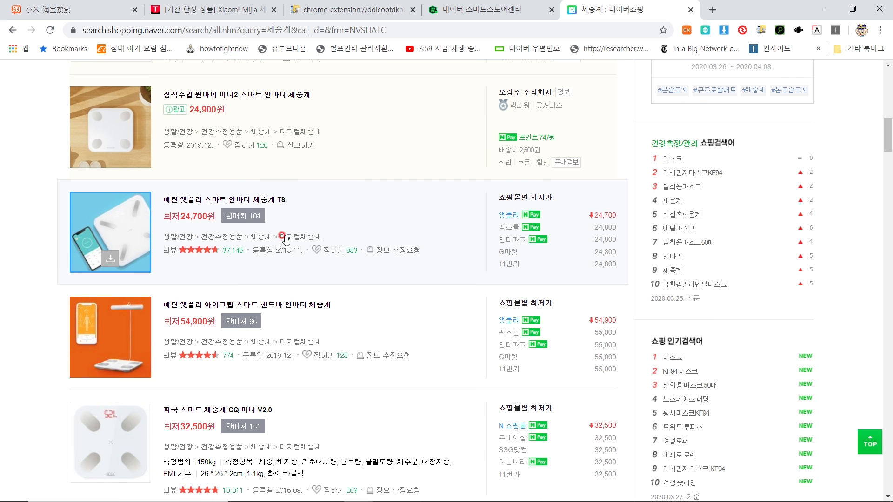
scroll(307, 241, "down", 2)
scroll(309, 240, "down", 1)
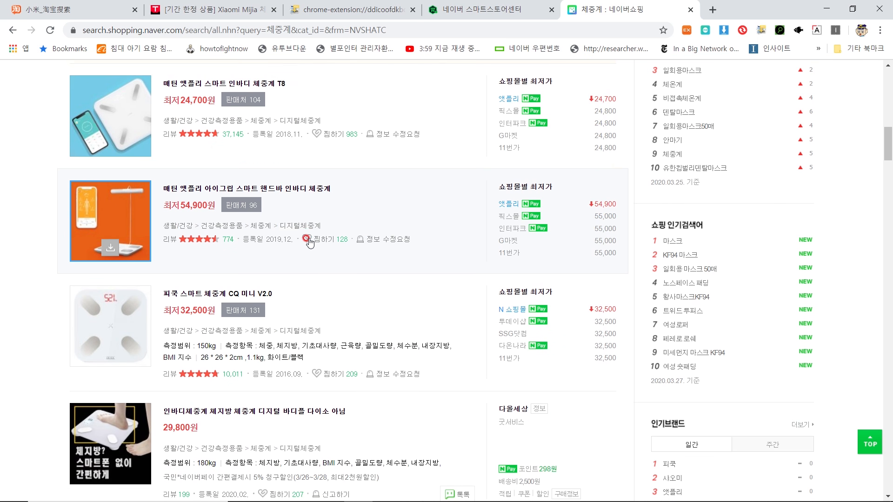
scroll(306, 237, "down", 3)
scroll(310, 317, "down", 2)
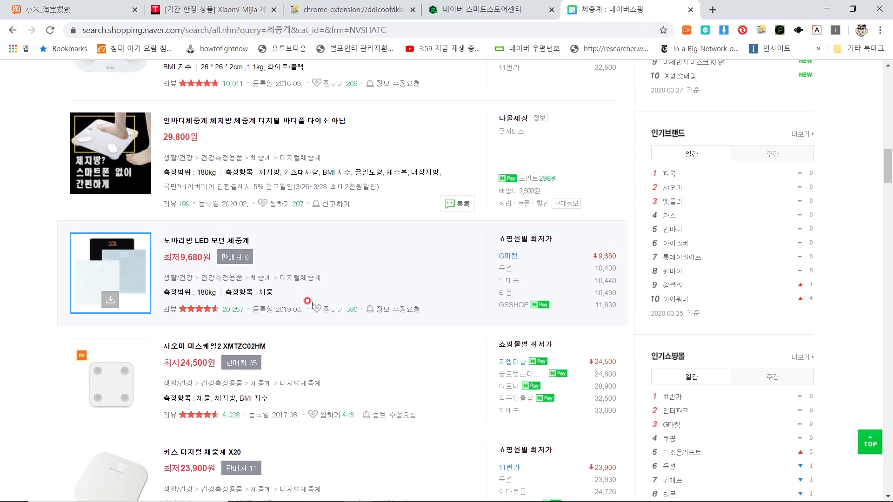
scroll(314, 284, "up", 1)
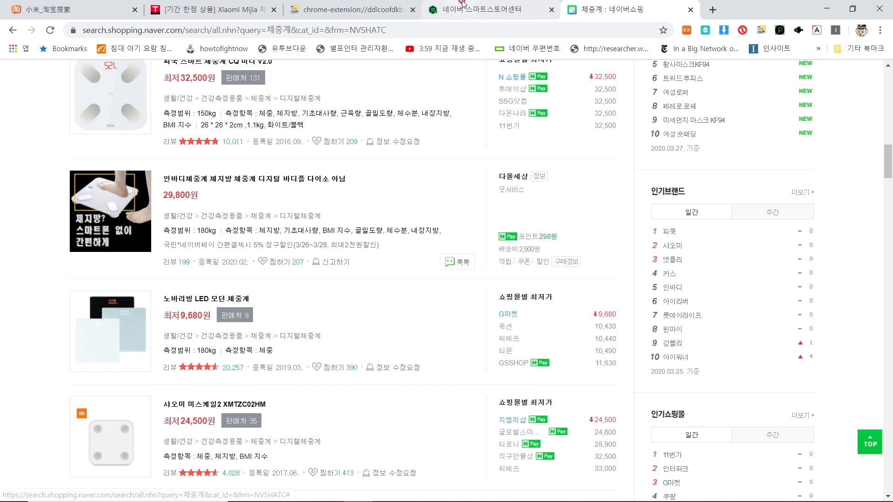
left_click(483, 9)
Step: Search 디지털체중계 and pick the category 생활/건강>건강측정용품>체중계>디지털체중계
left_click(354, 129)
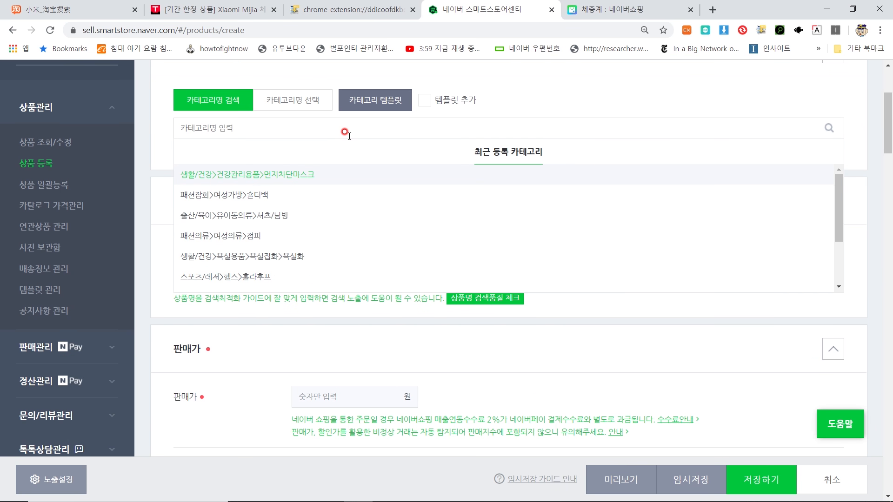
type("디지털체")
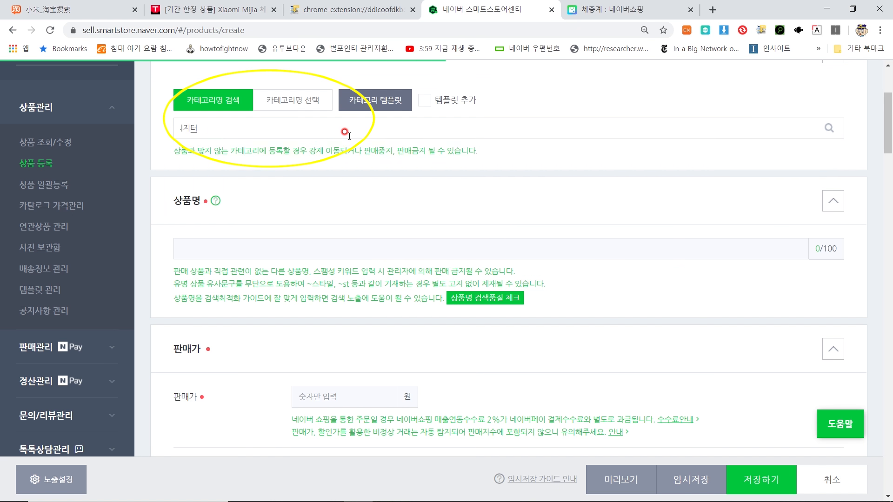
type("중계")
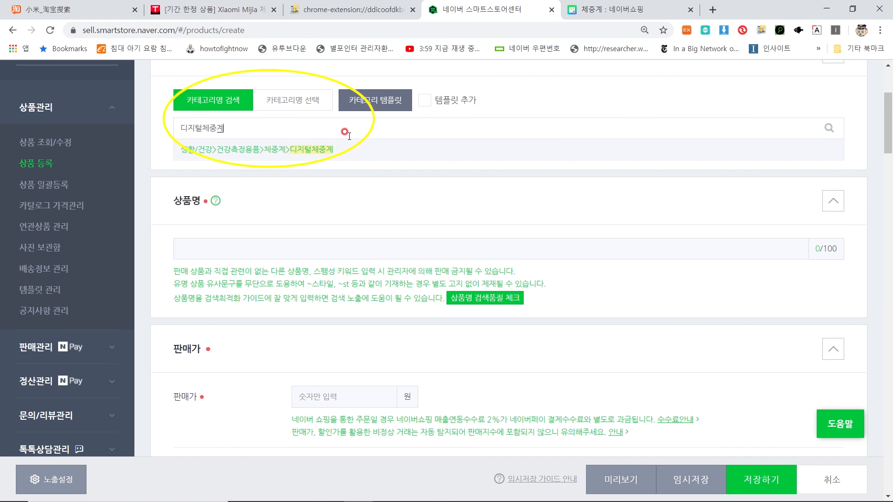
left_click(329, 150)
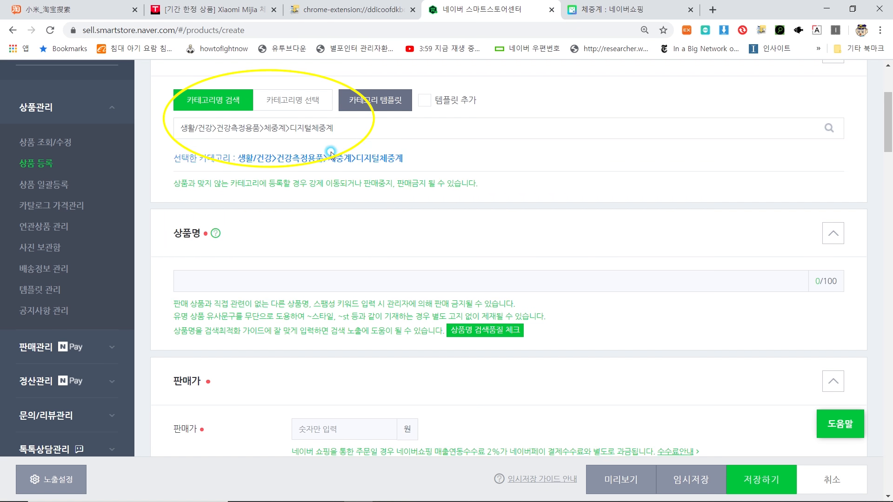
scroll(291, 209, "down", 1)
left_click(286, 214)
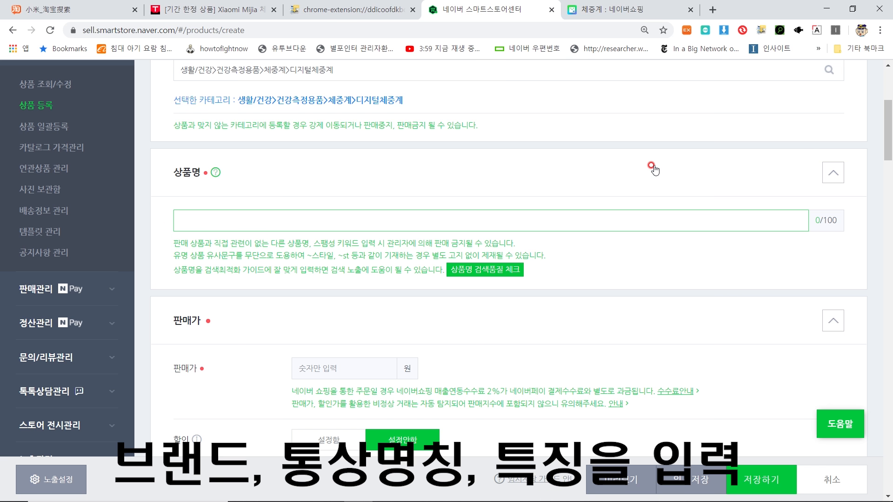
Step: Name the product '샤오미 디지털 전자 체중계 체지방 인바디 측정기' and pass the search-quality check
type("샤오미 디지털 ㄴ")
key("BackSpace")
type("전자 체중계")
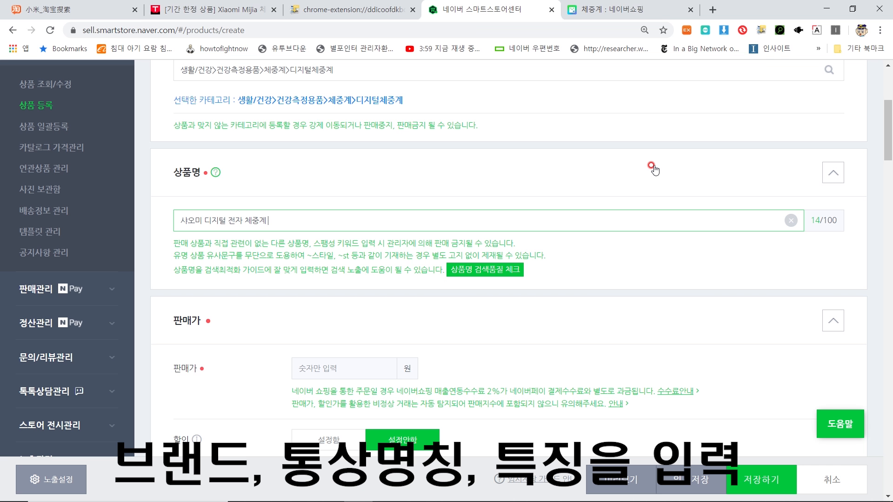
type(" 체지방 인바디 측정기")
left_click(544, 267)
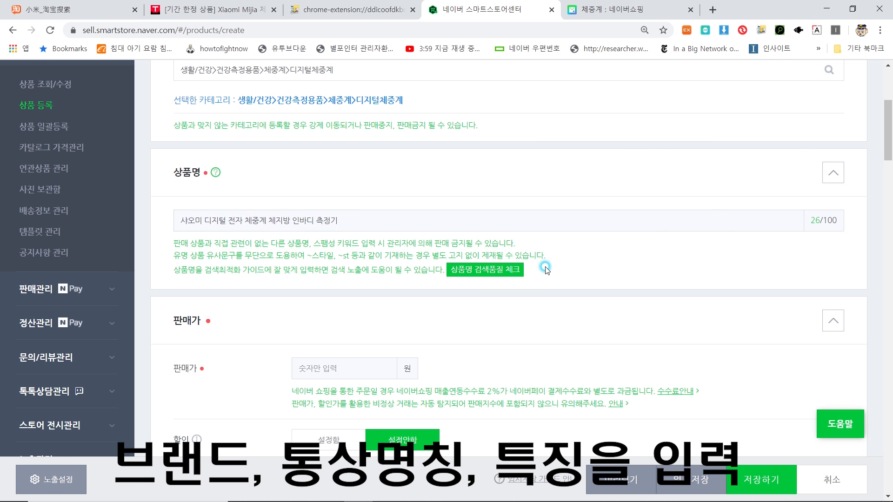
left_click(477, 273)
left_click_drag(367, 240, 534, 252)
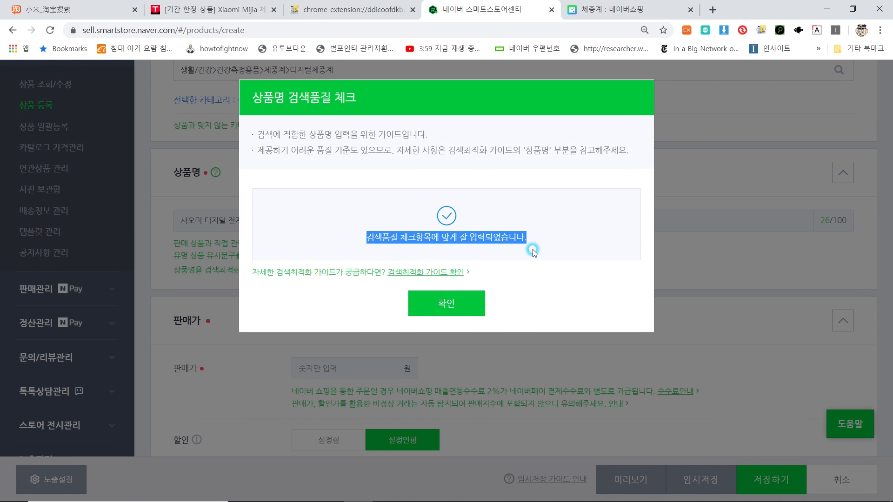
left_click(534, 253)
left_click(445, 307)
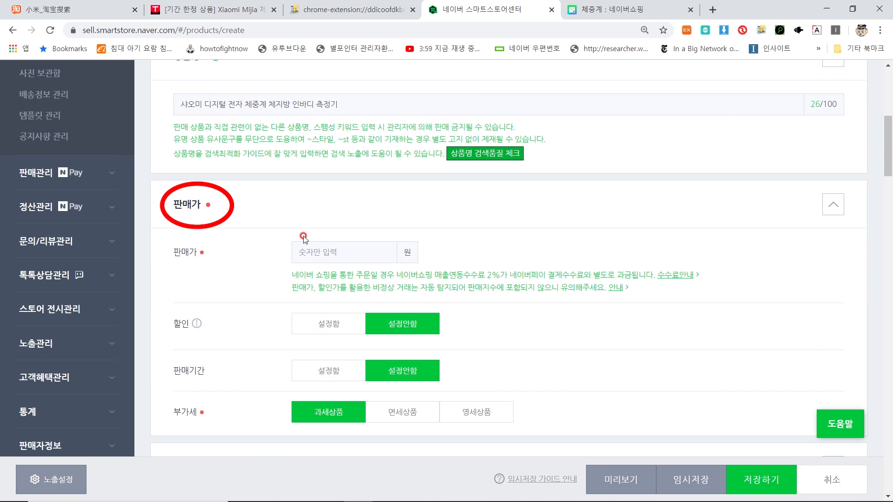
Step: Set the sale price to 80000원 with a 50000원 discount for all buyers
left_click(333, 254)
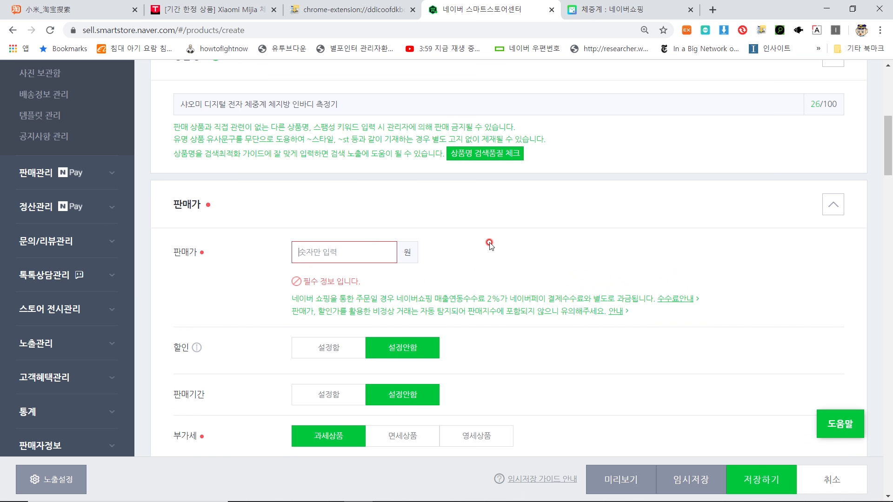
type("80000")
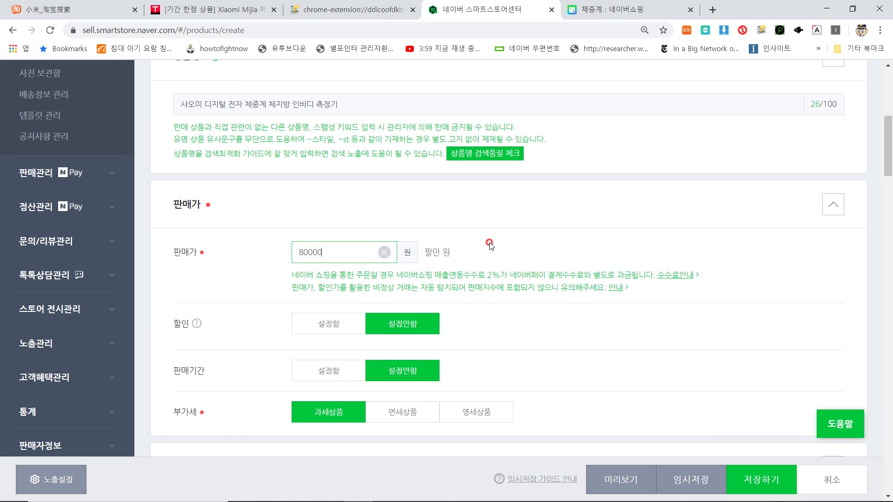
left_click(339, 329)
scroll(377, 295, "down", 1)
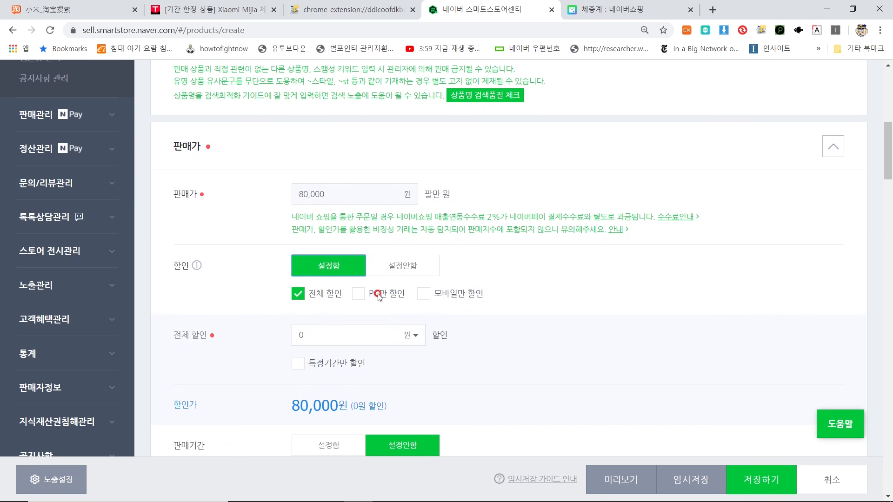
scroll(377, 294, "down", 1)
left_click(311, 278)
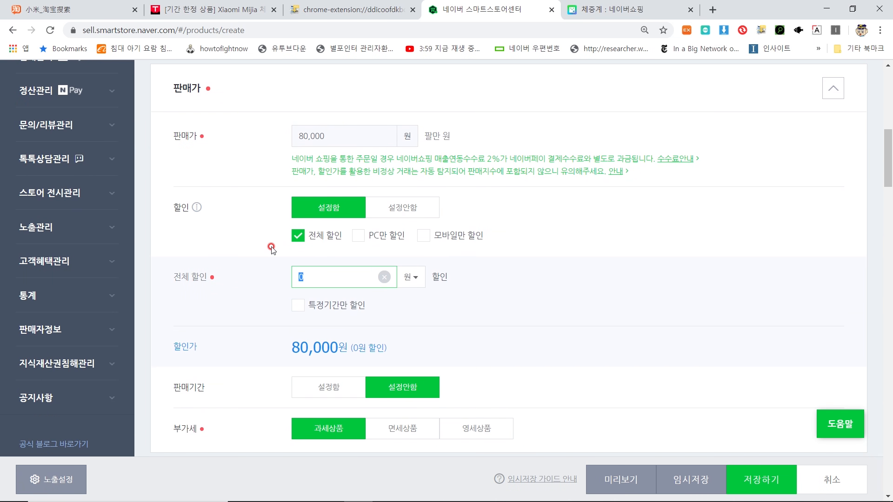
type("50000")
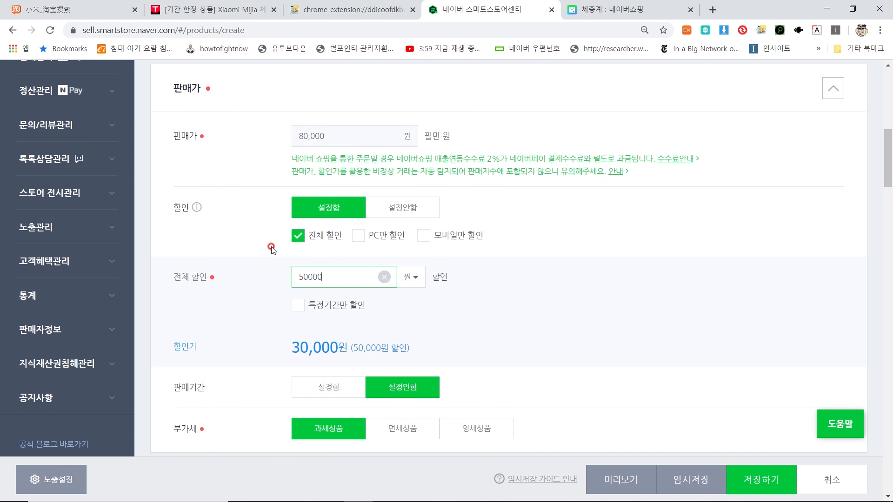
scroll(391, 306, "down", 2)
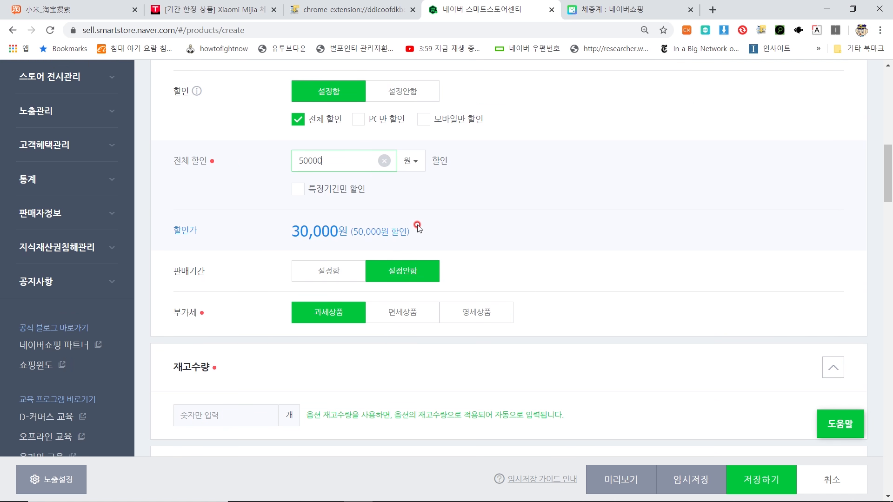
left_click_drag(416, 230, 276, 236)
left_click(354, 228)
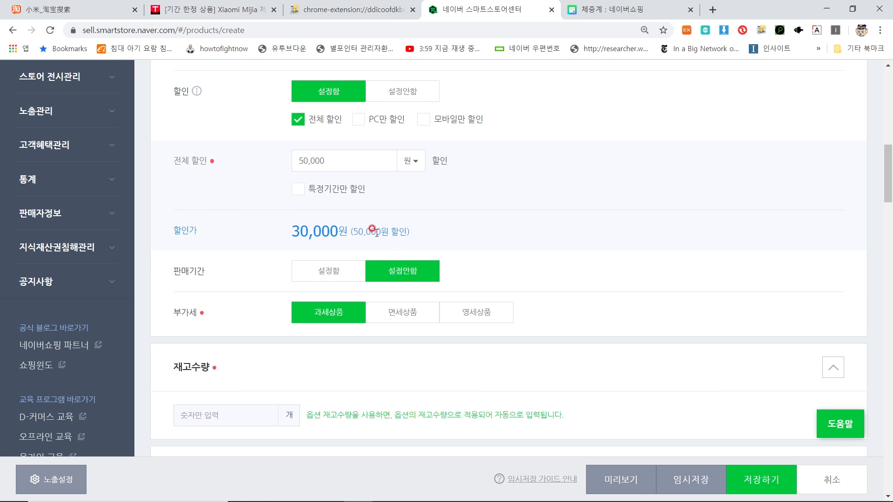
Step: Keep the product's VAT type as 과세상품 (taxable)
scroll(370, 235, "down", 4)
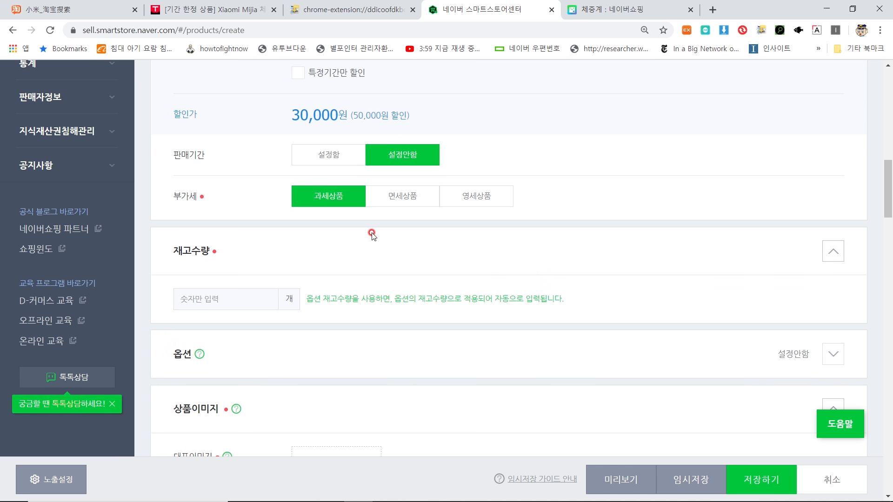
left_click(316, 141)
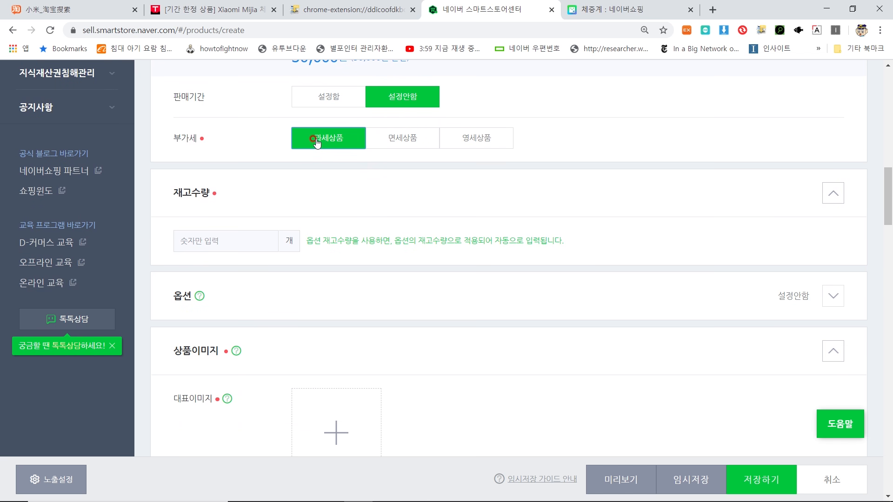
left_click(212, 233)
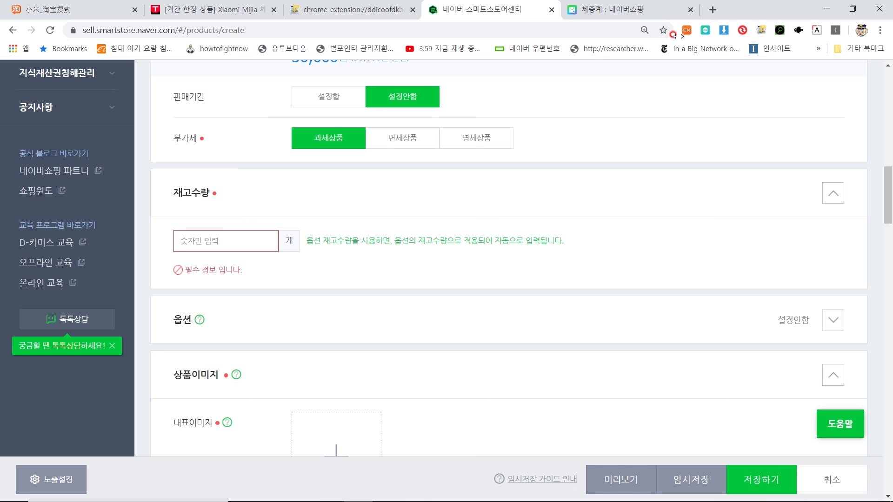
Step: Enter 50000 as the stock quantity, leaving product options at 설정안함
type("50000")
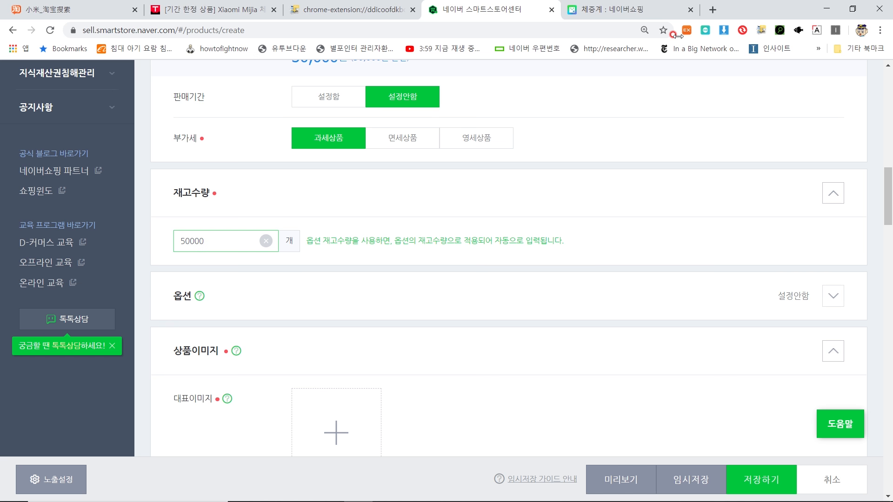
scroll(737, 89, "down", 3)
left_click(756, 179)
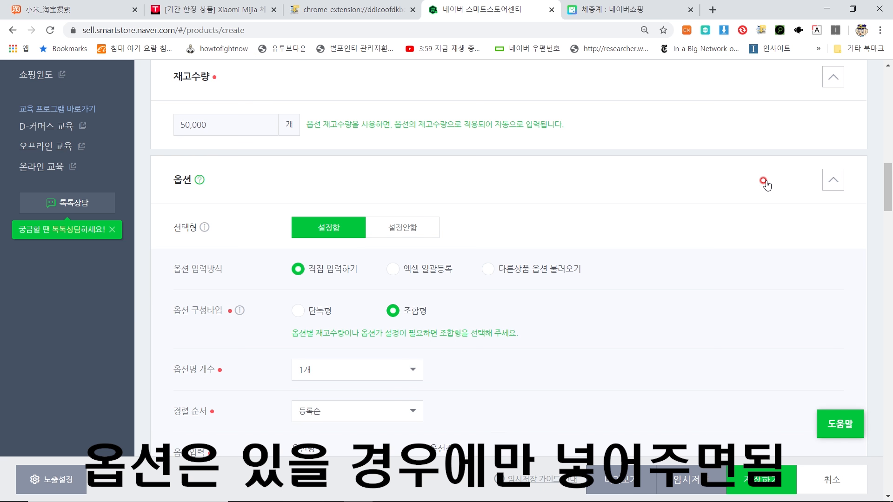
left_click(765, 182)
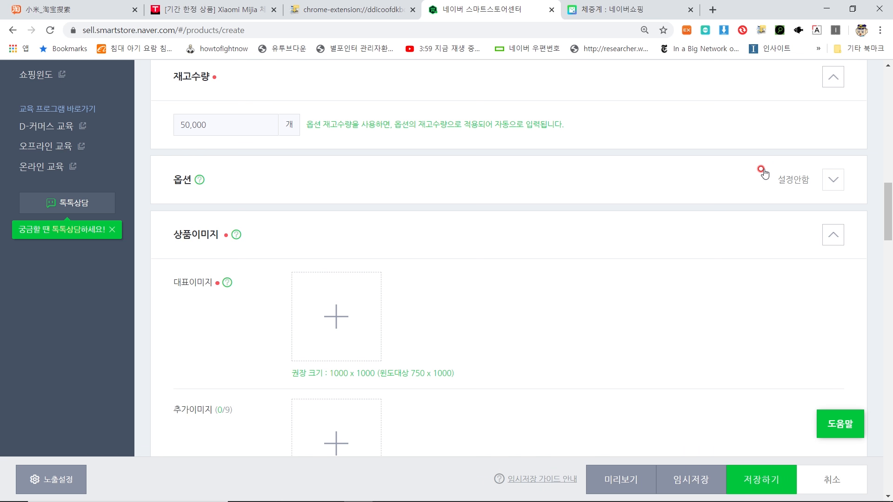
scroll(511, 182, "down", 1)
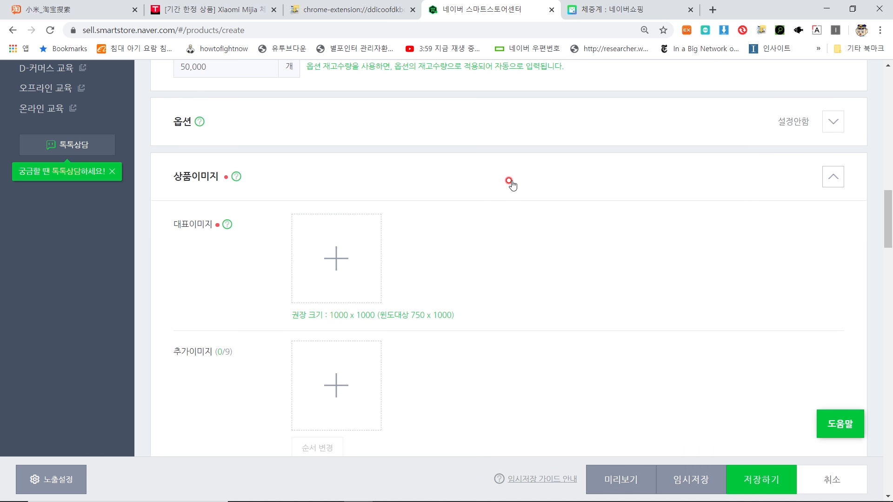
scroll(510, 183, "down", 1)
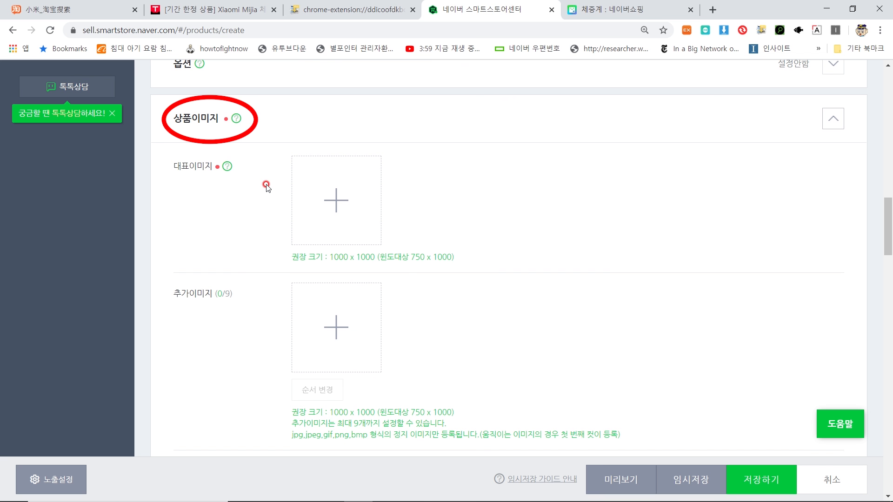
Step: Upload 2.jpg from the downloaded product-image folder as the representative image
left_click(327, 203)
left_click(417, 121)
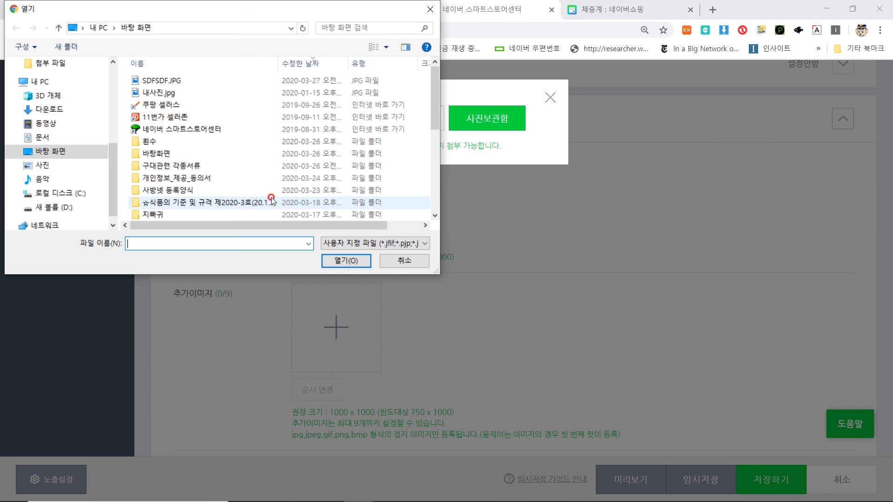
left_click(106, 109)
double_click(159, 95)
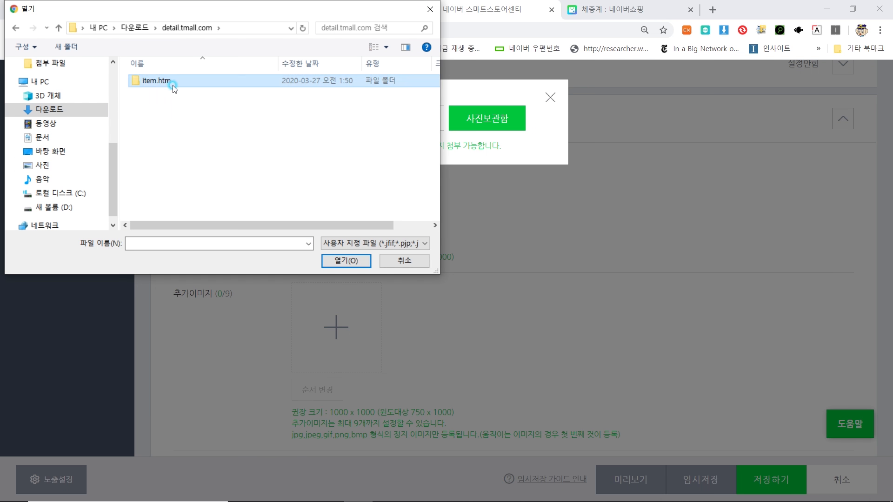
double_click(173, 87)
double_click(173, 88)
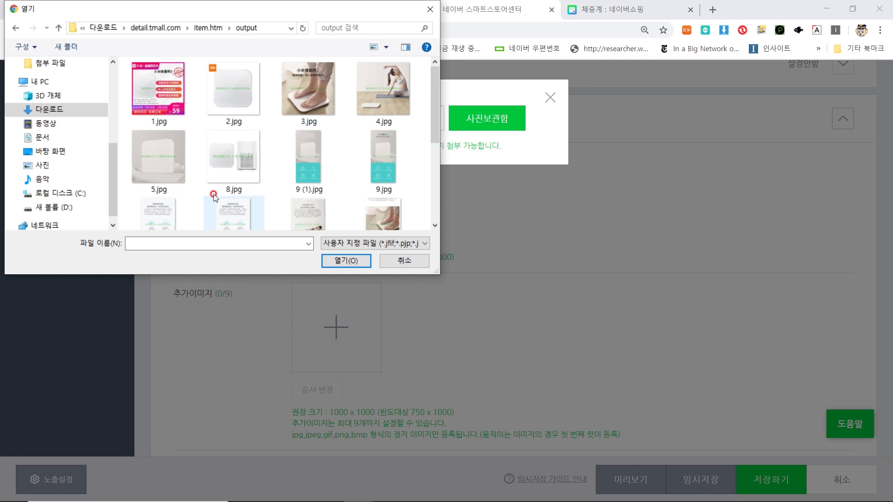
left_click(235, 103)
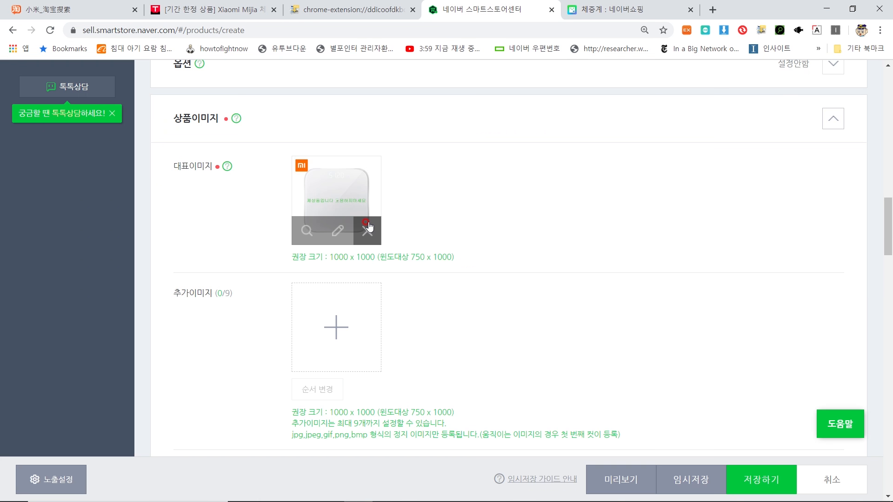
left_click(307, 231)
scroll(684, 196, "down", 5)
scroll(686, 191, "up", 5)
scroll(692, 181, "down", 6)
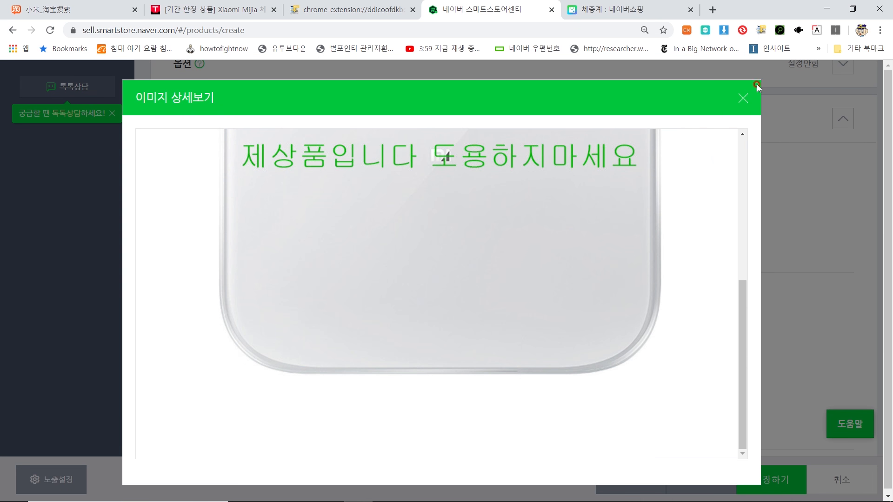
left_click(743, 98)
scroll(326, 216, "down", 2)
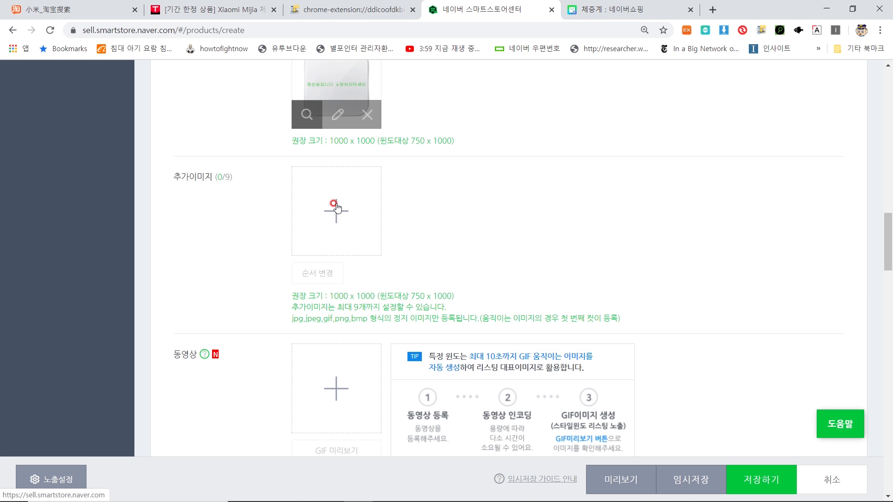
scroll(336, 205, "up", 1)
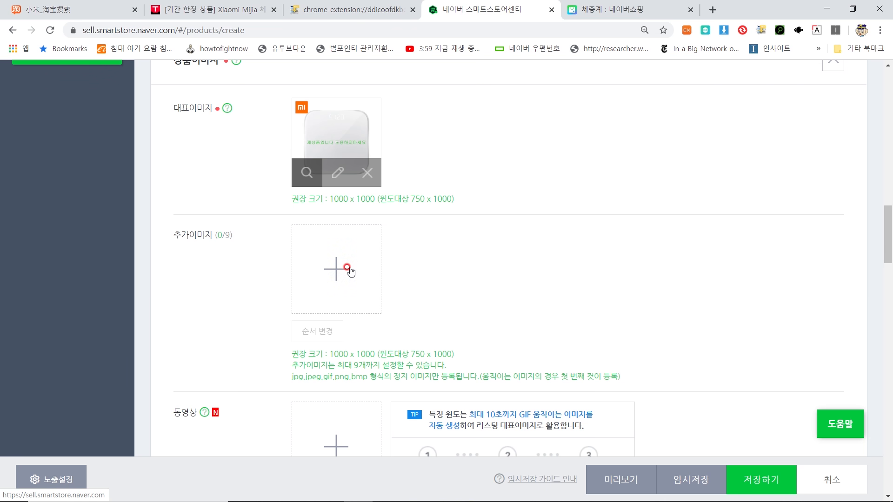
Step: Upload 2.jpg through 5.jpg together as the additional product images
left_click(348, 269)
left_click(416, 132)
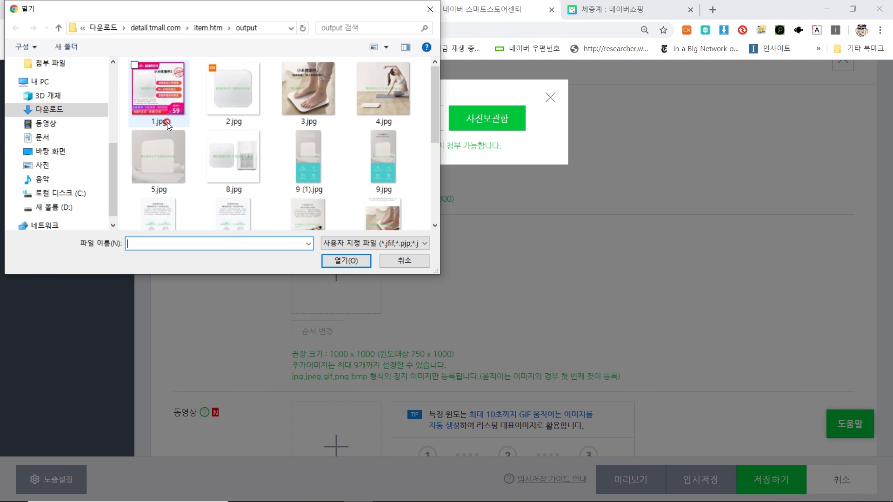
left_click(259, 106)
left_click(171, 150, "shift")
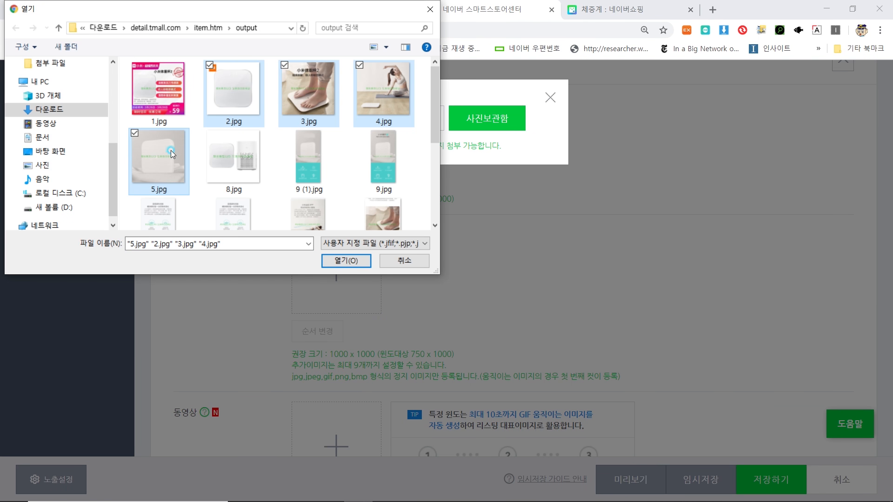
left_click(351, 261)
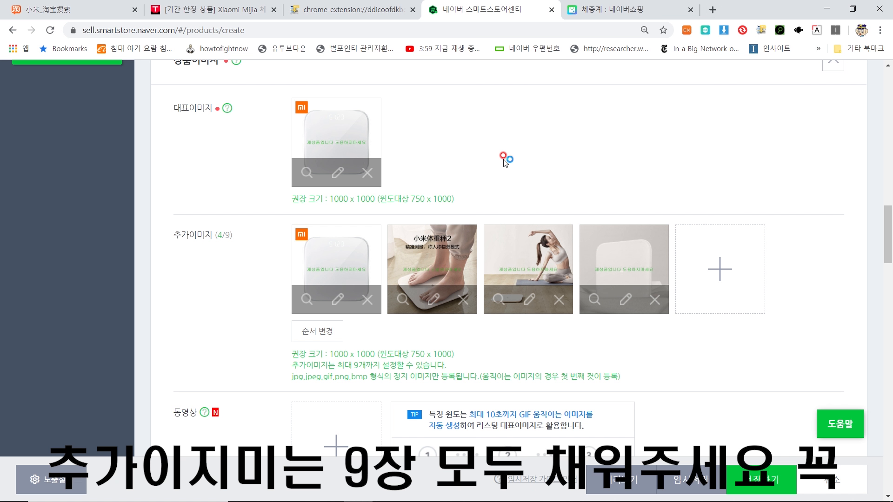
scroll(501, 206, "down", 2)
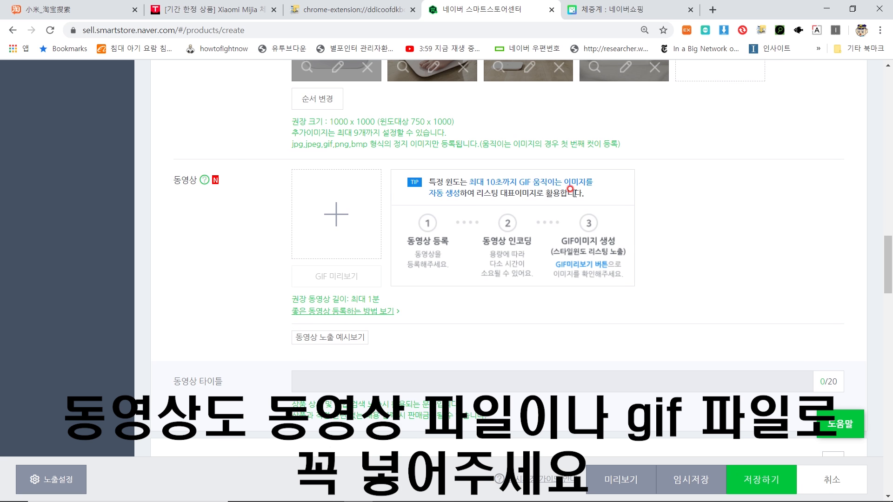
scroll(574, 190, "down", 3)
Step: In SmartEditor 3.0, insert SDFSDF.JPG from the Desktop and centre it
scroll(458, 269, "down", 7)
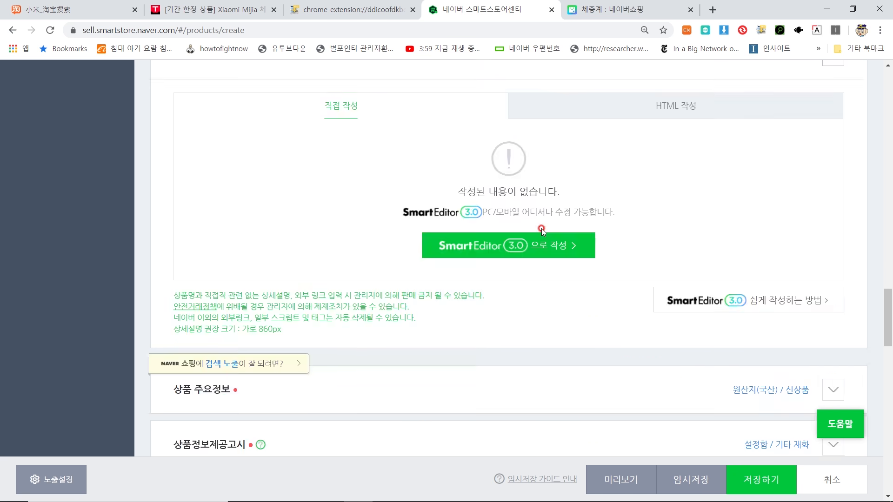
left_click(540, 246)
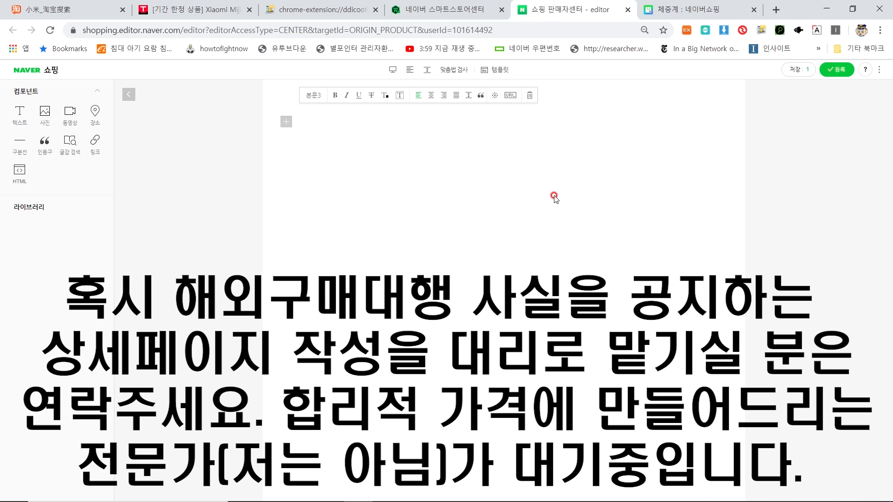
left_click(286, 122)
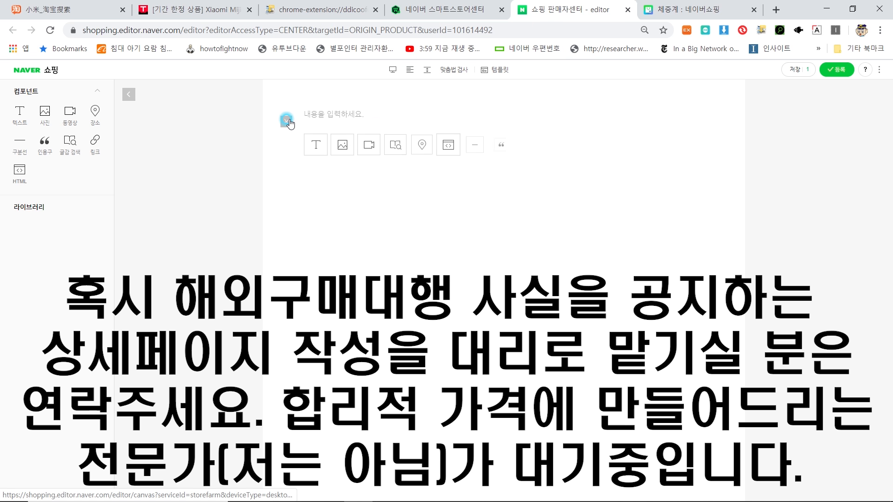
left_click(343, 145)
left_click(391, 275)
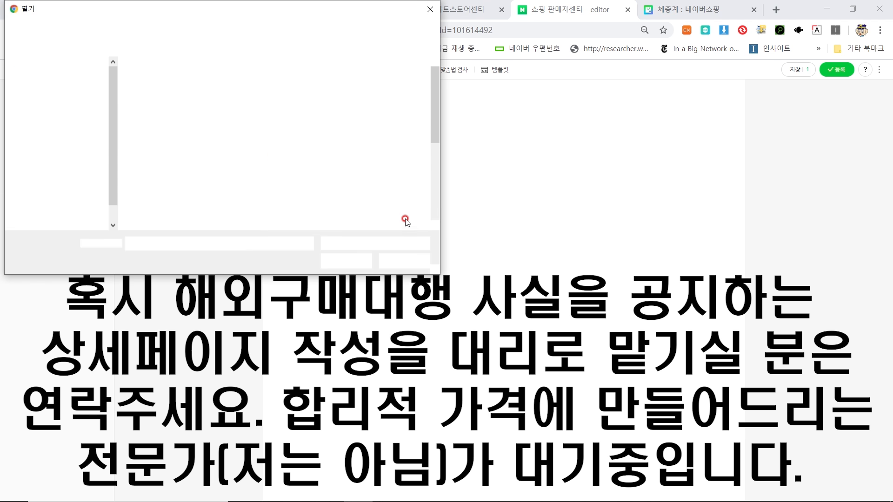
left_click(62, 150)
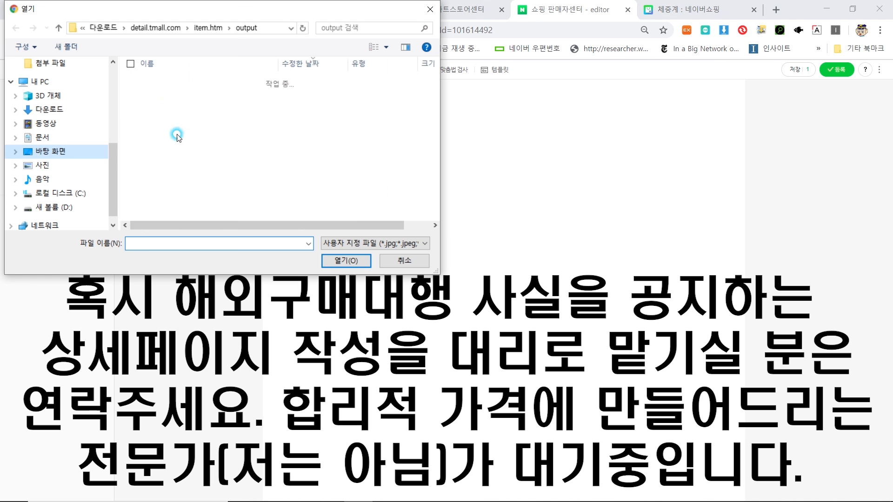
double_click(205, 83)
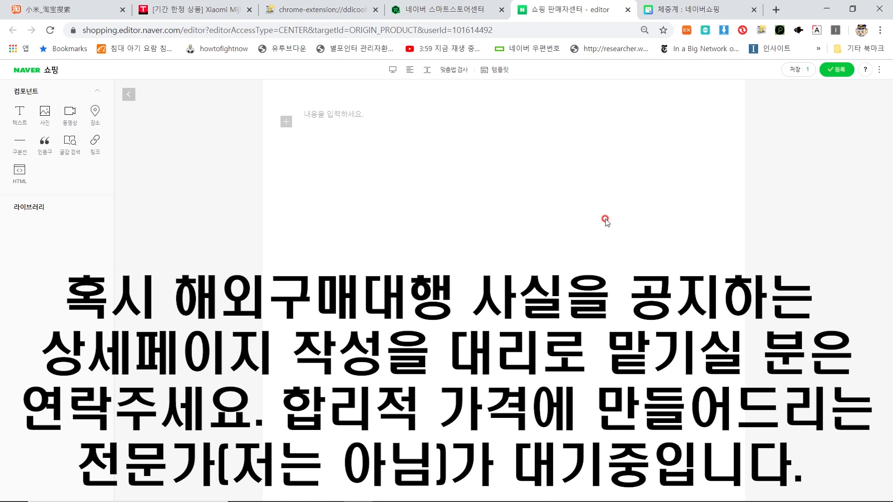
left_click(457, 220)
left_click(408, 120)
left_click(475, 355)
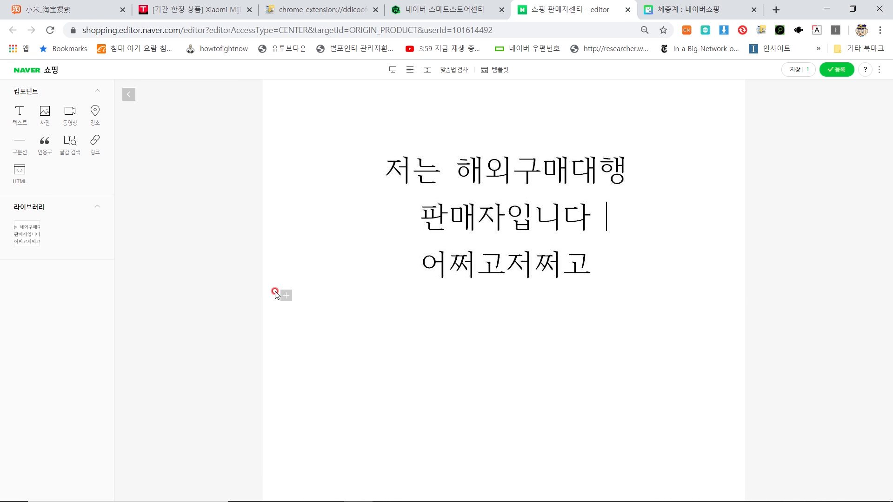
Step: Insert the long product photo 9 (1).jpg from the output folder below the notice image
left_click(286, 295)
left_click(344, 320)
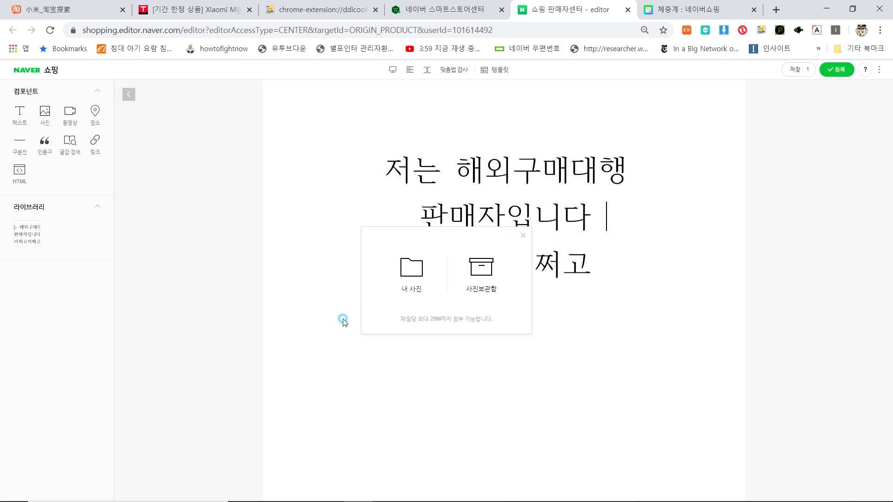
left_click(400, 268)
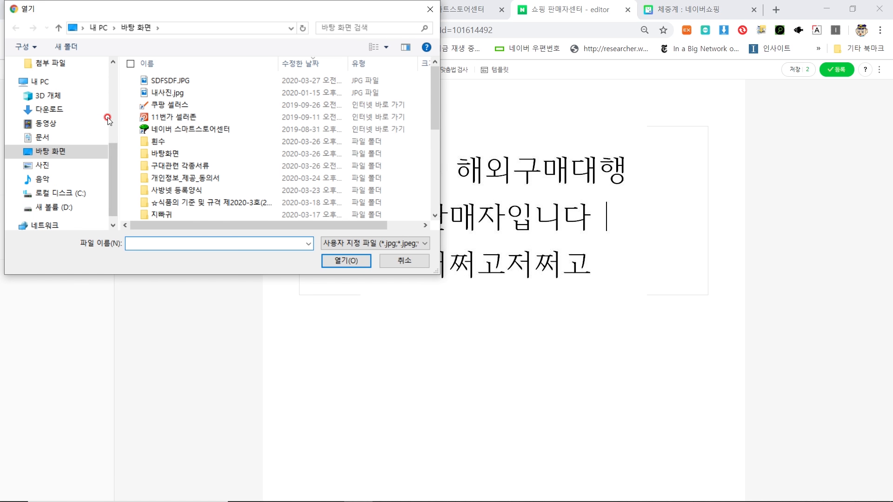
left_click(55, 110)
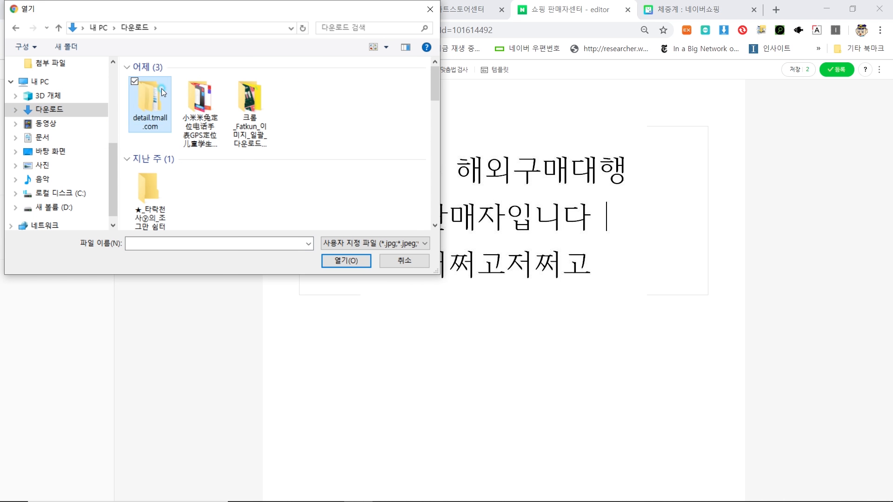
double_click(161, 88)
double_click(181, 80)
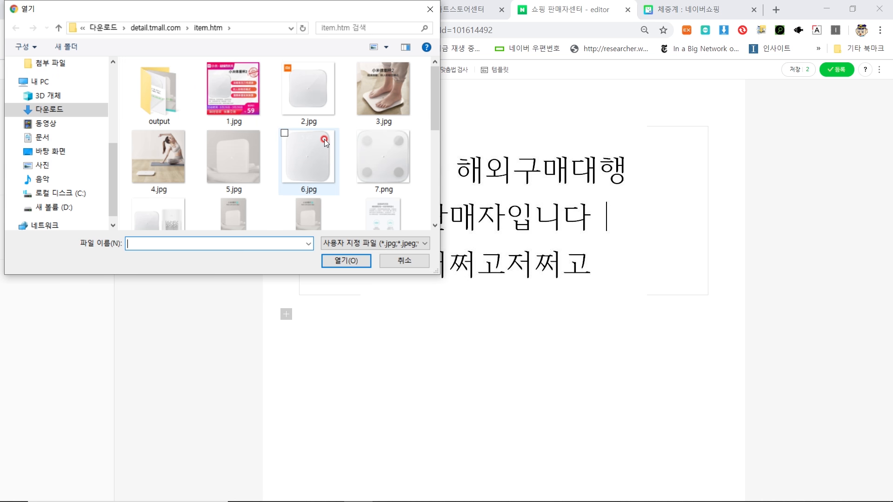
scroll(325, 138, "down", 2)
scroll(292, 141, "up", 2)
double_click(162, 109)
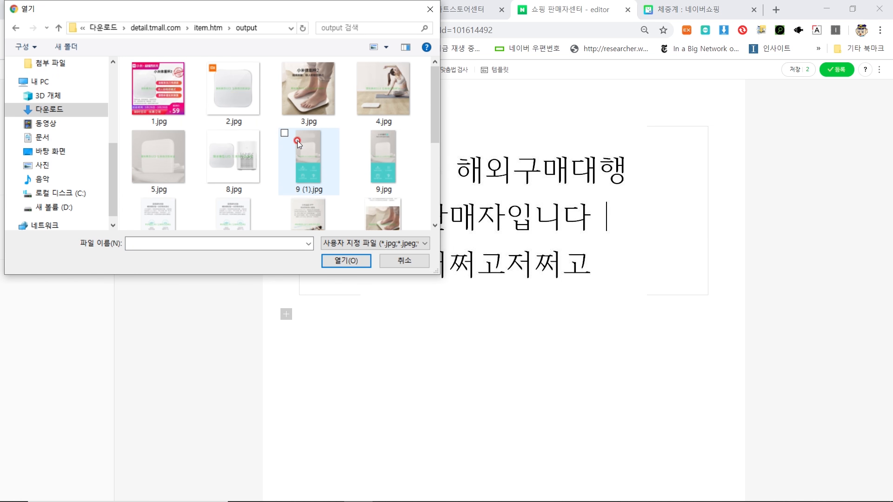
scroll(298, 140, "down", 1)
double_click(311, 133)
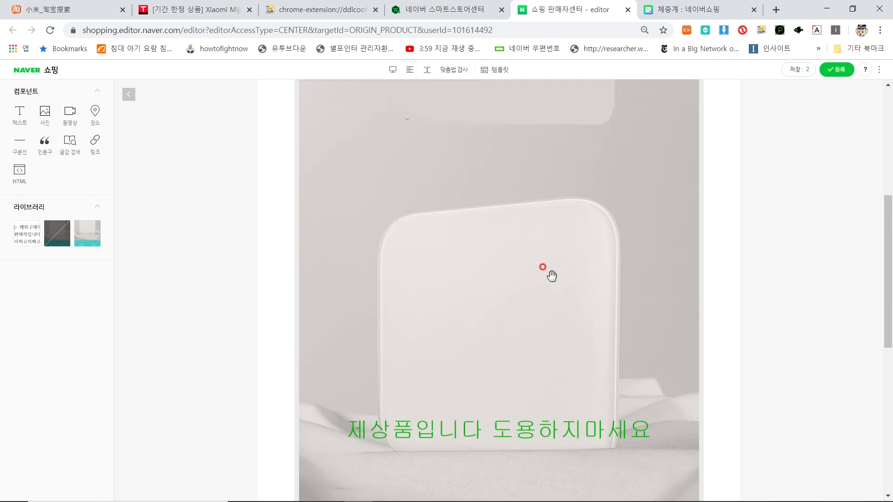
scroll(558, 277, "down", 8)
scroll(599, 285, "up", 14)
scroll(614, 277, "down", 8)
scroll(609, 277, "up", 10)
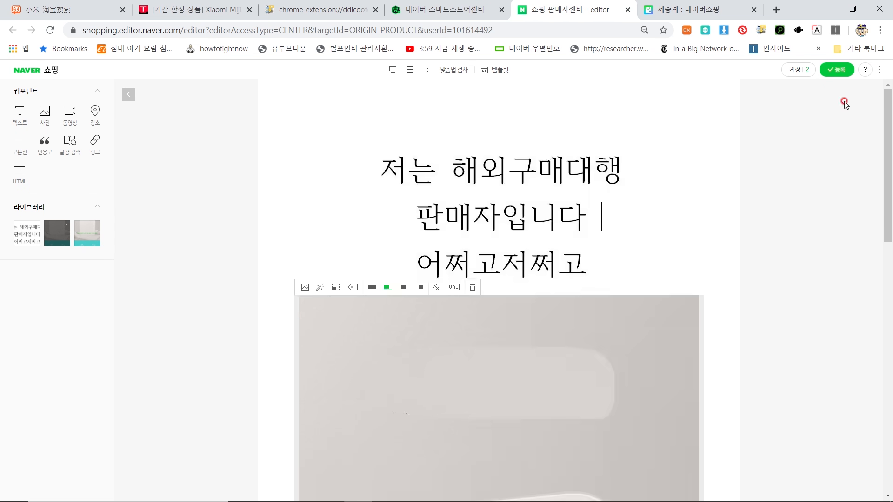
Step: Register the detail page to the listing and reopen it to verify
left_click(837, 74)
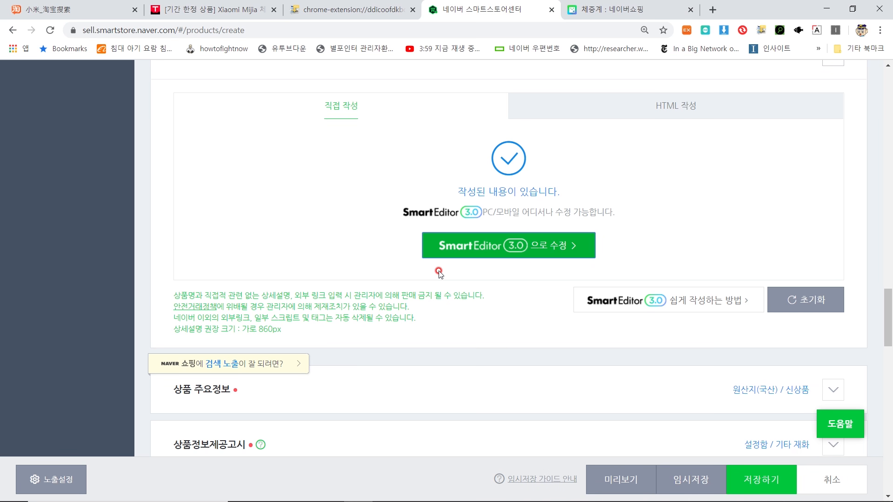
left_click(481, 240)
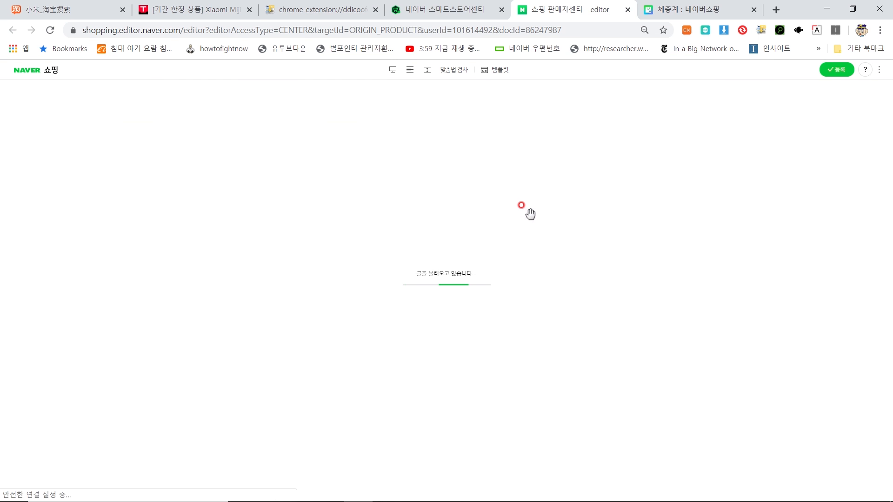
scroll(531, 217, "down", 7)
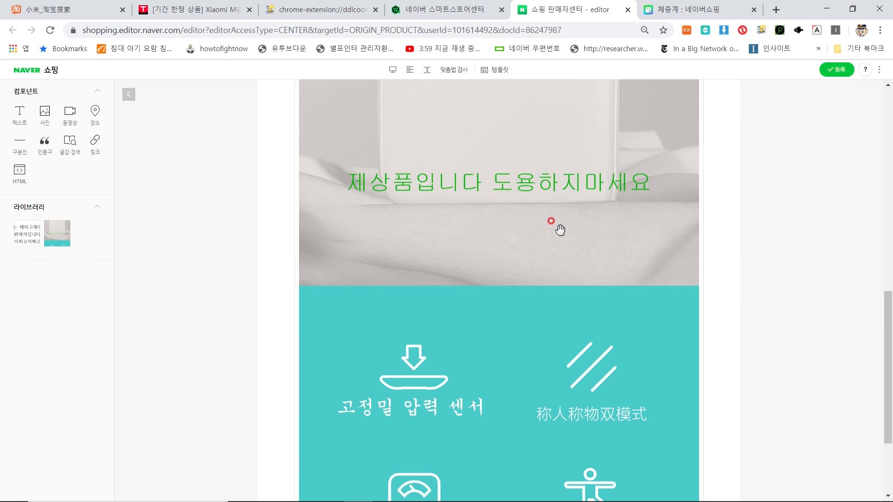
scroll(561, 229, "up", 10)
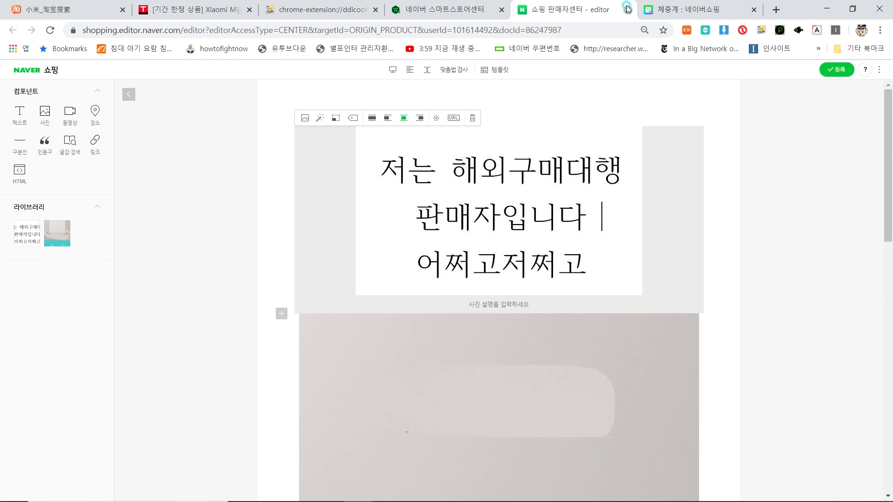
left_click(627, 10)
scroll(505, 186, "down", 5)
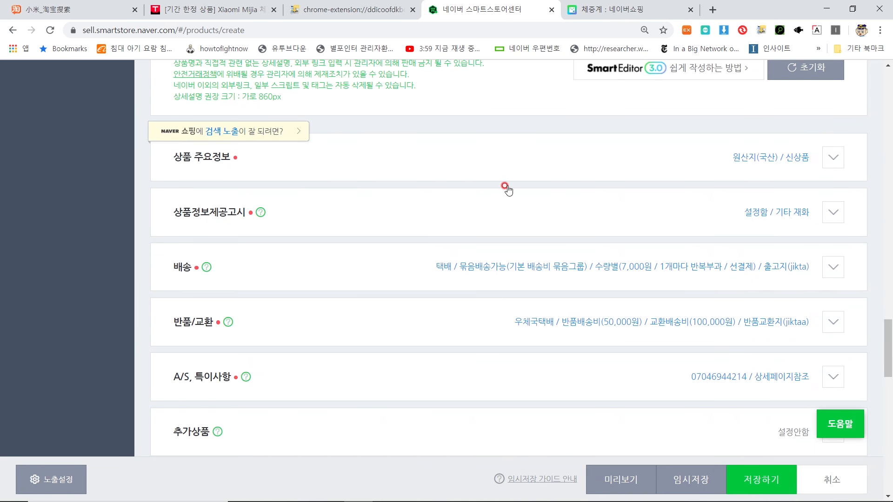
Step: Copy the product name and paste it as the model name
left_click(562, 159)
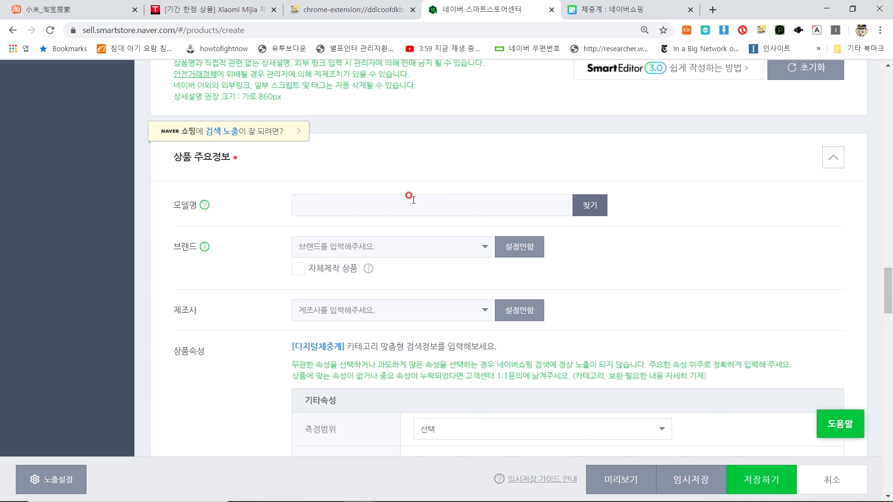
scroll(352, 203, "down", 1)
left_click(375, 148)
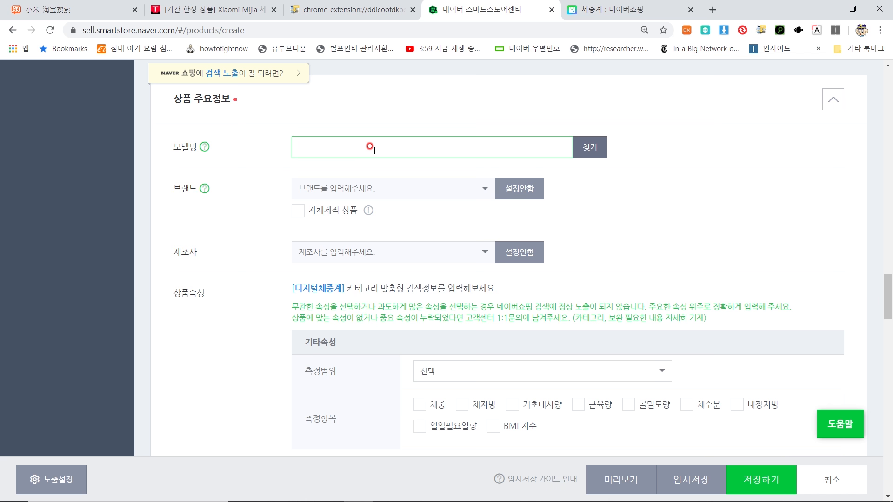
scroll(370, 154, "up", 20)
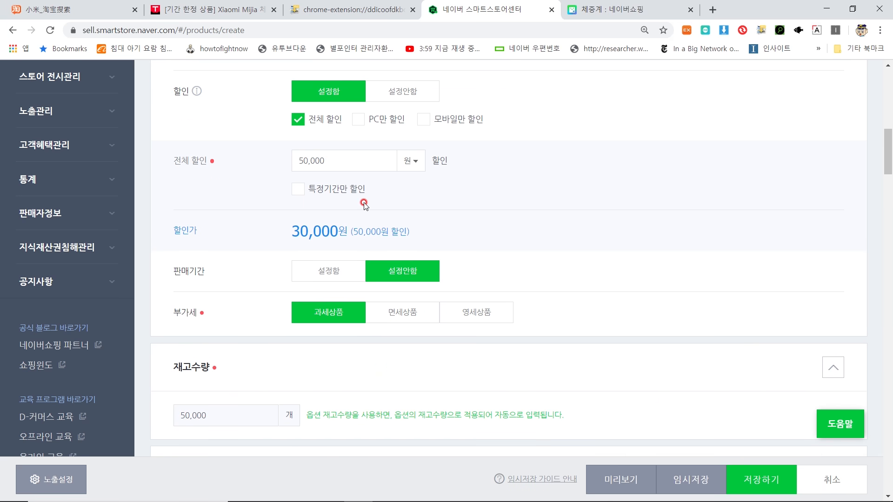
scroll(349, 240, "up", 6)
triple_click(338, 332)
key("ctrl+c")
scroll(344, 326, "down", 20)
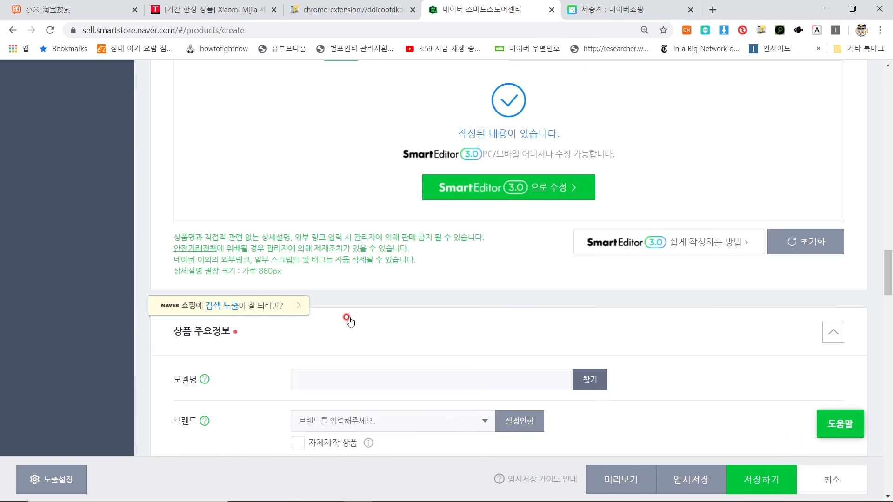
scroll(363, 289, "down", 5)
scroll(381, 242, "up", 1)
left_click(391, 212)
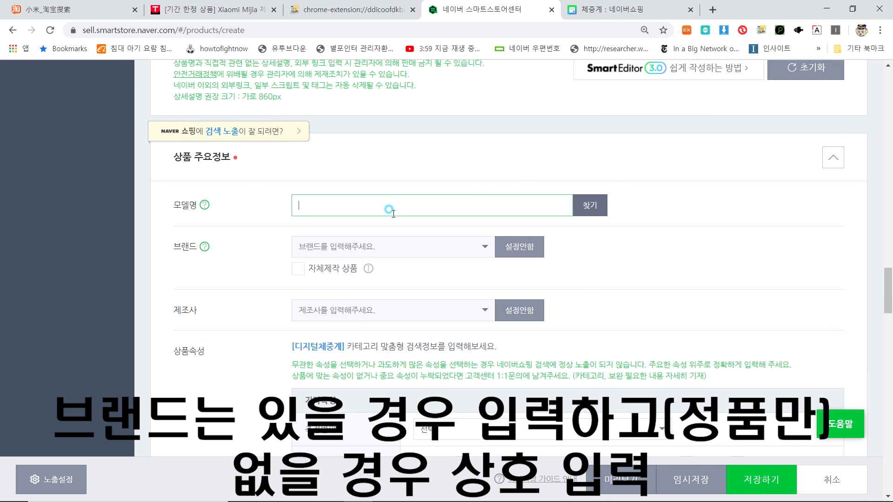
key("ctrl+v")
Step: Set both the brand and the manufacturer to 샤오미
left_click(399, 242)
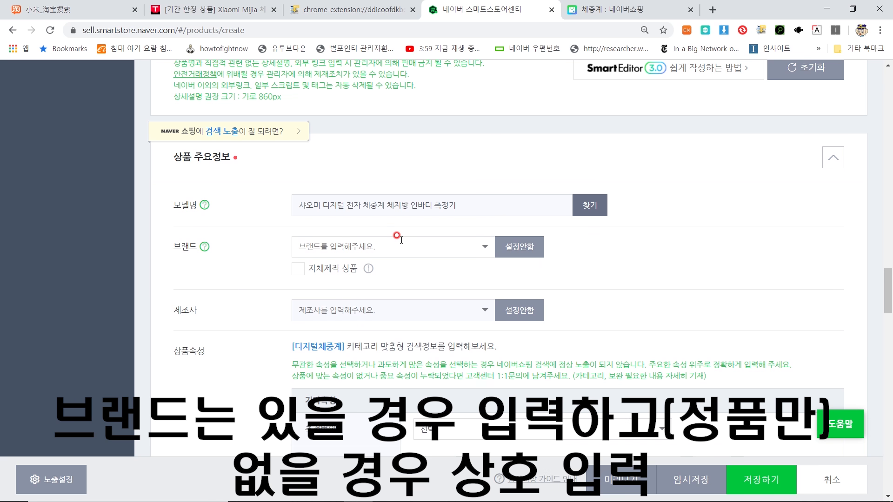
type("샤오미")
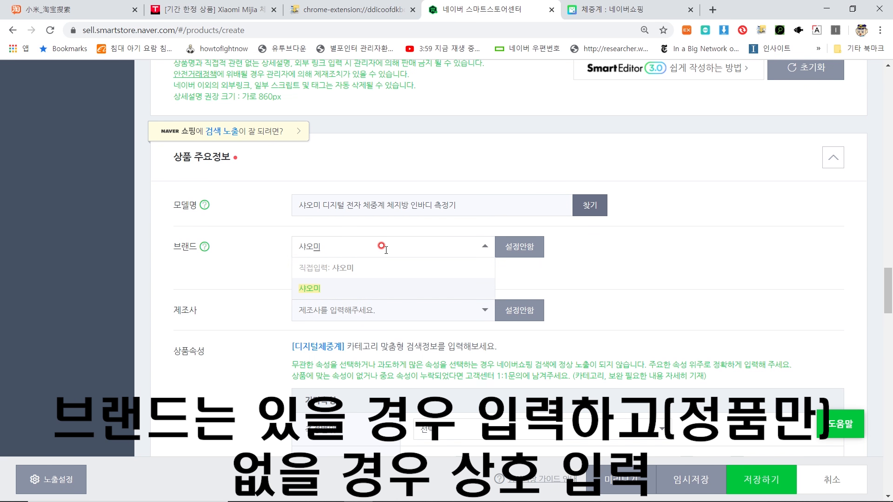
left_click(352, 285)
left_click(398, 309)
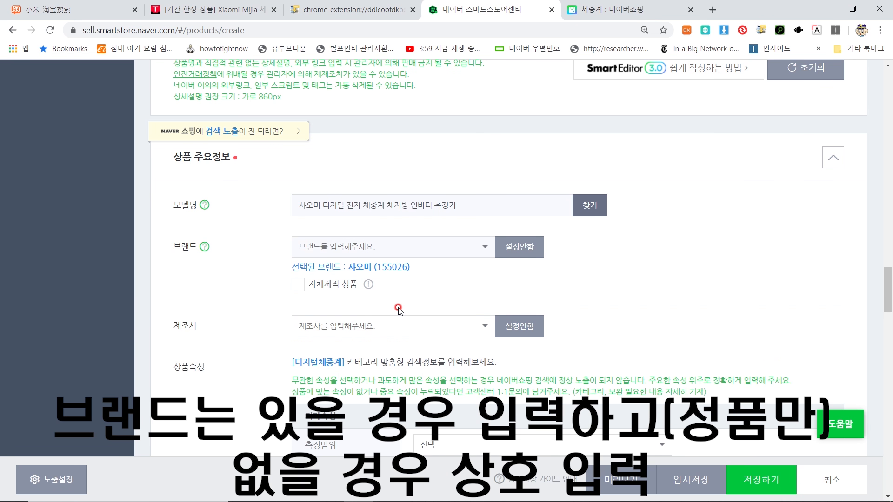
type("샤오미")
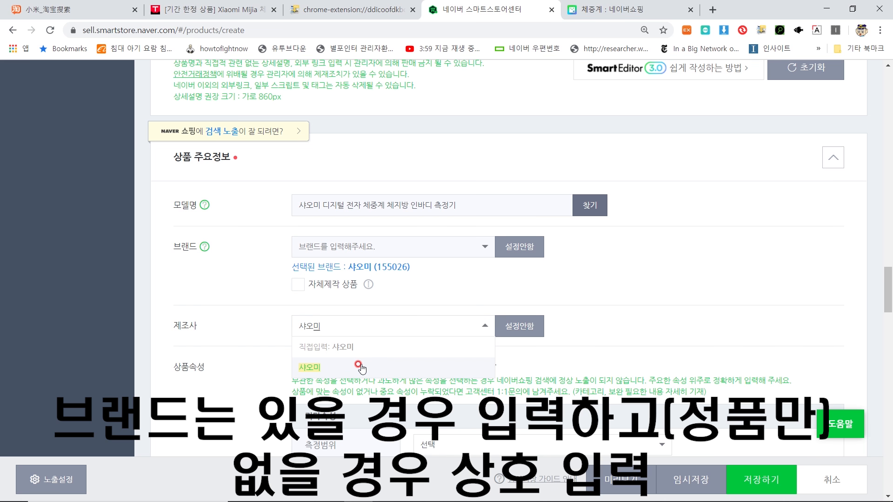
left_click(361, 368)
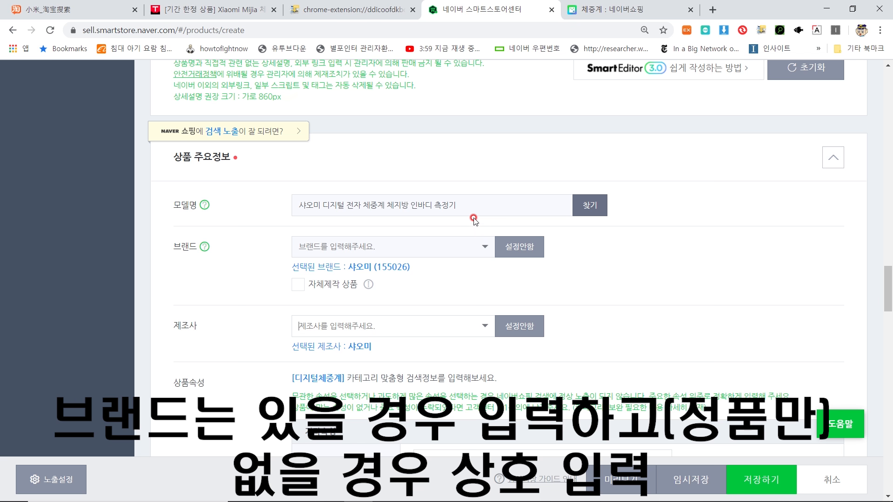
scroll(473, 219, "down", 5)
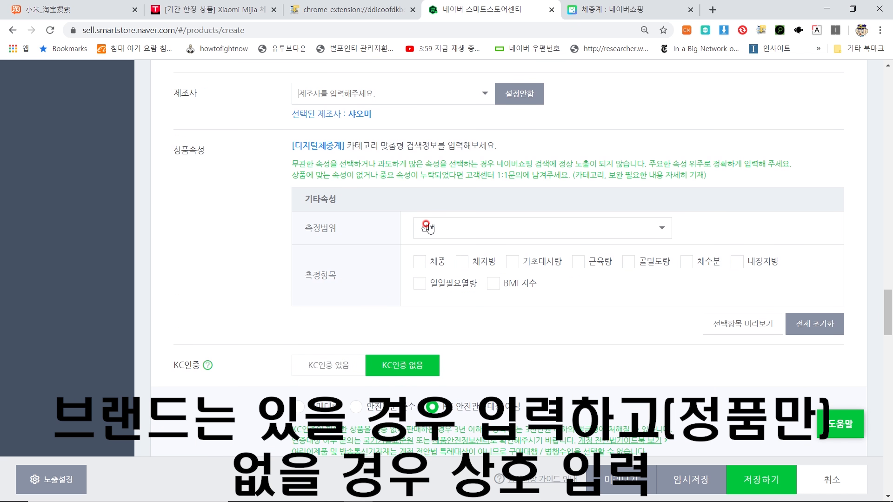
Step: Set the 측정범위 attribute to 150kg
left_click(455, 229)
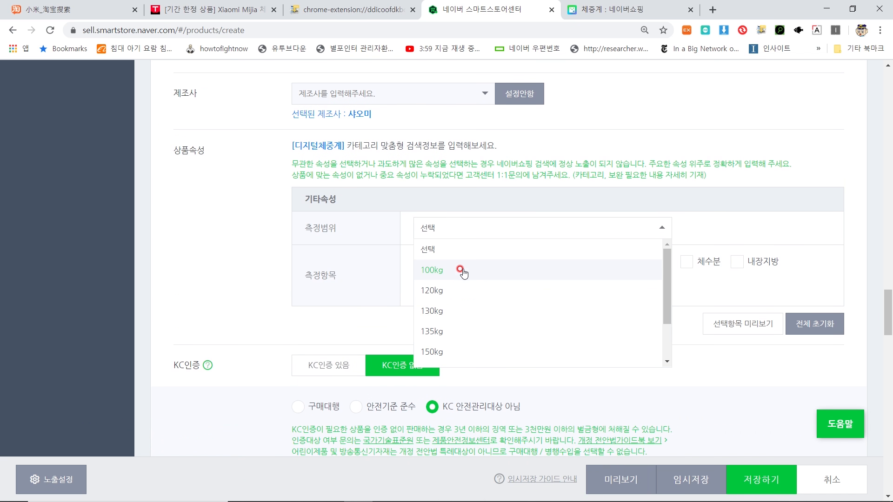
scroll(470, 312, "down", 2)
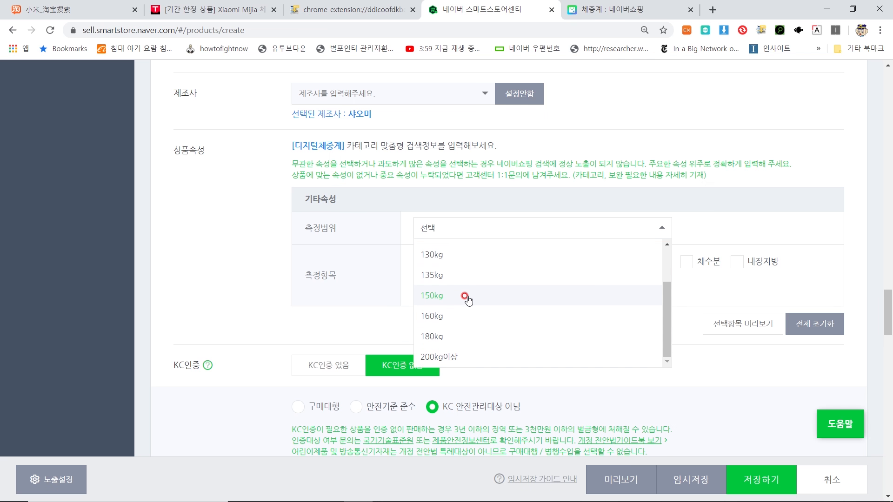
left_click(467, 298)
left_click(482, 230)
left_click(508, 290)
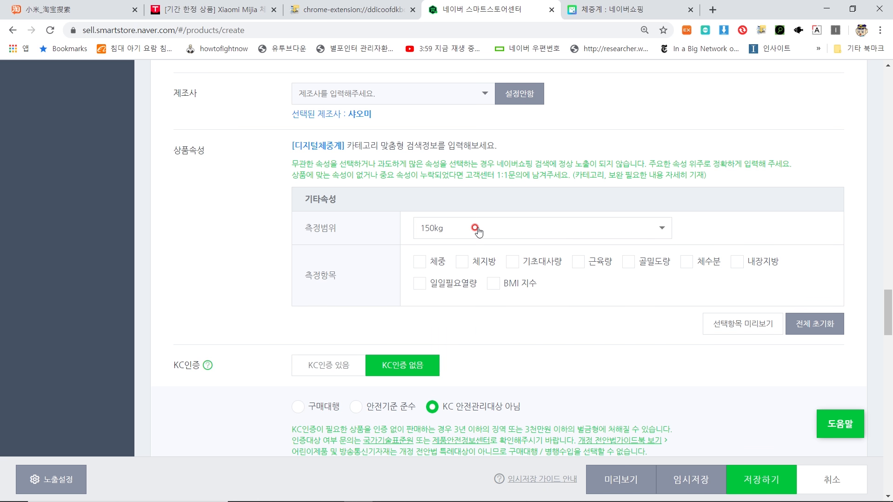
Step: Tick measurement items 체중, 체지방, 기초대사량, 근육량, 골밀도량, 체수분, 내장지방, 일일필요열량
left_click(424, 268)
left_click(456, 262)
left_click(512, 263)
left_click(579, 262)
left_click(629, 263)
left_click(687, 263)
left_click(737, 263)
left_click(446, 281)
scroll(528, 279, "down", 2)
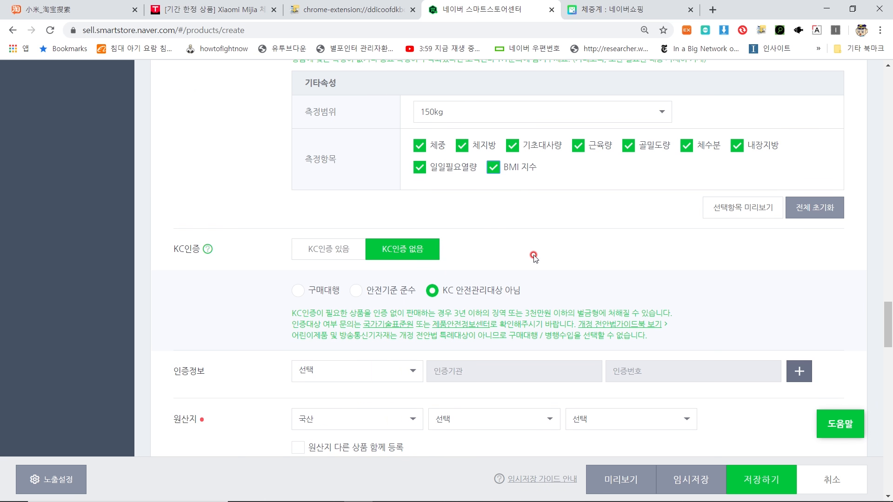
Step: Set the country of origin to 수입산 / 아시아 / 중국
scroll(512, 251, "down", 1)
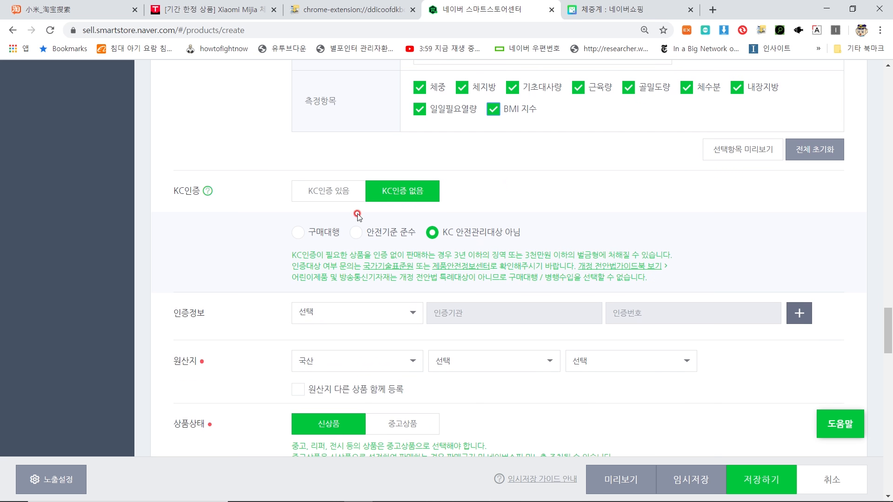
scroll(455, 195, "down", 1)
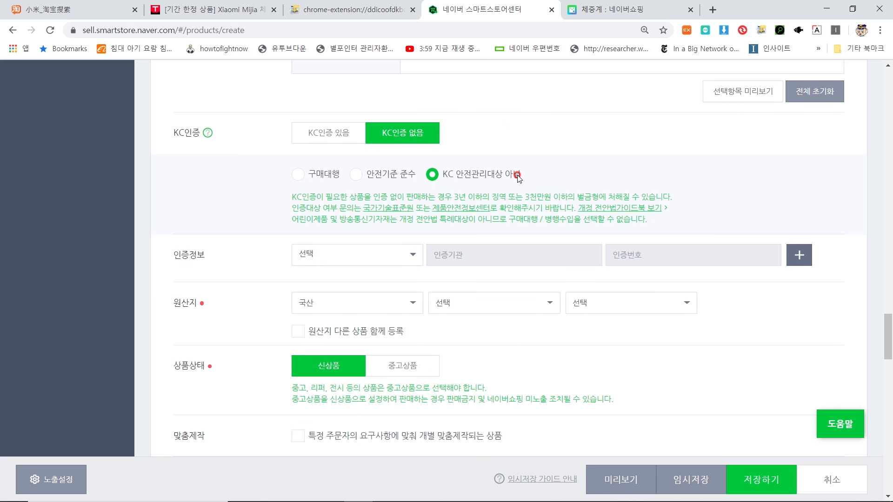
left_click_drag(518, 179, 415, 177)
left_click(532, 179)
scroll(507, 186, "down", 2)
scroll(329, 199, "up", 1)
scroll(343, 207, "down", 1)
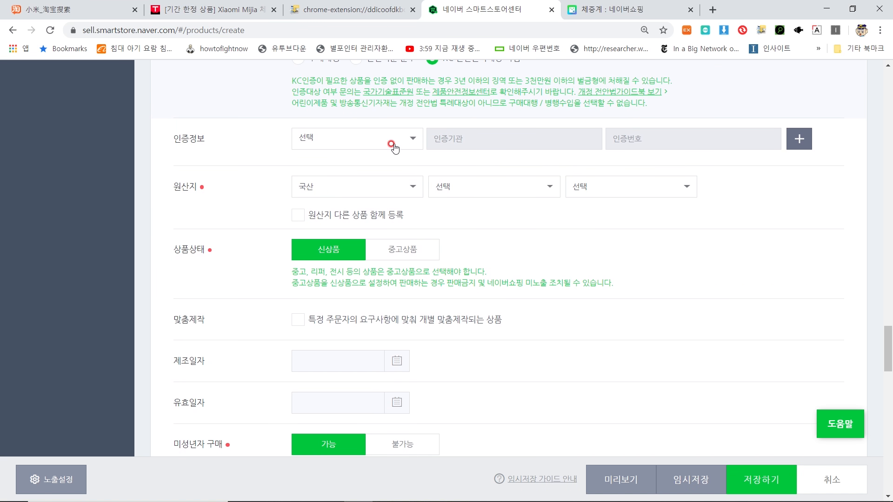
left_click(380, 192)
left_click(353, 247)
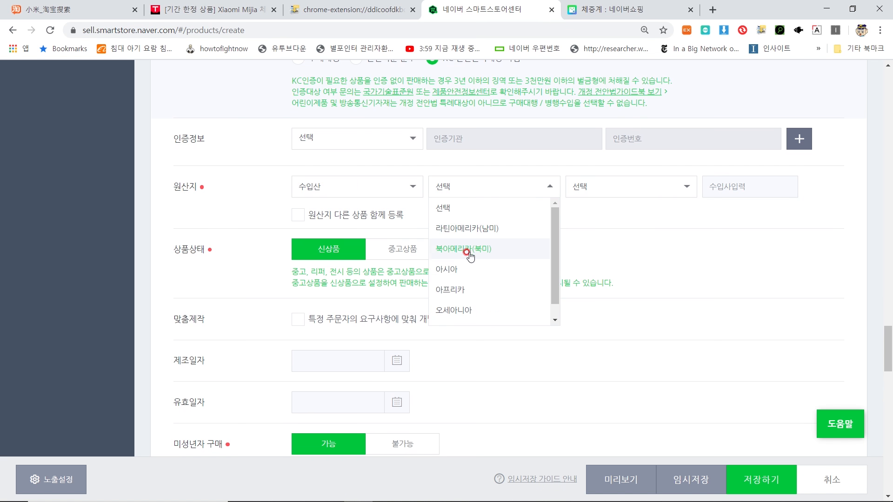
left_click(465, 269)
left_click(604, 187)
scroll(605, 242, "down", 5)
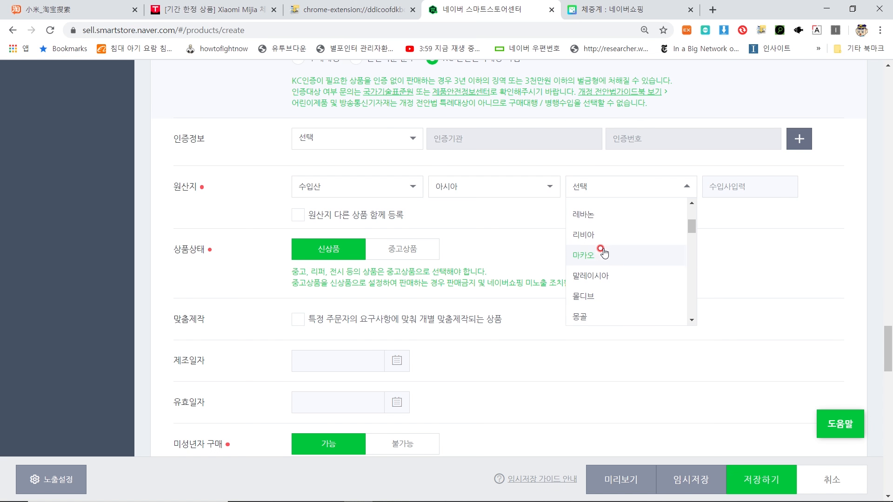
scroll(603, 252, "down", 6)
scroll(604, 249, "down", 5)
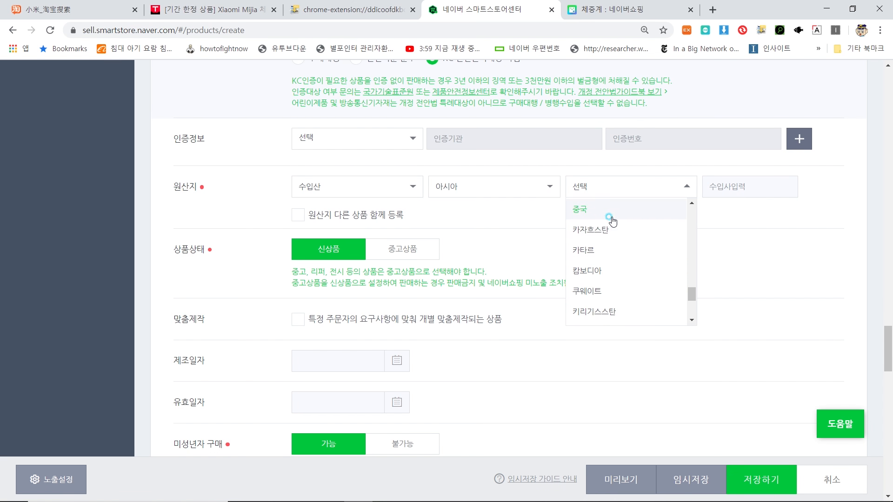
left_click(613, 221)
Step: Start entering the importer name in the importer field
left_click(777, 177)
type("ㄱ")
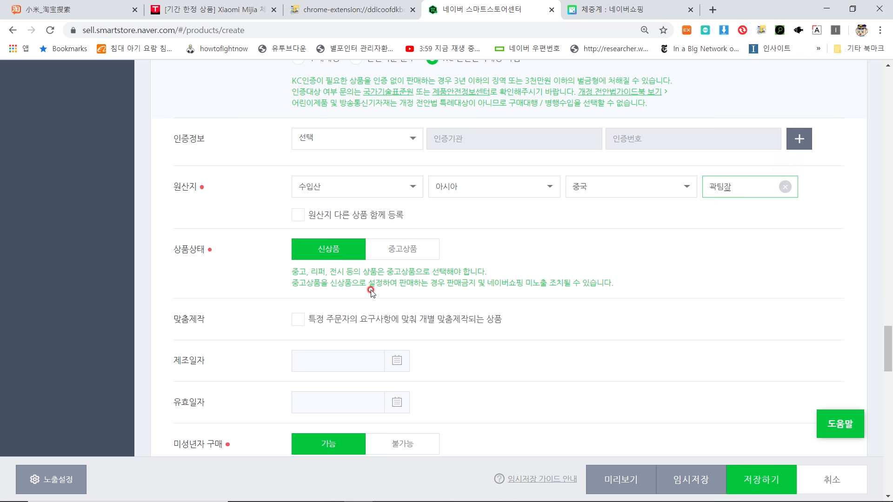
scroll(371, 292, "down", 1)
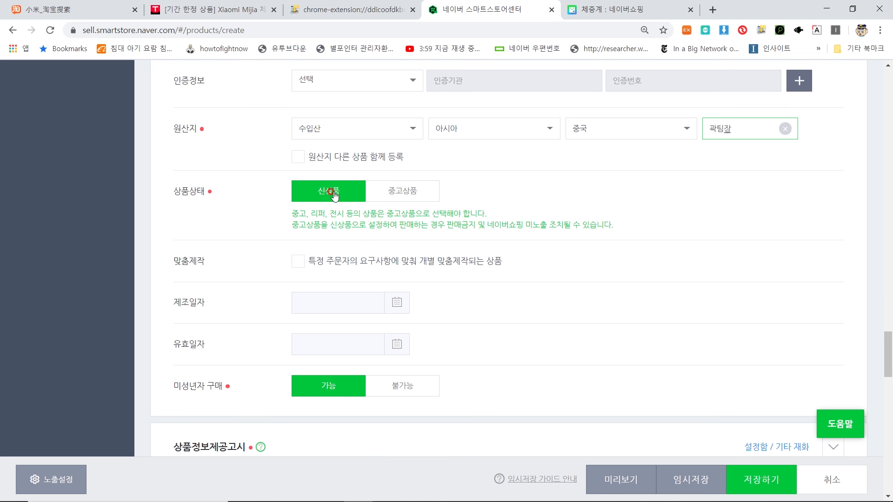
scroll(349, 247, "down", 1)
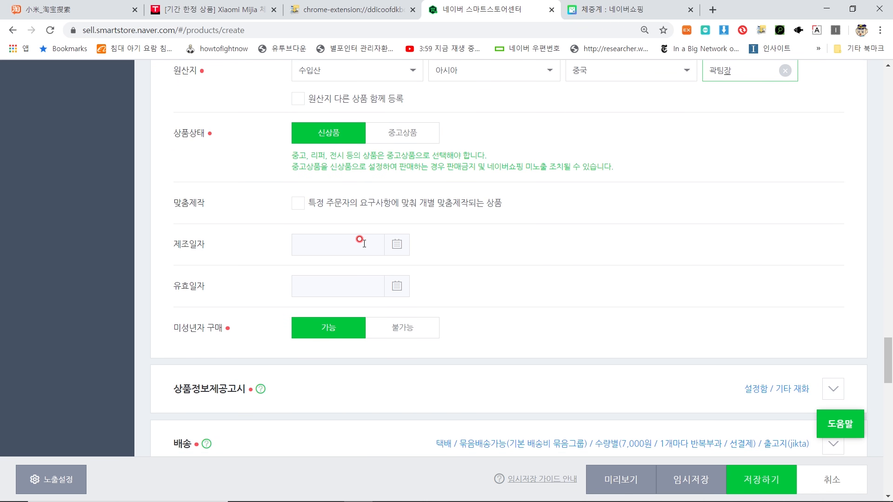
Step: Set the manufacture date to 2020.02.04 and the expiry date to 2033.03.18
left_click(398, 245)
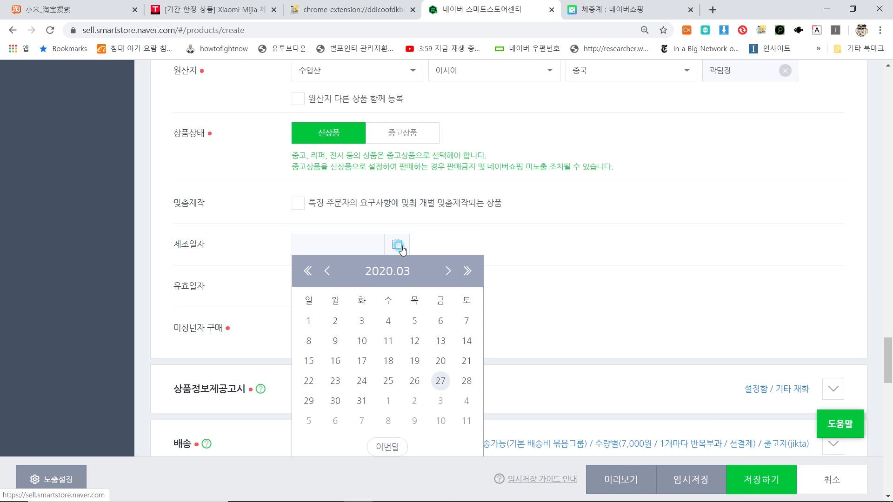
left_click(337, 274)
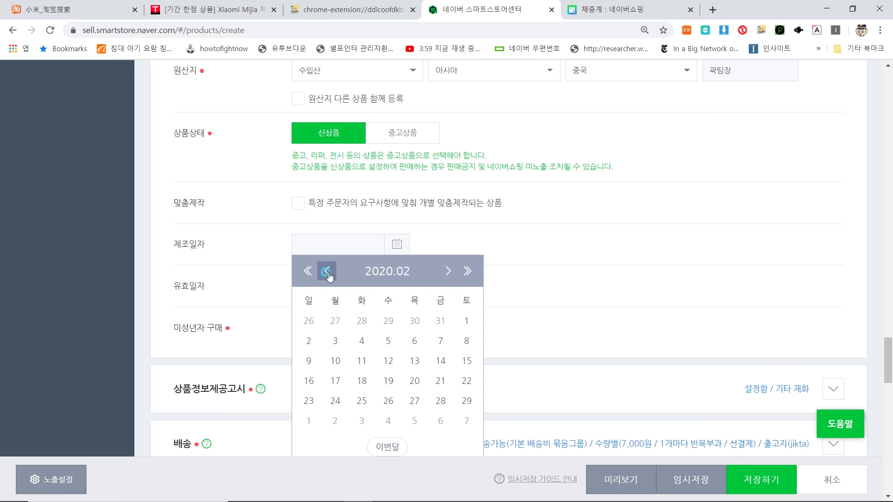
left_click(362, 341)
left_click(393, 289)
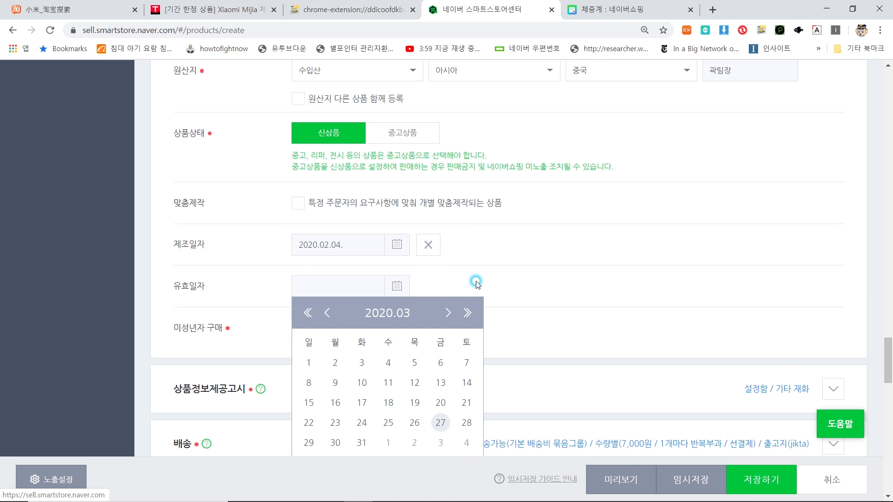
left_click(468, 313)
left_click(468, 313)
left_click(468, 313)
left_click(468, 313)
left_click(468, 313)
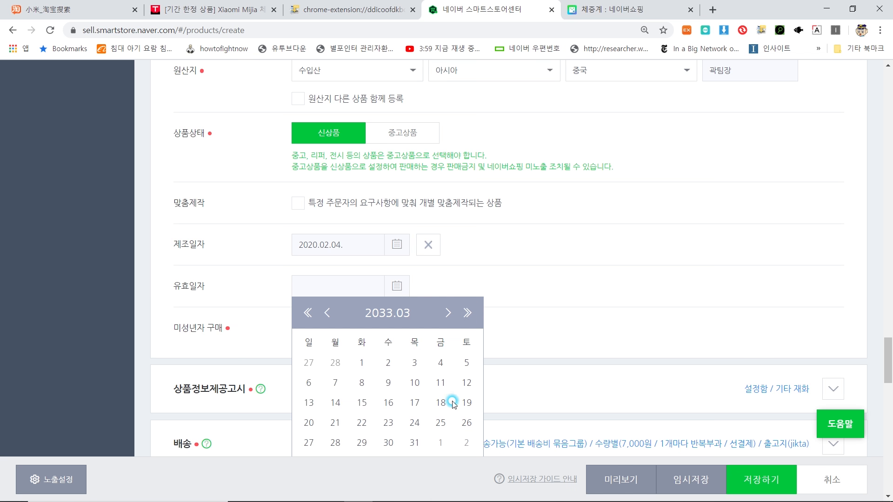
left_click(445, 403)
scroll(456, 335, "down", 4)
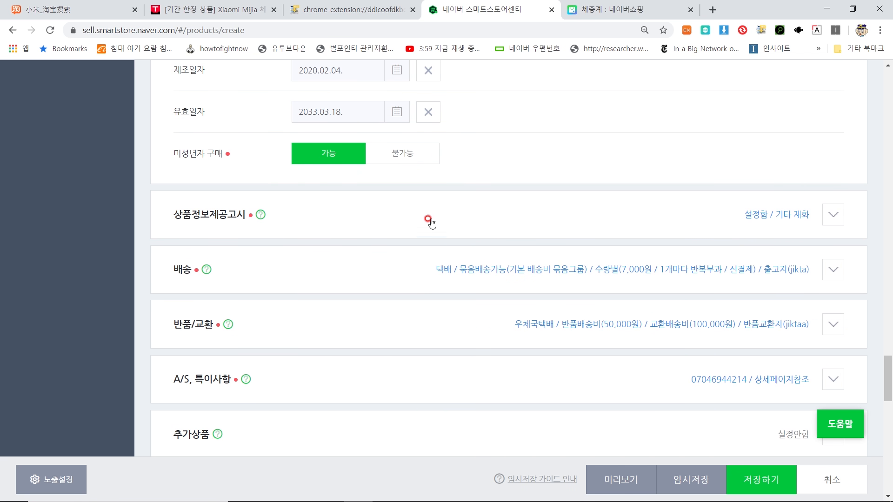
Step: Expand the product information disclosure and keep 기타 재화 as the product category
left_click(839, 222)
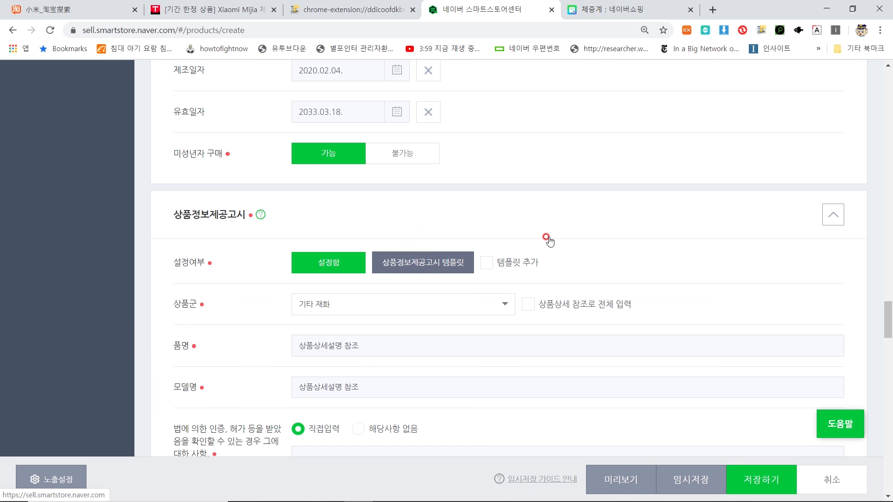
scroll(543, 237, "down", 4)
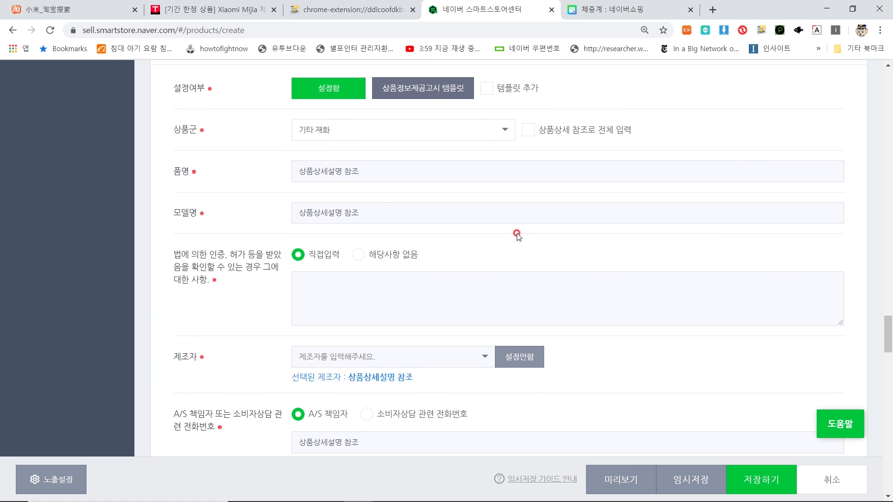
scroll(518, 235, "up", 1)
left_click(450, 183)
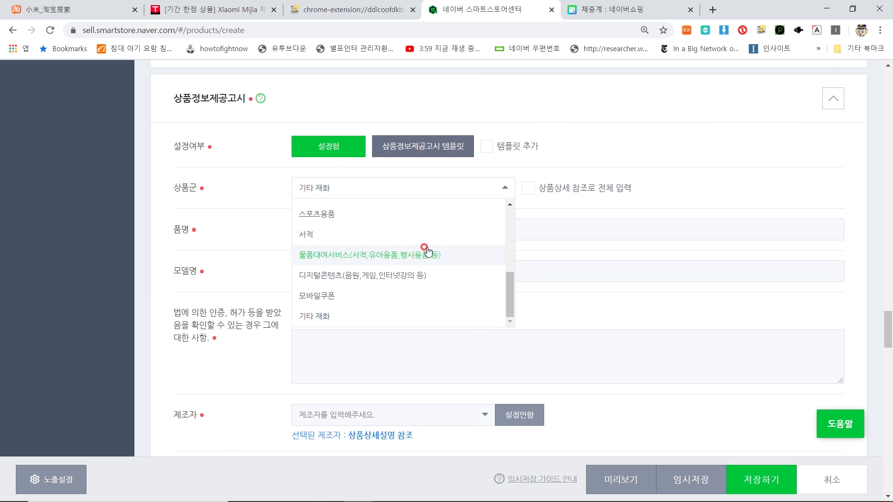
scroll(423, 250, "up", 3)
scroll(427, 255, "up", 3)
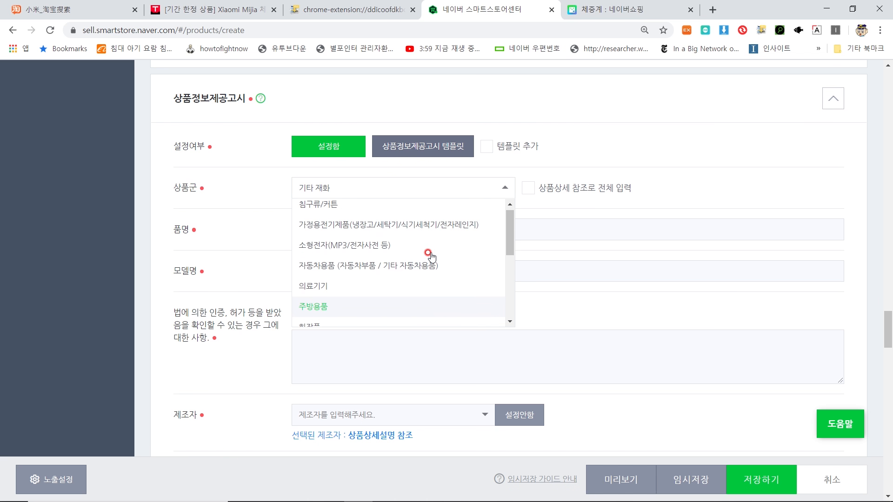
scroll(419, 258, "down", 5)
left_click(413, 209)
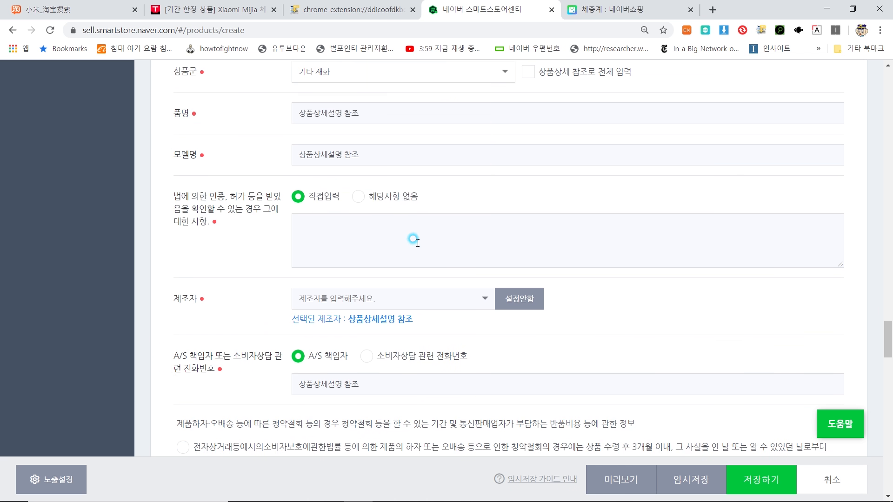
scroll(395, 261, "up", 3)
Step: Paste the product name into both the item name and model name fields
left_click(383, 284)
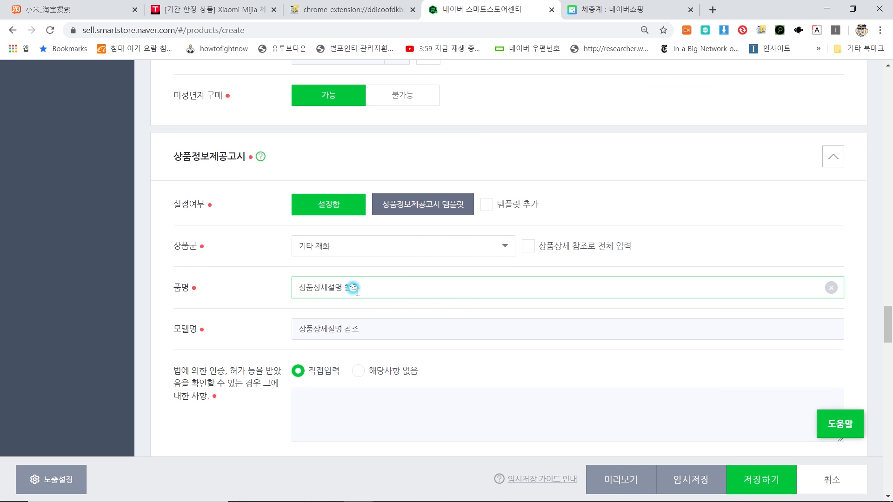
left_click_drag(409, 281, 260, 310)
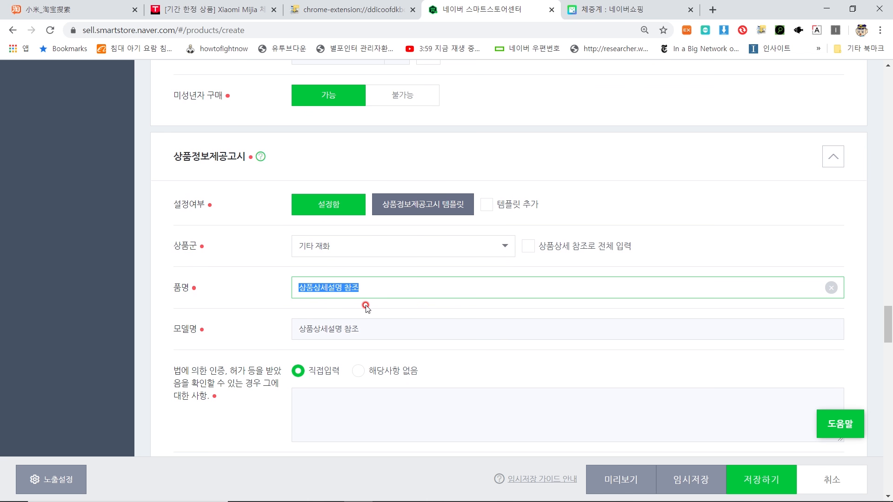
type("샤오미 디지털 전자 체중계 체지방 인바디 측정기")
left_click(377, 325)
left_click_drag(375, 326, 247, 336)
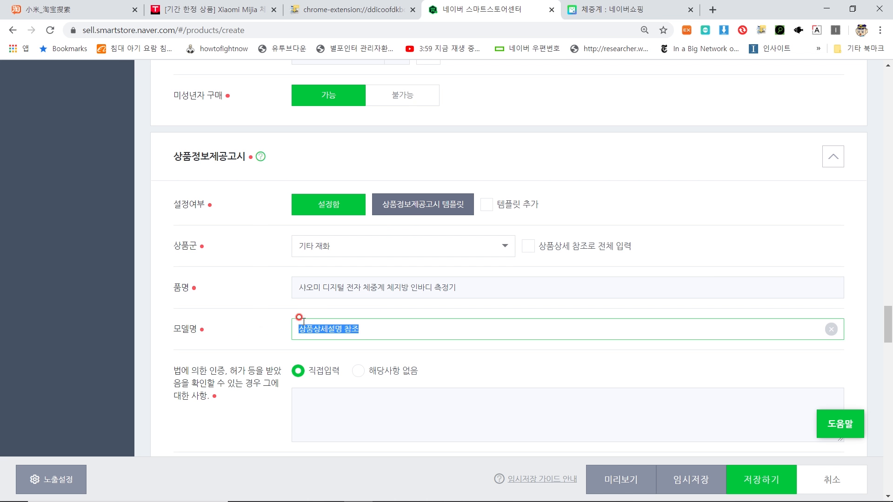
type("샤오미 디지털 전자 체중계 체지방 인바디 측정기")
scroll(307, 310, "down", 2)
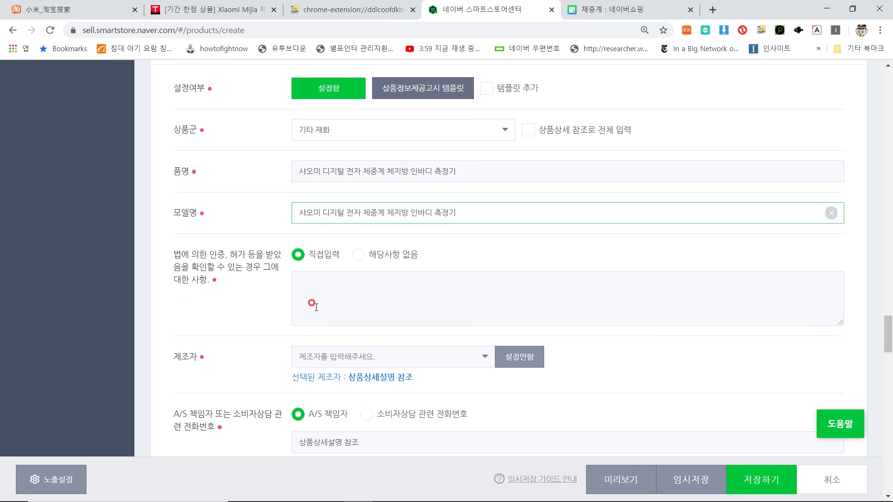
Step: Mark legal certification not applicable, choose 샤오미 as manufacturer, and click into the A/S contact
left_click(367, 256)
scroll(367, 256, "down", 2)
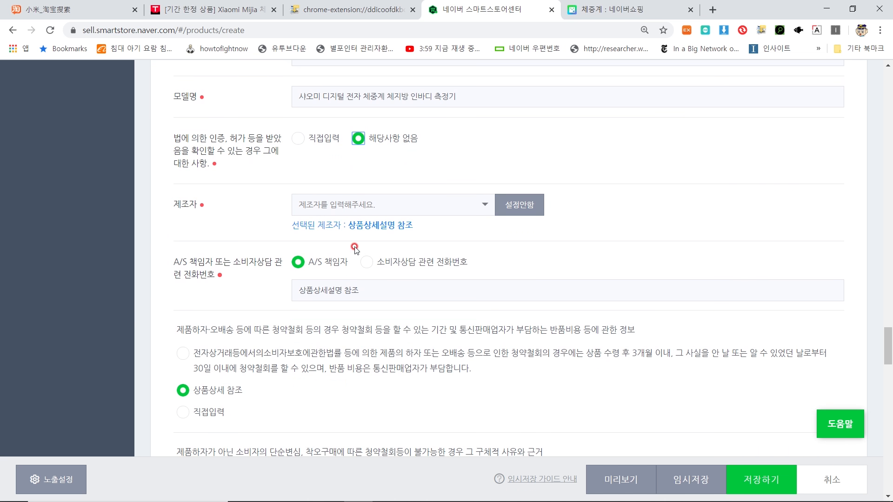
left_click(376, 203)
type("ㅅㅑ오미")
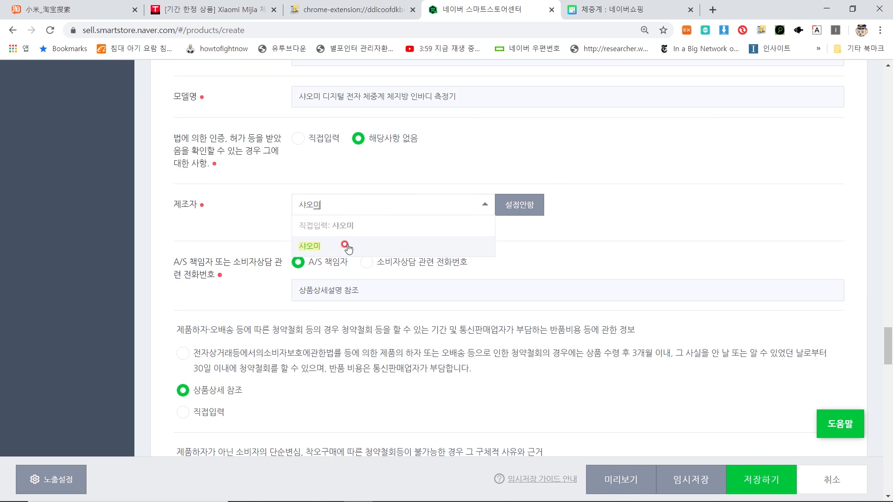
left_click(346, 246)
left_click(466, 198)
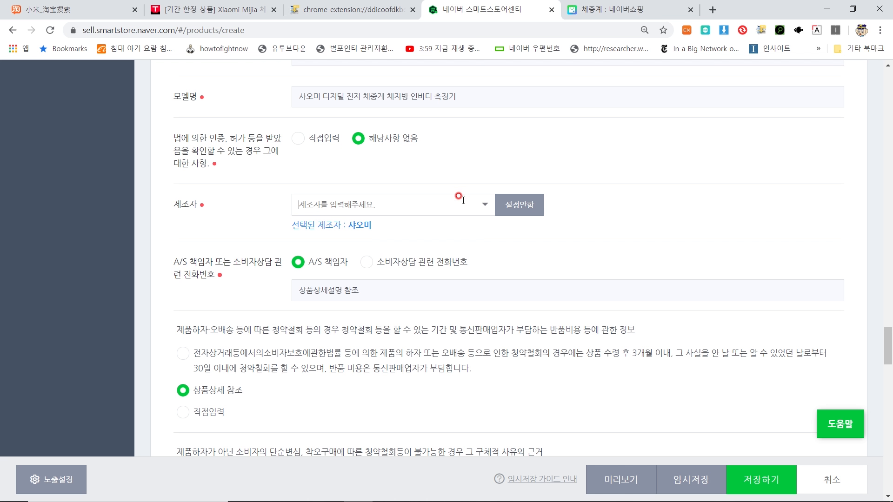
scroll(337, 250, "down", 3)
left_click(348, 175)
Step: Replace the A/S contact text with the team leader's A/S 책임자 entry
key("ctrl+a")
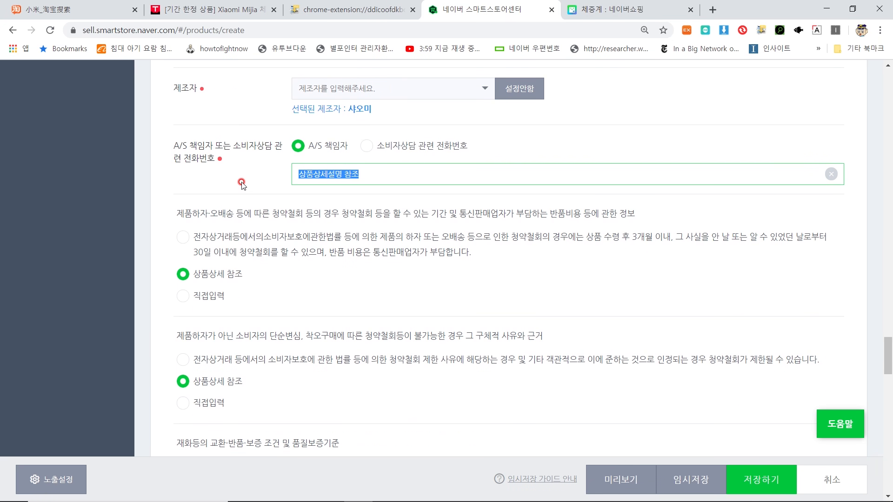
key("BackSpace")
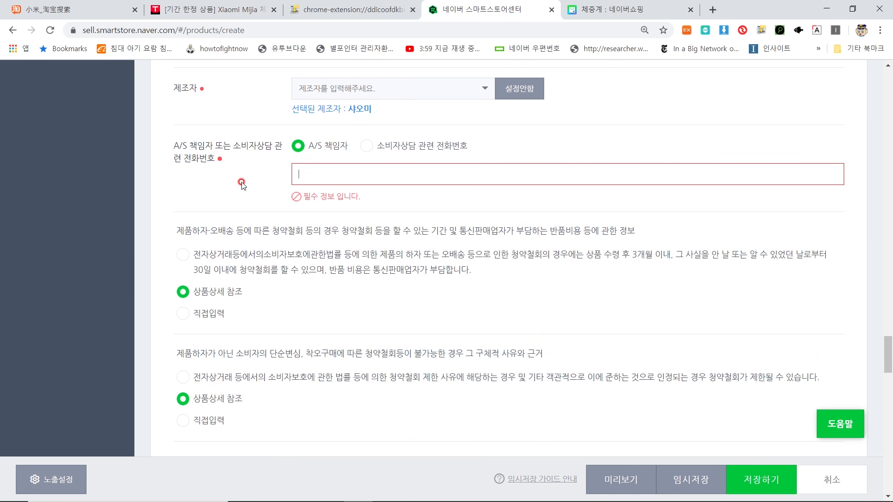
type("곽팀ㅈ")
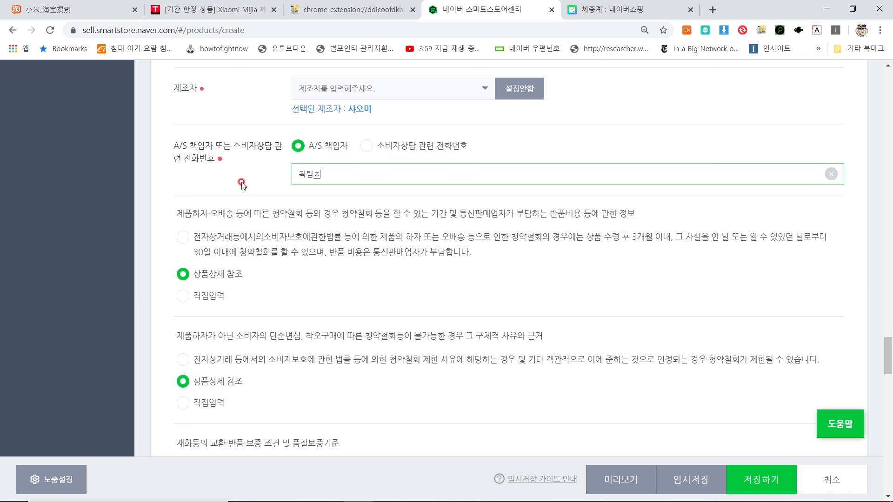
type("의 A/S 책이")
type("ㅁ자")
Step: Choose the standard statements for defect withdrawals, refund procedure and complaint handling
scroll(375, 132, "down", 6)
left_click_drag(241, 182, 465, 187)
scroll(431, 202, "up", 5)
left_click(448, 177)
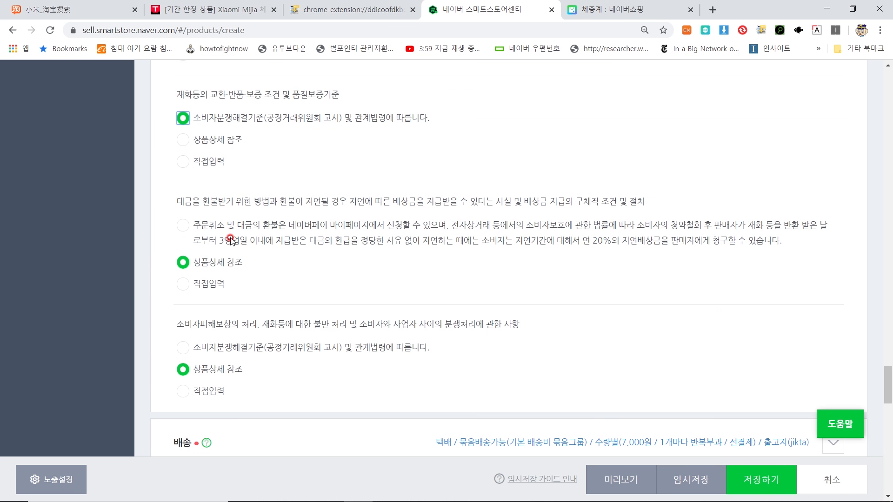
left_click(230, 239)
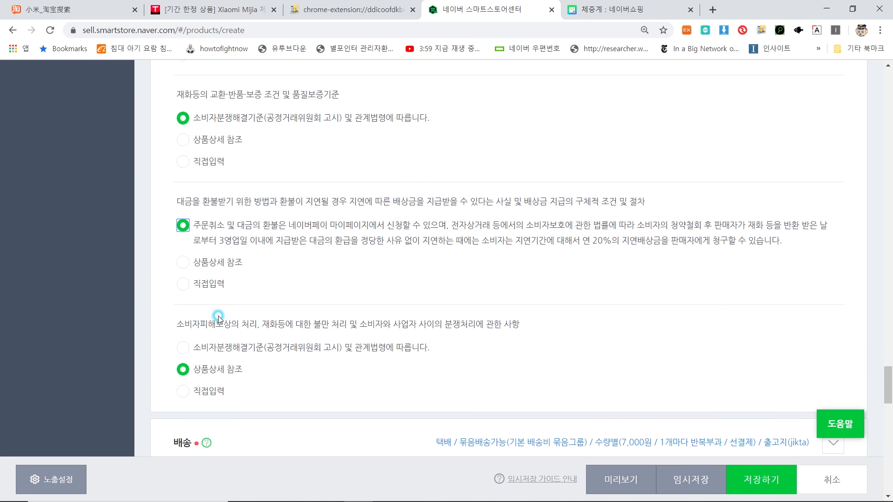
left_click(219, 349)
scroll(325, 279, "up", 3)
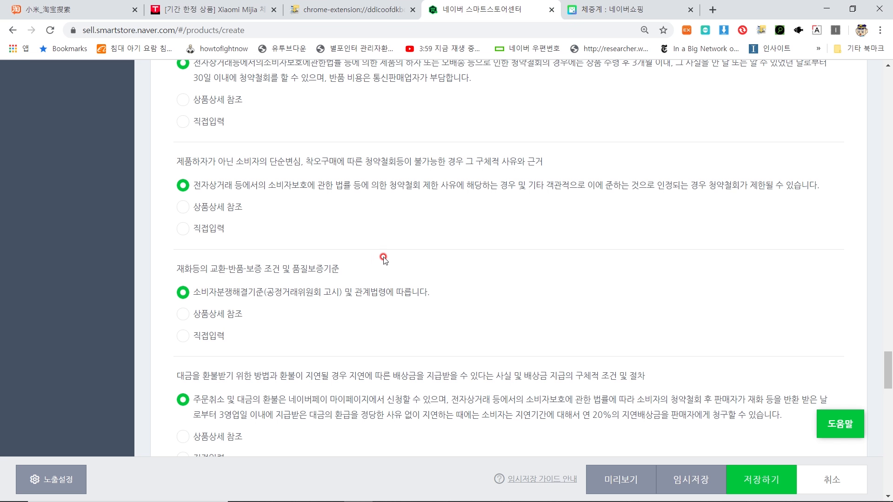
scroll(386, 255, "down", 5)
scroll(387, 251, "down", 3)
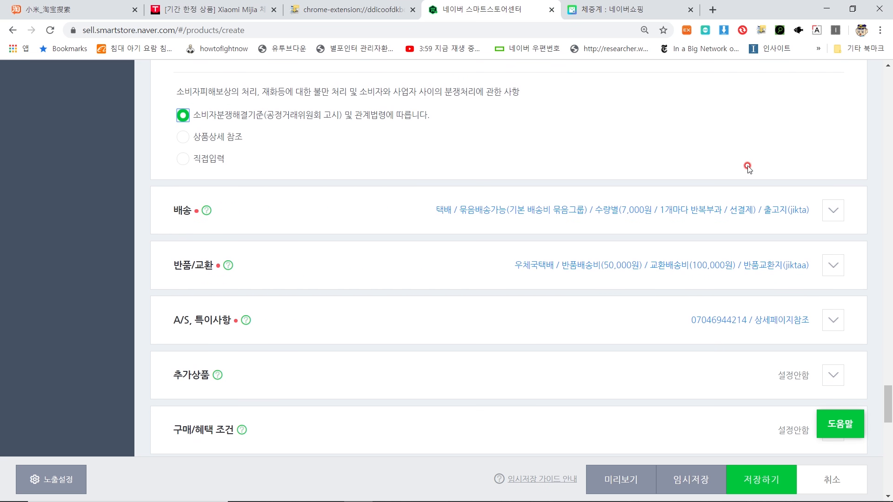
Step: Keep parcel courier and standard delivery in the delivery settings
left_click(827, 210)
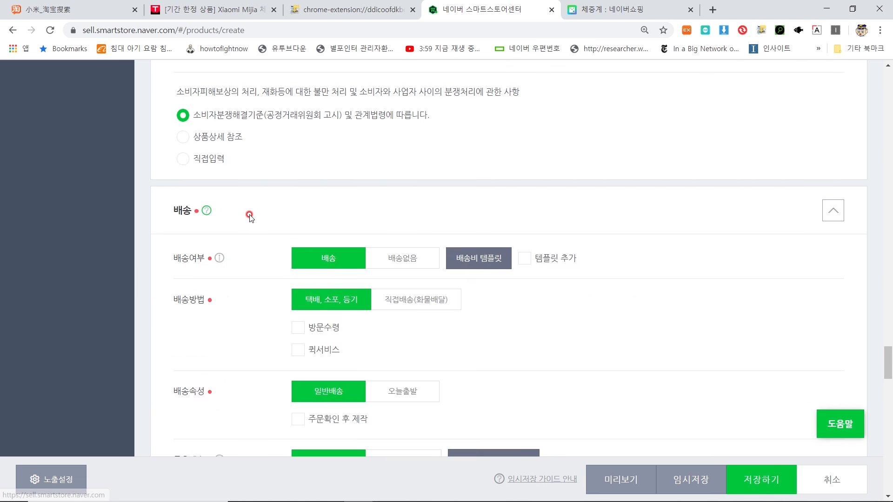
scroll(254, 210, "down", 3)
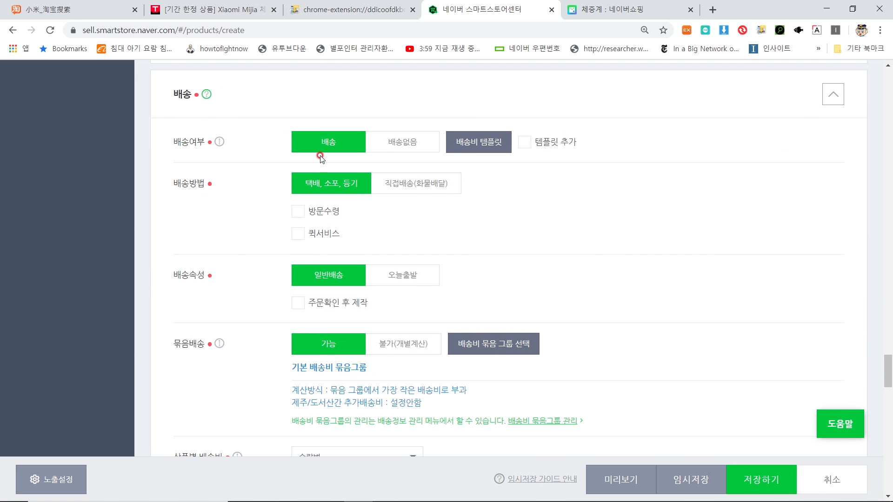
left_click(321, 184)
scroll(307, 176, "down", 3)
left_click(293, 161)
scroll(326, 167, "down", 1)
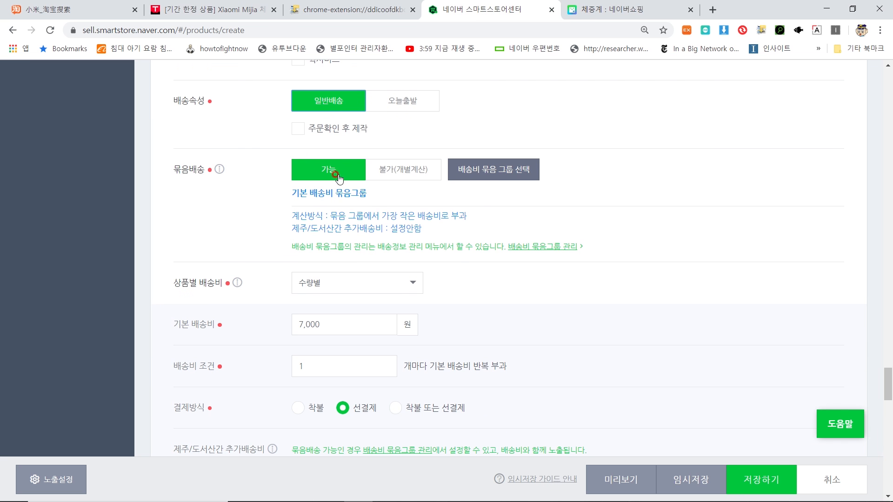
Step: Make bundled shipping unavailable and set a flat paid shipping fee of 7000 won
left_click(396, 176)
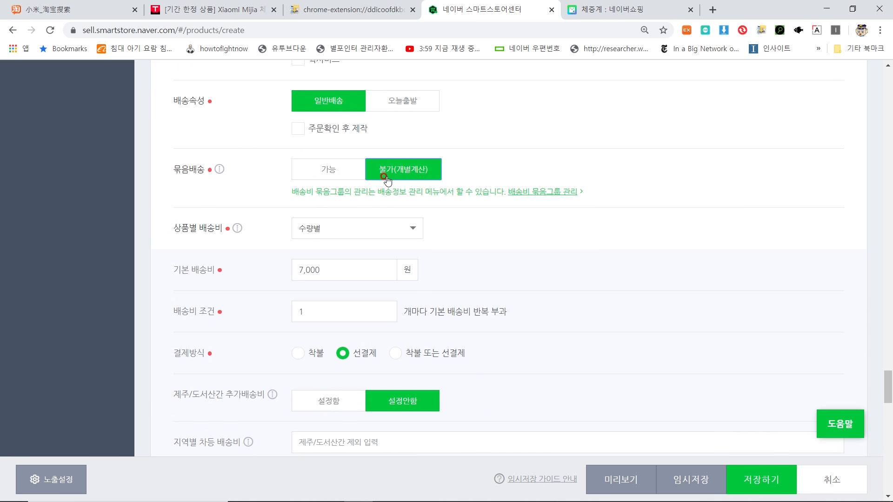
left_click(372, 229)
left_click(334, 227)
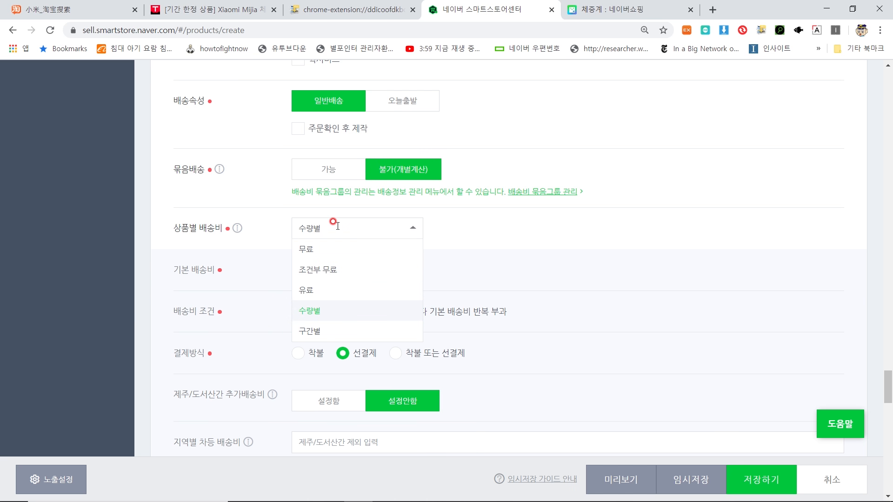
left_click(338, 283)
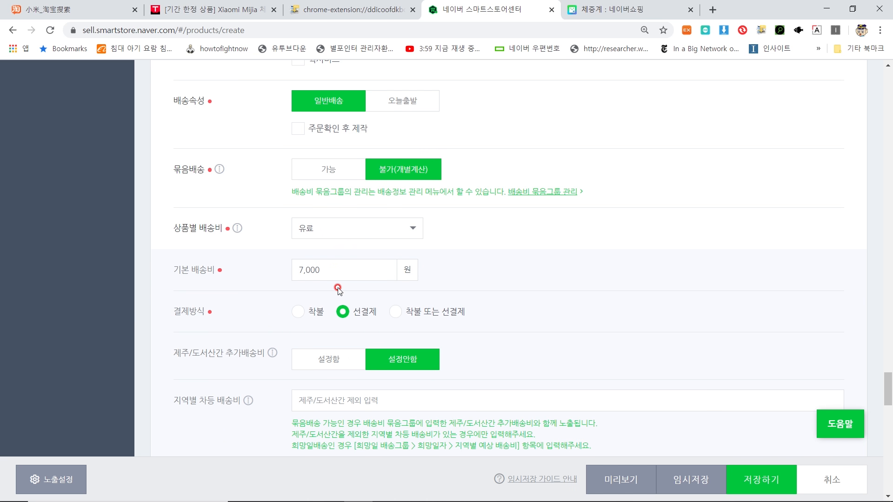
left_click(347, 270)
left_click_drag(345, 270, 289, 272)
left_click(418, 274)
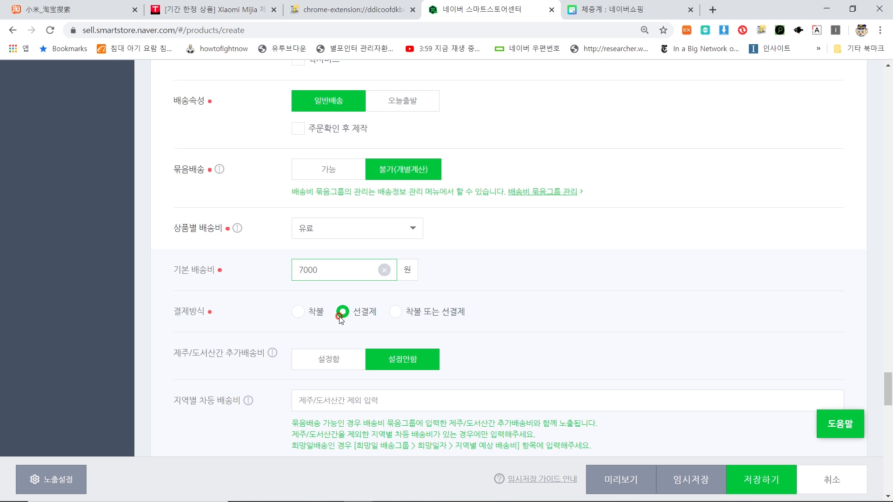
scroll(341, 320, "down", 1)
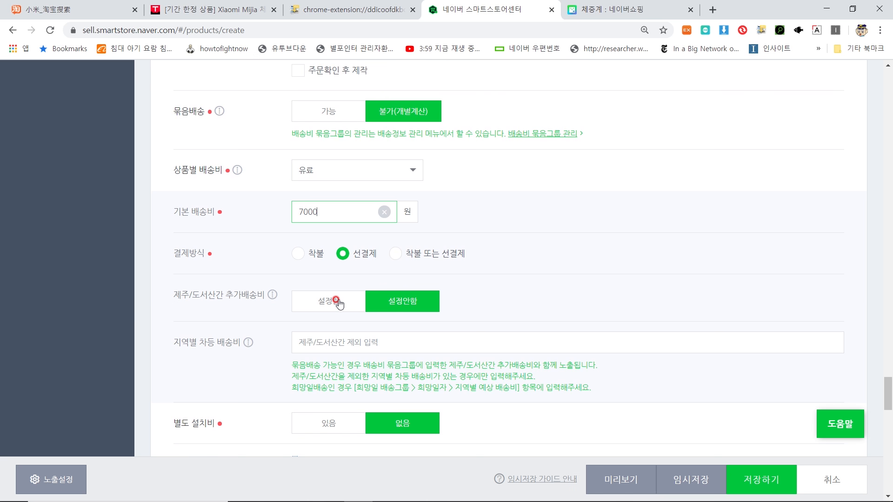
scroll(341, 302, "down", 1)
Step: Enable the Jeju and remote-island extra delivery fee at 5000 won
left_click(331, 251)
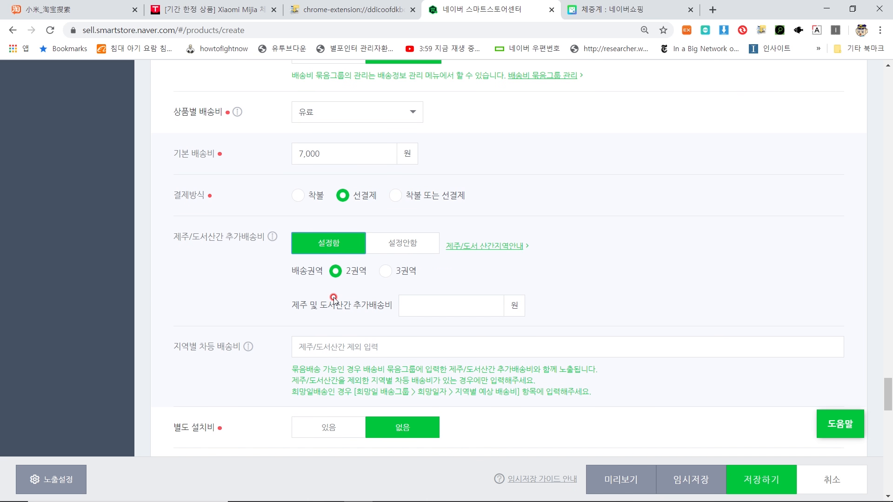
left_click(420, 298)
left_click(507, 301)
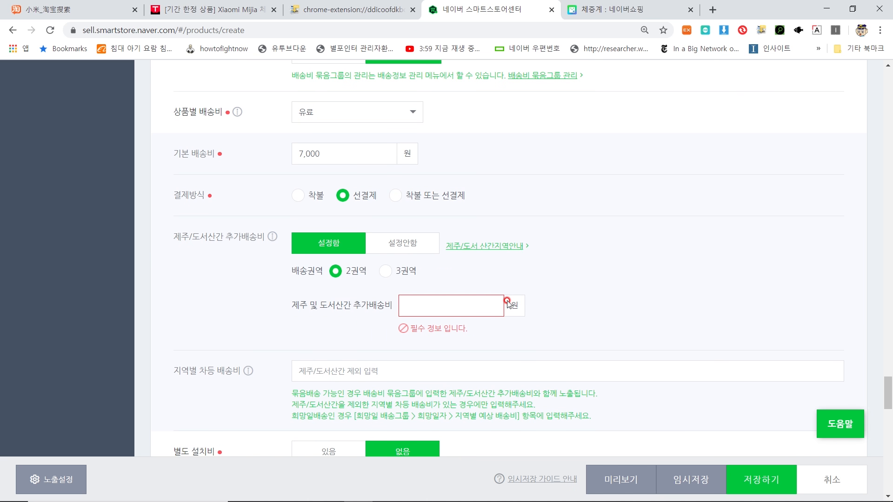
type("5000")
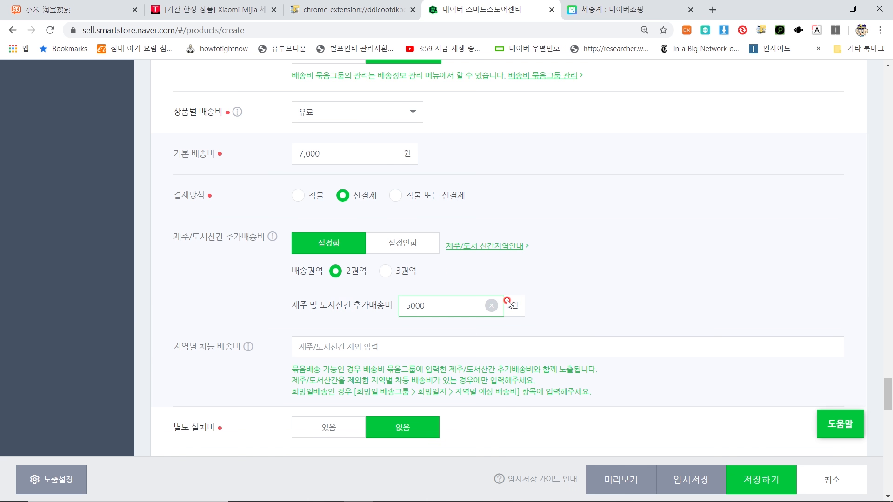
scroll(474, 236, "down", 3)
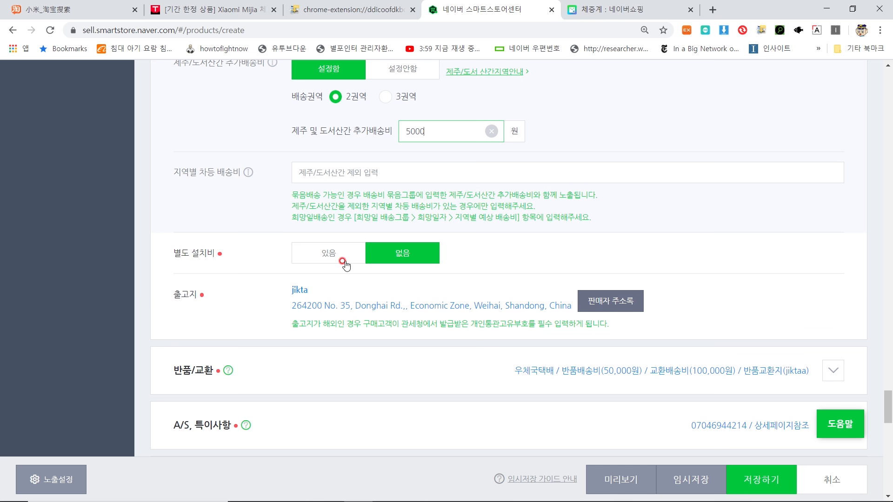
scroll(367, 256, "down", 3)
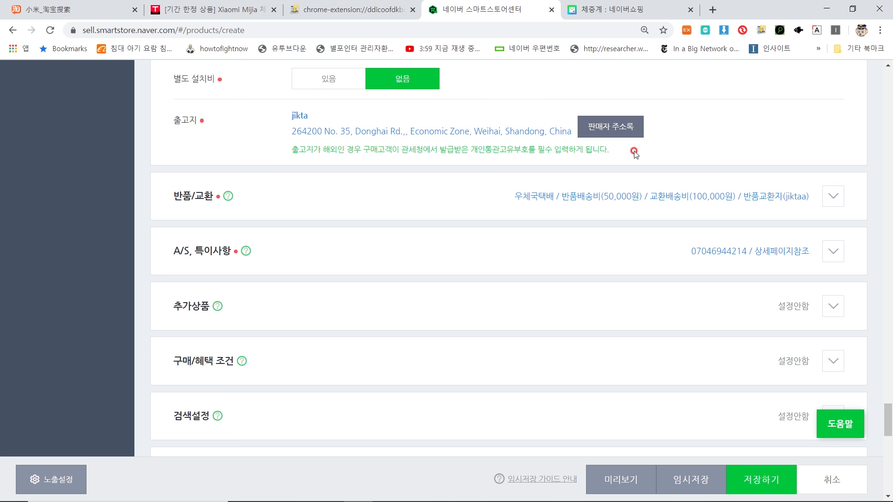
Step: Expand the return and exchange settings to review the fees
left_click(825, 195)
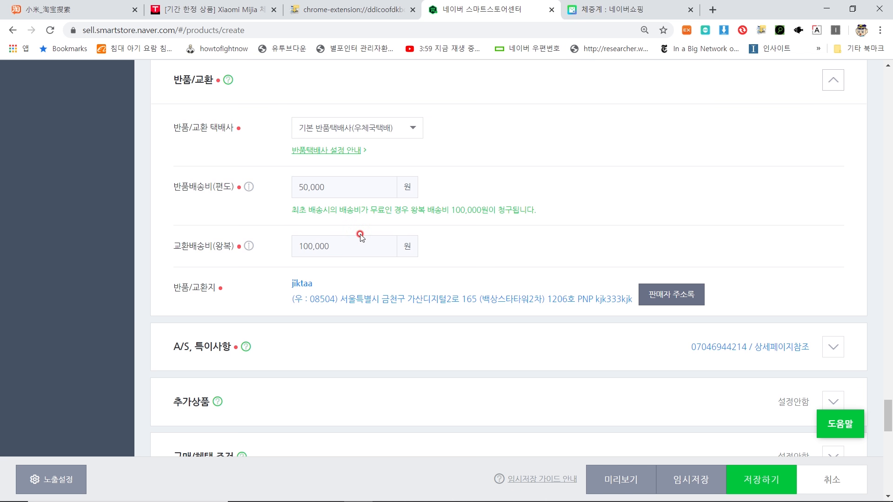
scroll(353, 227, "down", 2)
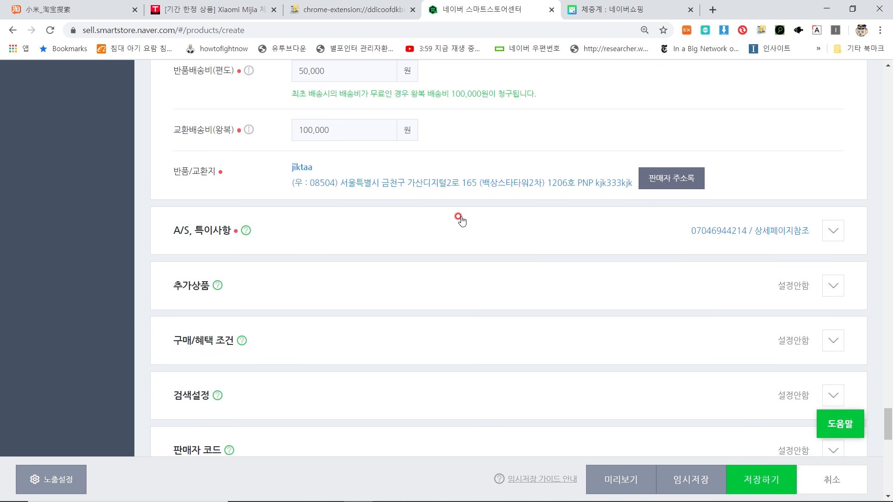
scroll(530, 197, "down", 2)
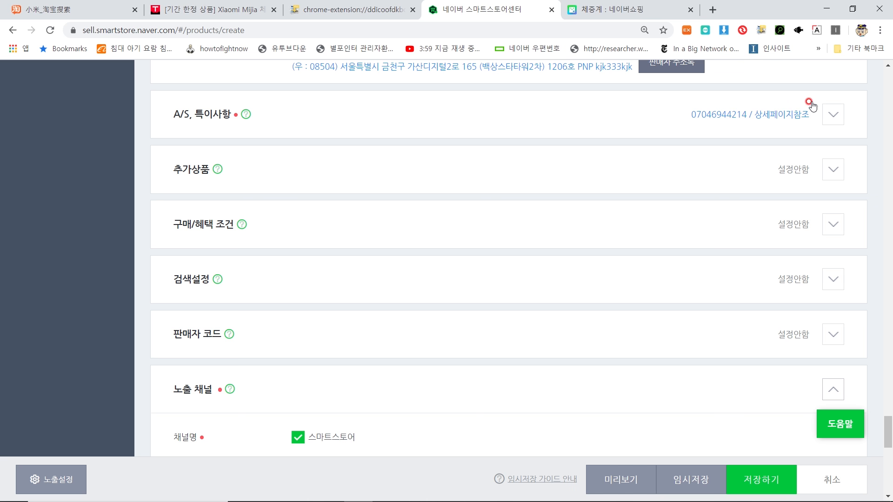
Step: Overwrite the A/S phone number with the new contact number
left_click(833, 114)
scroll(516, 167, "down", 1)
left_click_drag(442, 104, 248, 112)
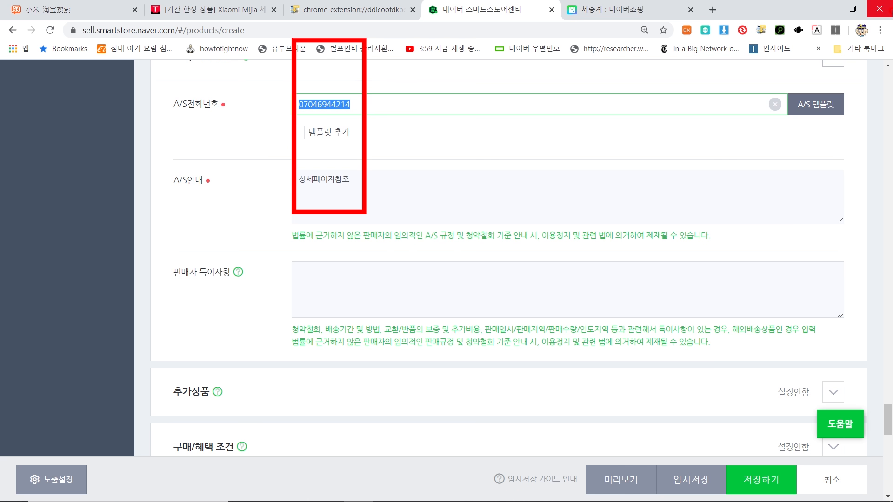
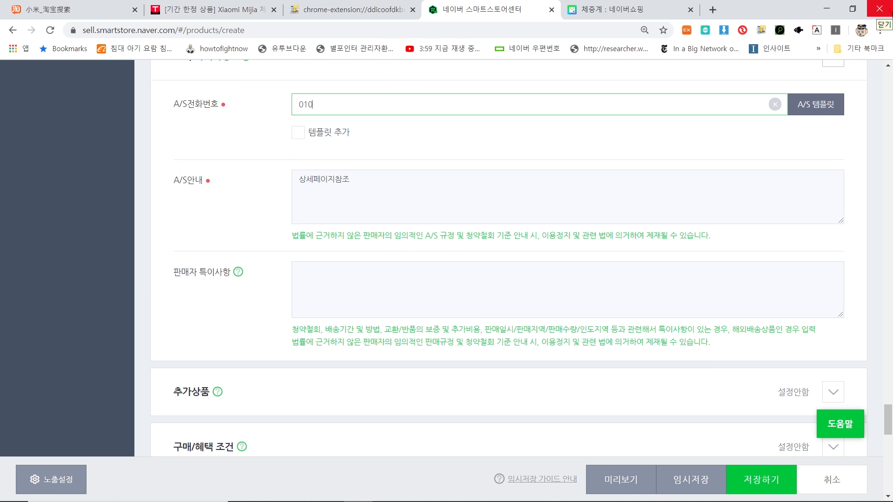
Step: Replace the A/S guide with the overseas purchase-agency no-A/S, initial-defect exchange/return notice
double_click(297, 180)
key("BackSpace")
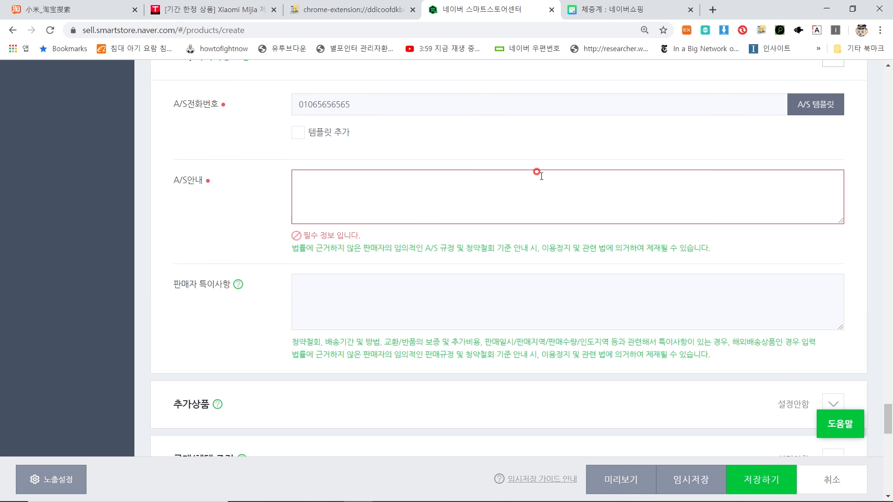
type("직구")
key("BackSpace")
key("BackSpace")
key("BackSpace")
type("해외구매대행 상품")
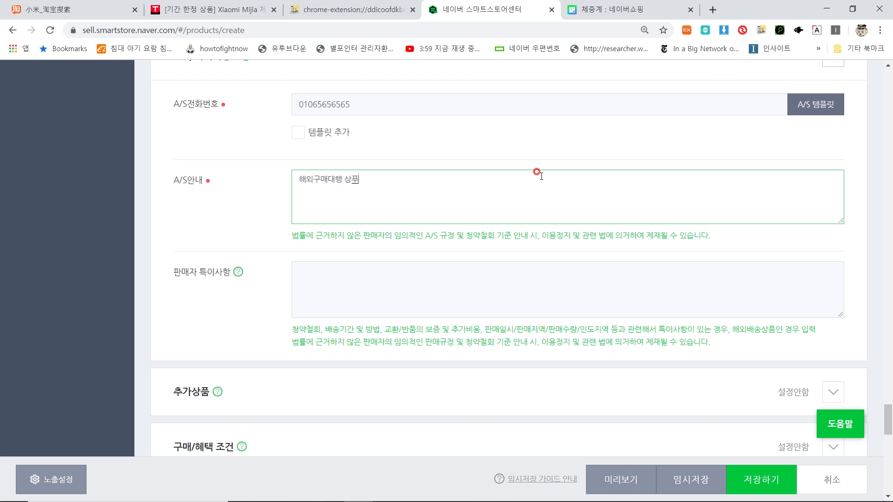
type("으로 A/S 불가하나")
type(" 초기불랴")
type(" 확인될경우")
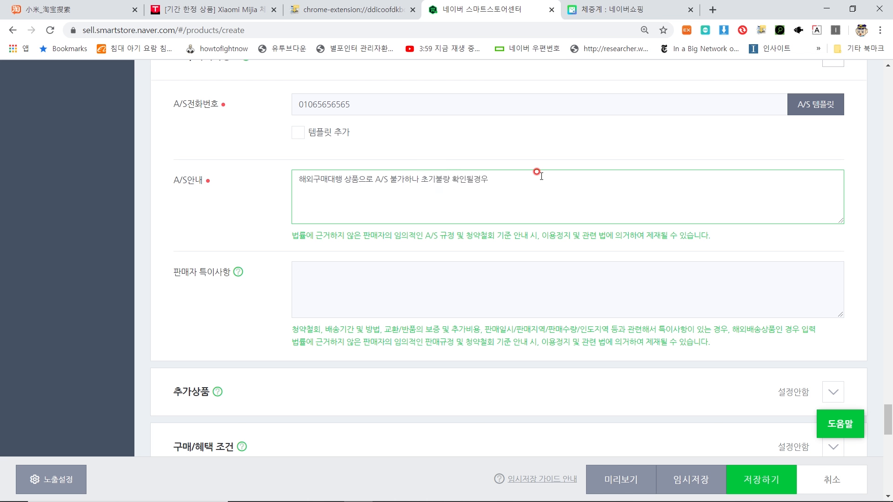
type(" 교환 미")
type("및 배")
type("품 해드립니다.")
scroll(488, 195, "down", 1)
left_click(471, 209)
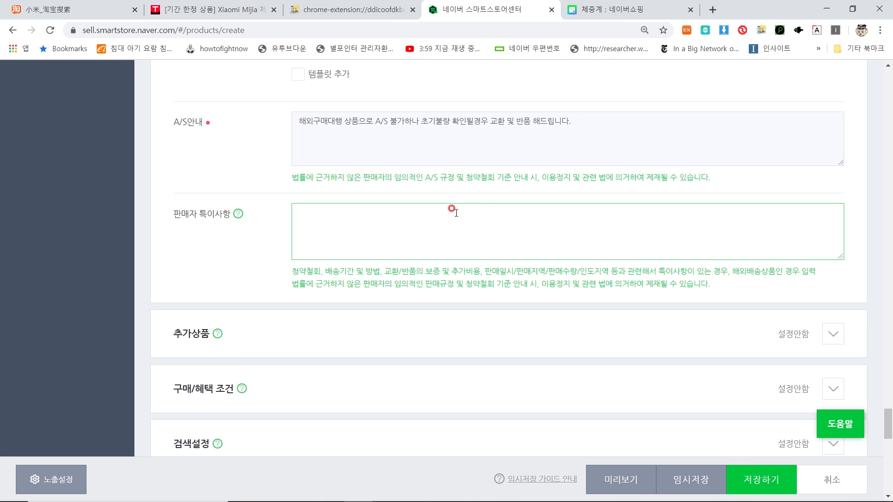
scroll(456, 213, "down", 3)
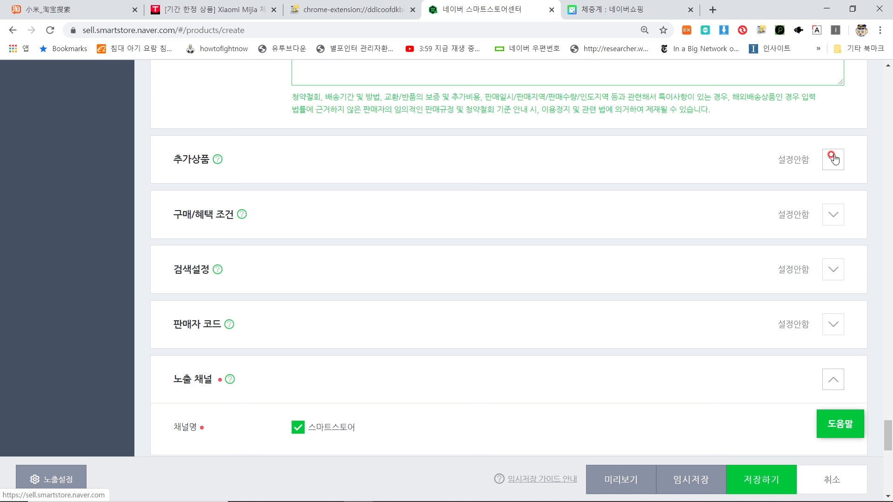
Step: Expand the purchase and benefit conditions, leaving the minimum purchase quantity unchanged
left_click(834, 161)
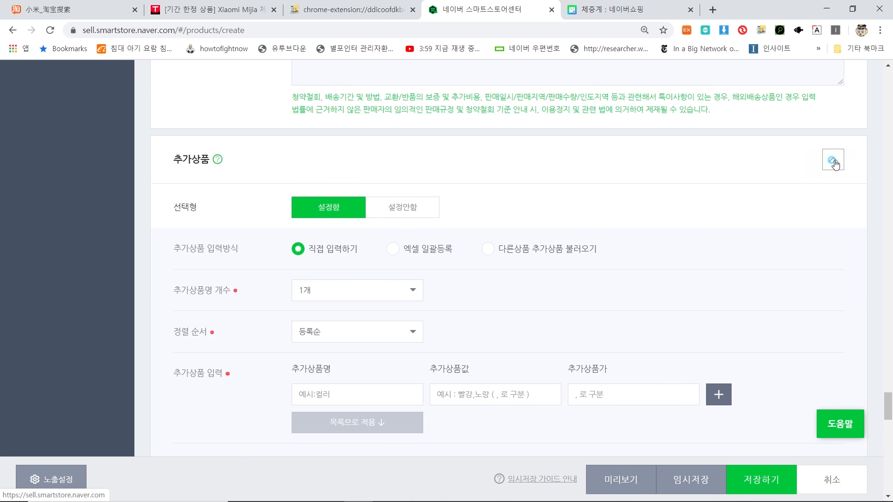
left_click(834, 164)
scroll(749, 219, "down", 2)
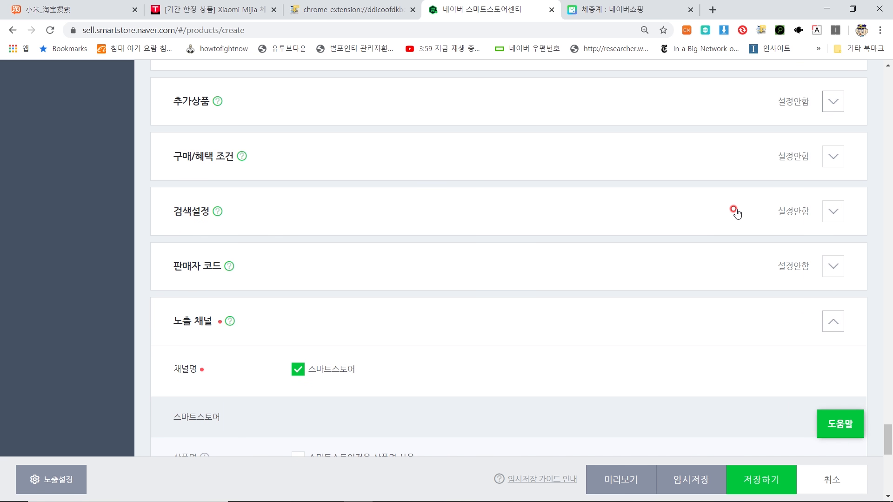
left_click(830, 158)
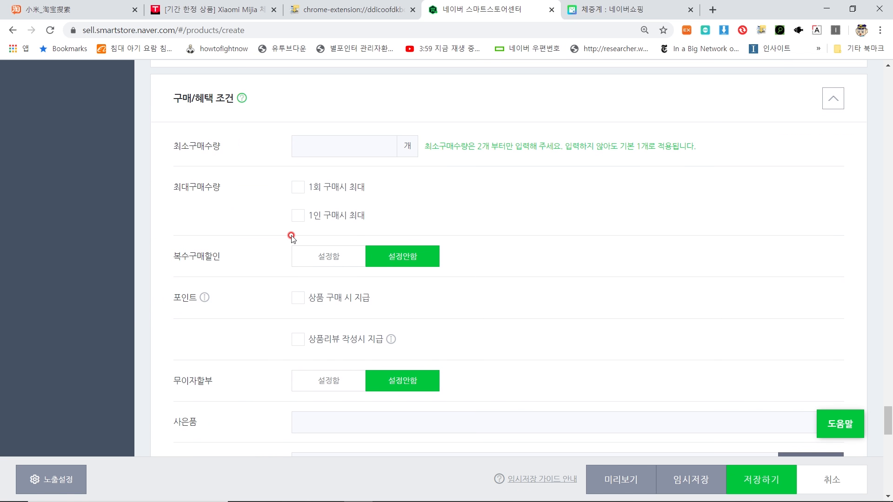
left_click(361, 151)
left_click_drag(490, 147, 673, 147)
left_click(701, 146)
scroll(291, 189, "down", 2)
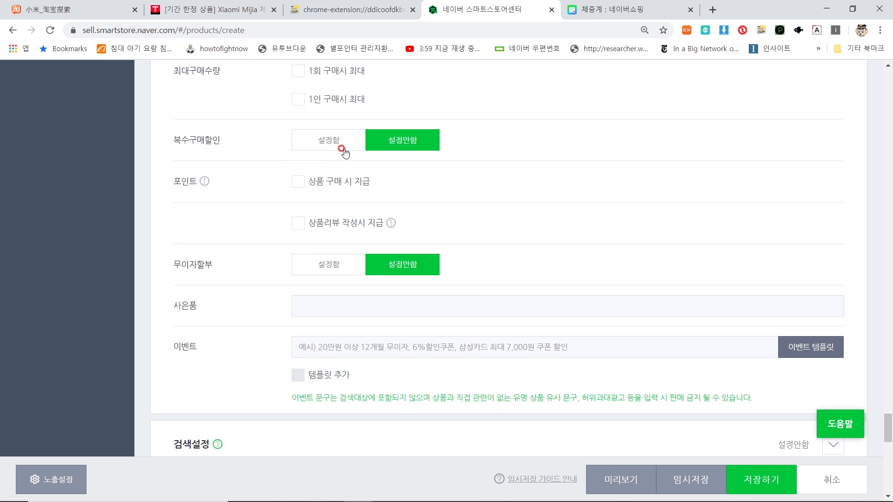
scroll(341, 150, "down", 1)
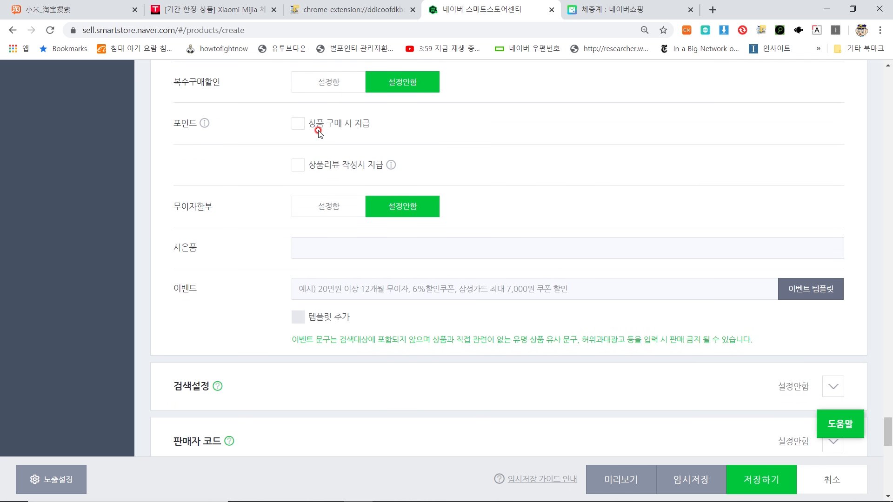
Step: Give 100 won in points for product purchases
left_click(299, 124)
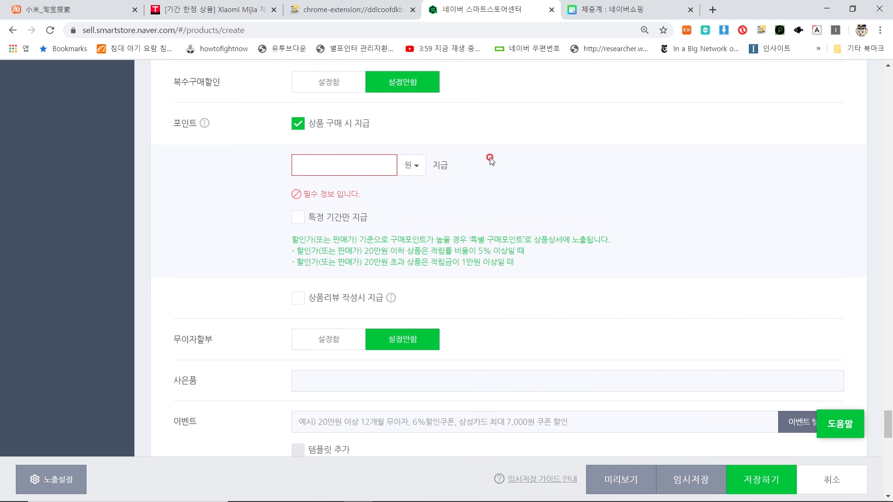
type("100")
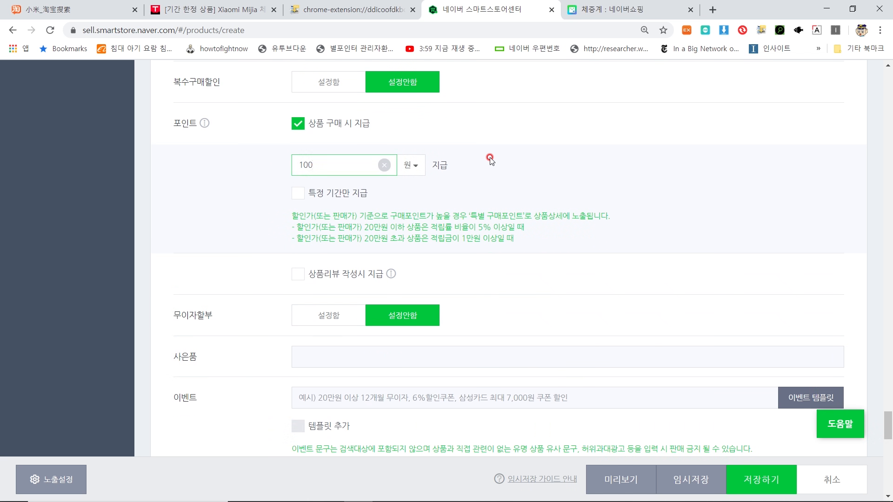
scroll(490, 158, "down", 1)
Step: Award review points of 100, 300, 100, 300 and 2000 won
left_click(319, 219)
scroll(318, 219, "down", 1)
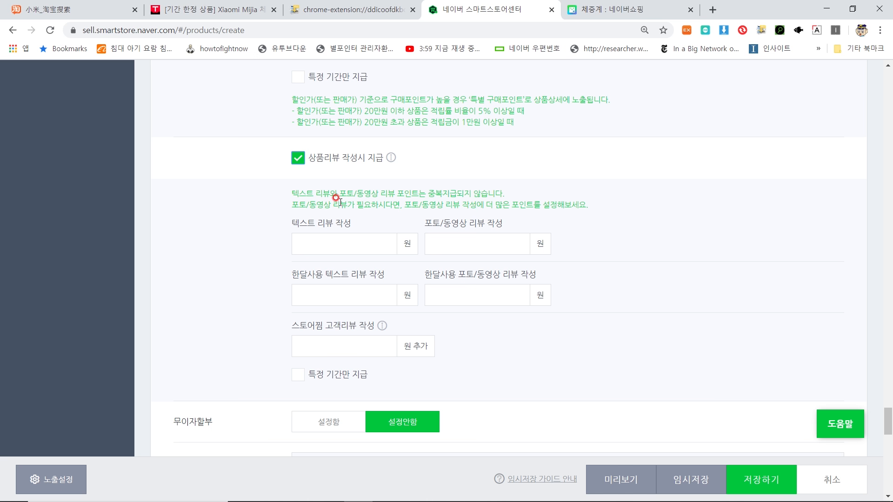
left_click(365, 238)
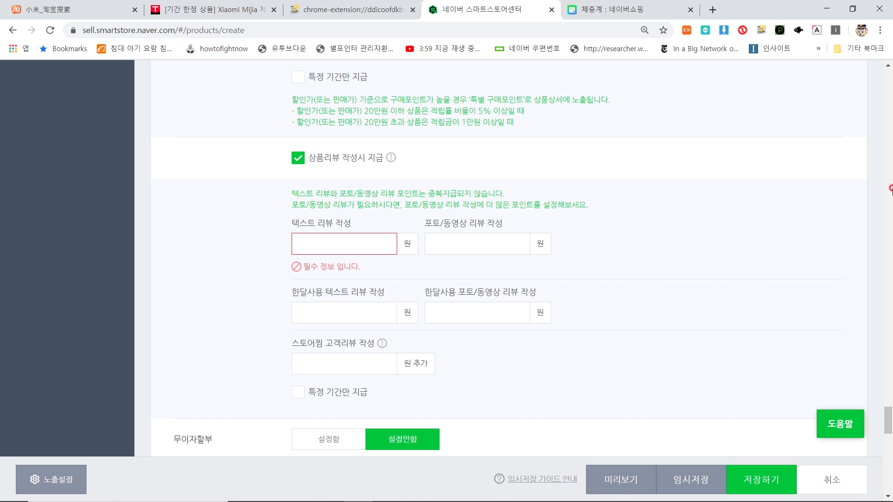
type("100")
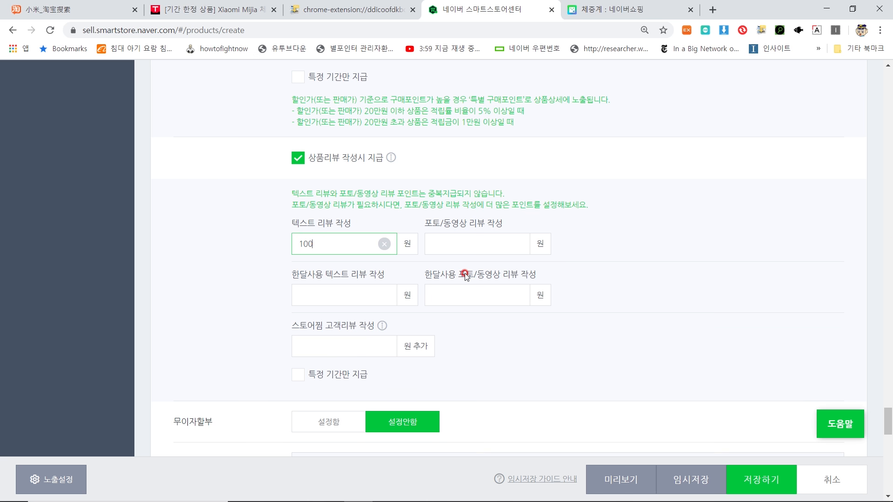
left_click(496, 245)
type("300")
left_click(358, 297)
type("100")
left_click(473, 290)
type("300")
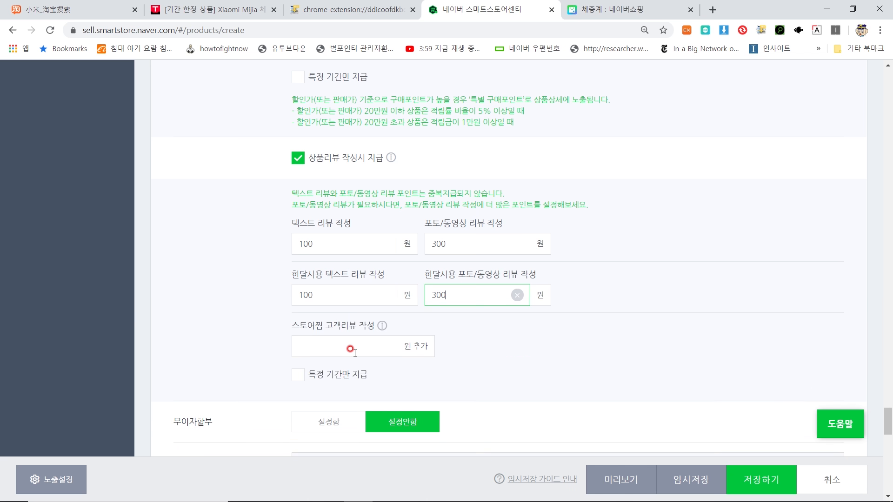
left_click(351, 350)
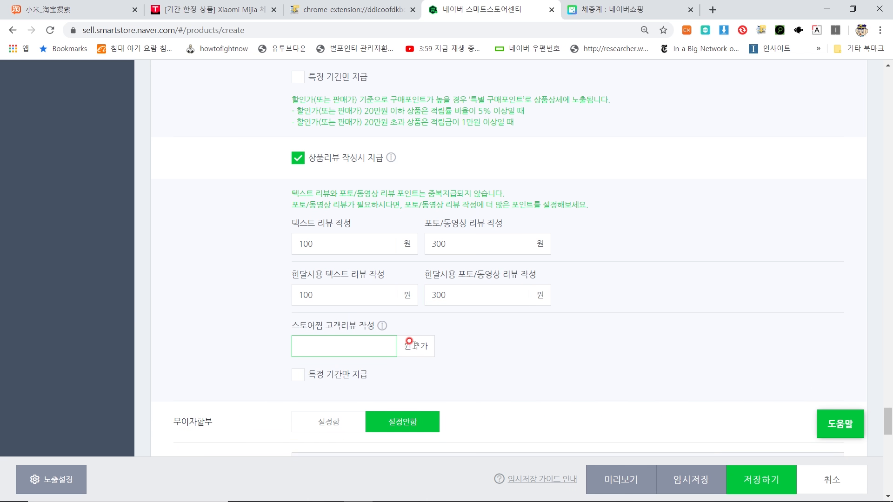
type("2000")
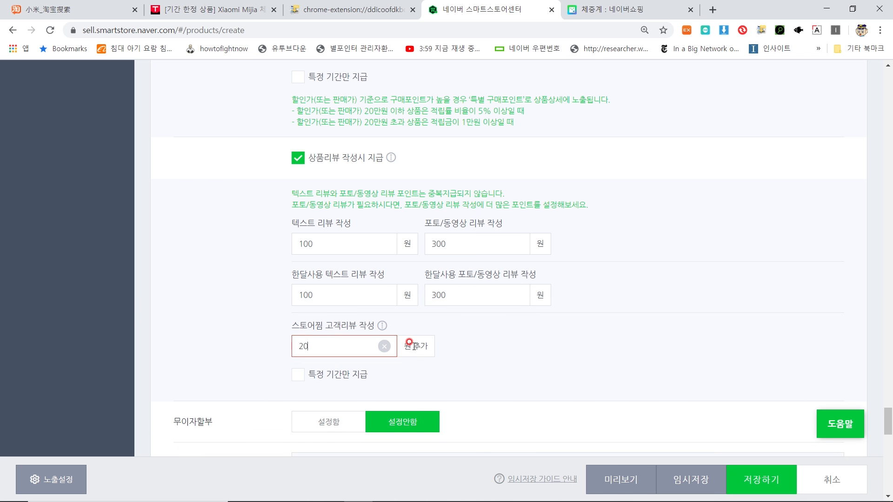
Step: Leave the free gift and event description fields as they are, then expand search settings
scroll(538, 309, "down", 5)
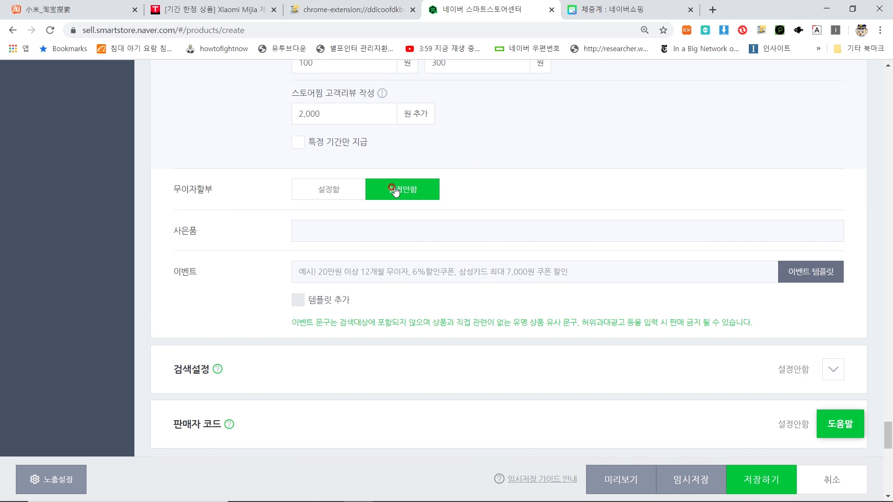
scroll(389, 189, "down", 1)
left_click(388, 168)
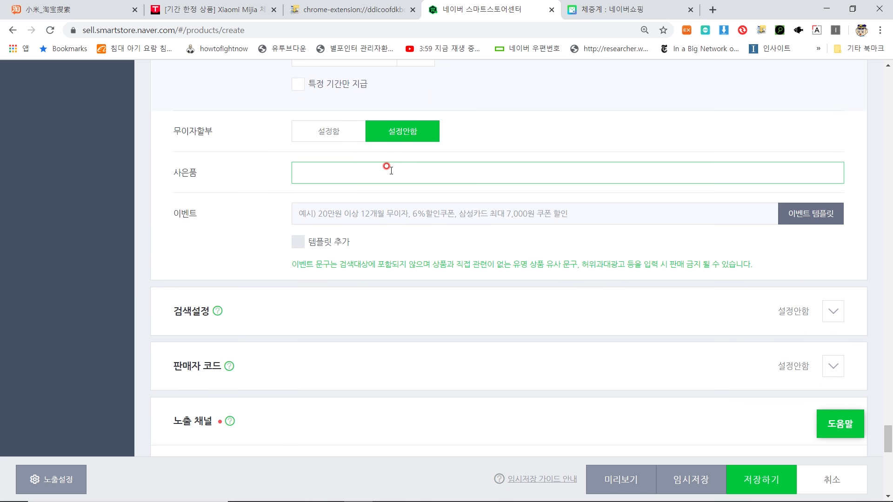
left_click(379, 205)
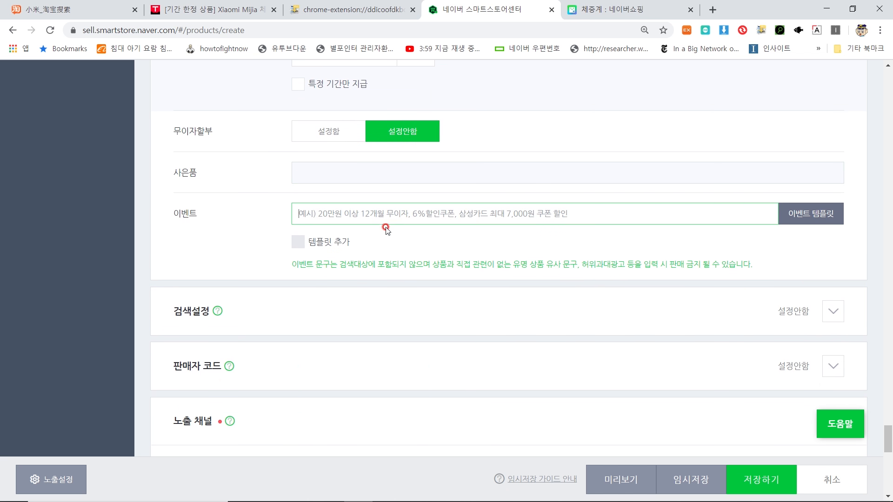
scroll(386, 226, "down", 2)
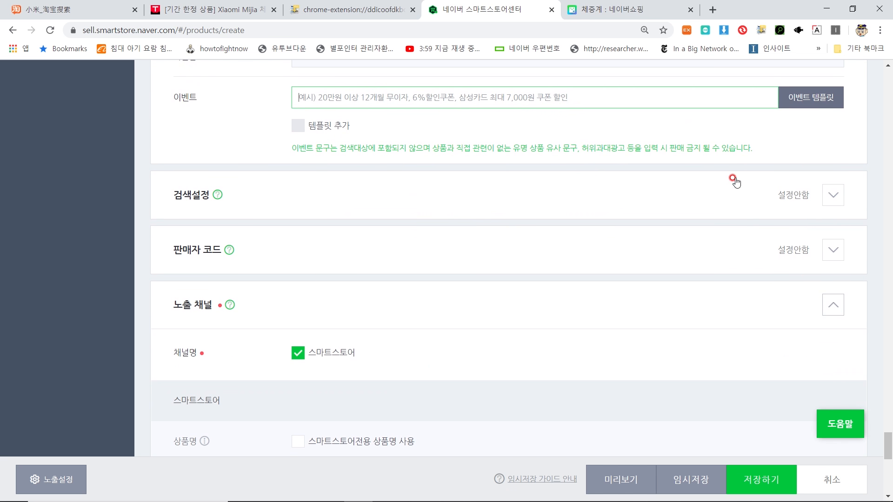
left_click(829, 197)
Step: Enter 체중계 as a direct search tag, add suggested tags such as 체중계건전지, and confirm they apply to search
scroll(539, 181, "down", 2)
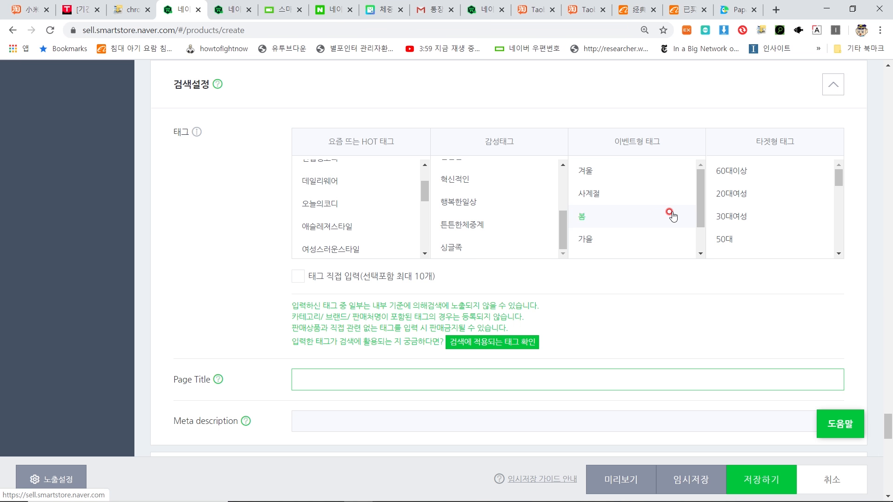
left_click(299, 278)
type("체중ㄱㅖ")
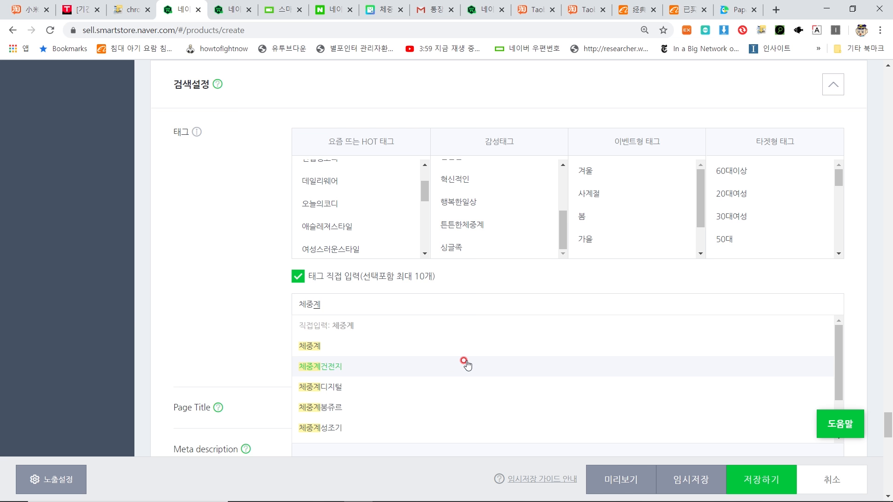
left_click(461, 358)
scroll(549, 263, "down", 2)
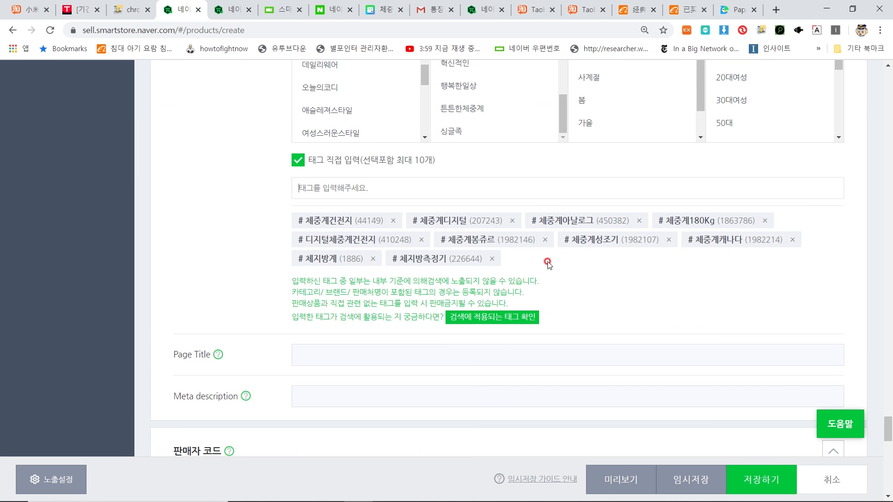
scroll(549, 260, "down", 1)
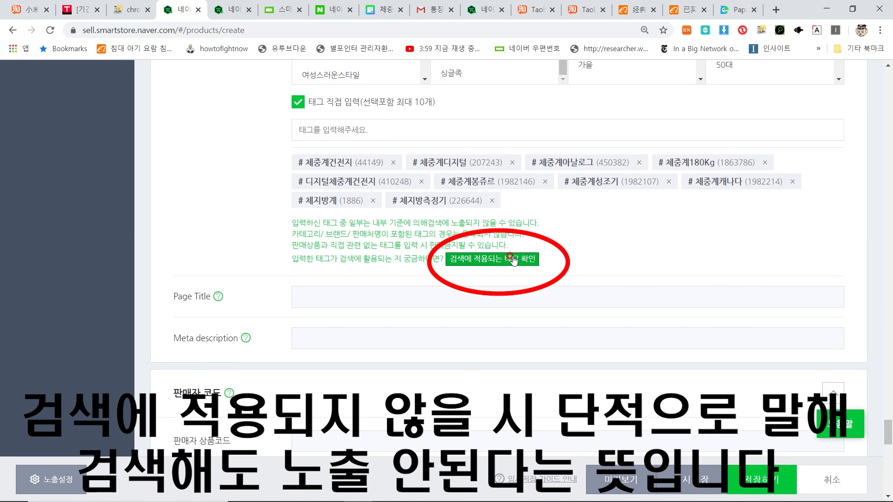
left_click(513, 260)
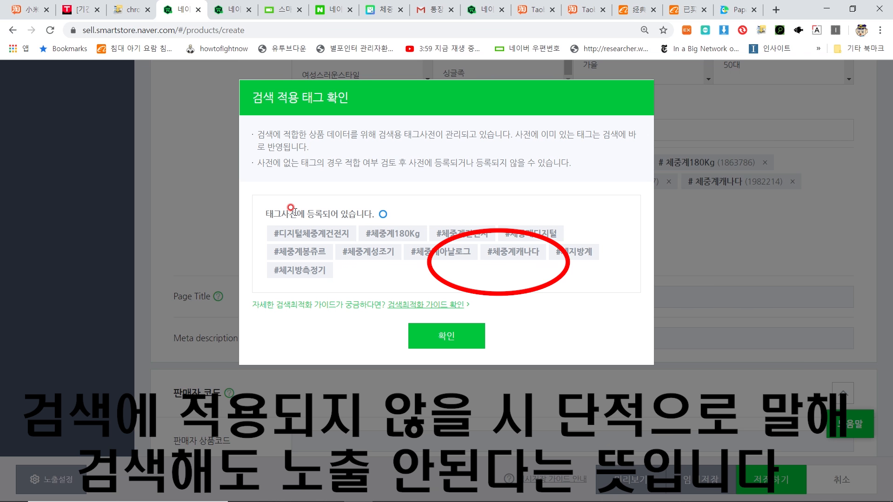
left_click(461, 338)
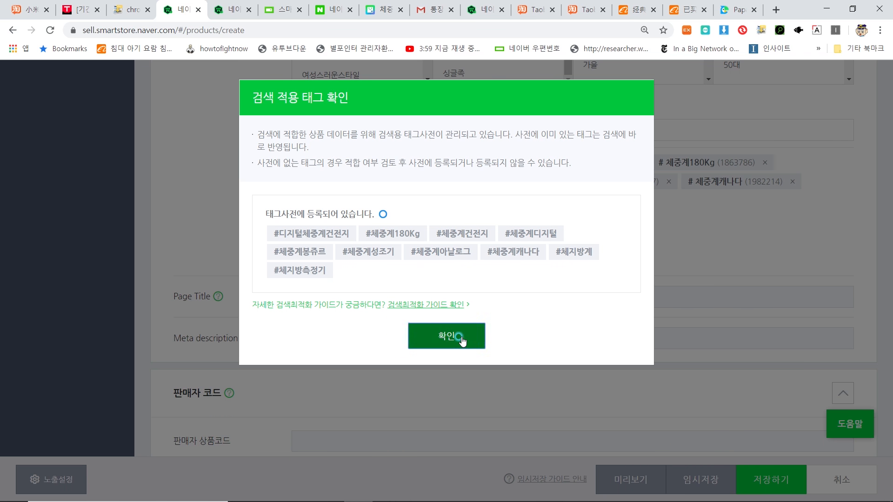
Step: Paste 샤오미 디지털 전자 체중계 체지방 인바디 측정기 into the Page Title field
scroll(367, 242, "down", 1)
left_click(366, 235)
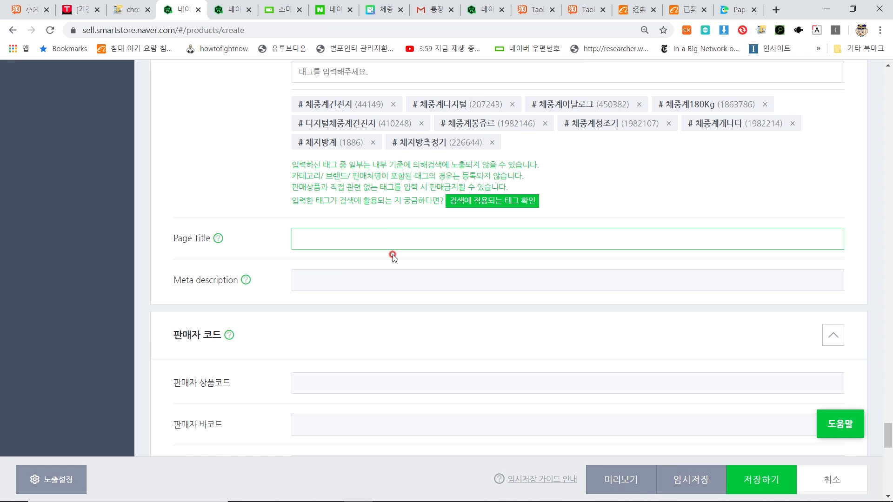
scroll(400, 232, "up", 5)
scroll(401, 231, "up", 2)
scroll(275, 181, "up", 5)
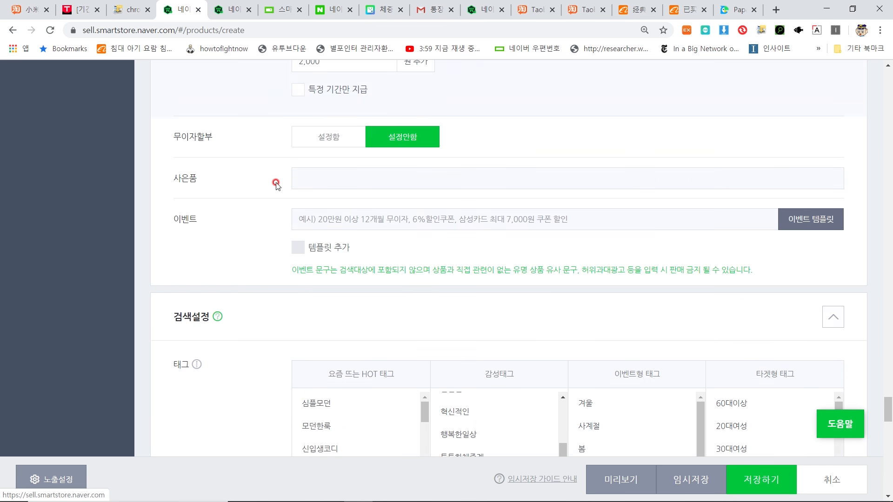
scroll(420, 325, "down", 8)
left_click(424, 315)
type("샤오미 디지털 전자 체중계 체지방 인바디 측정기")
left_click(410, 350)
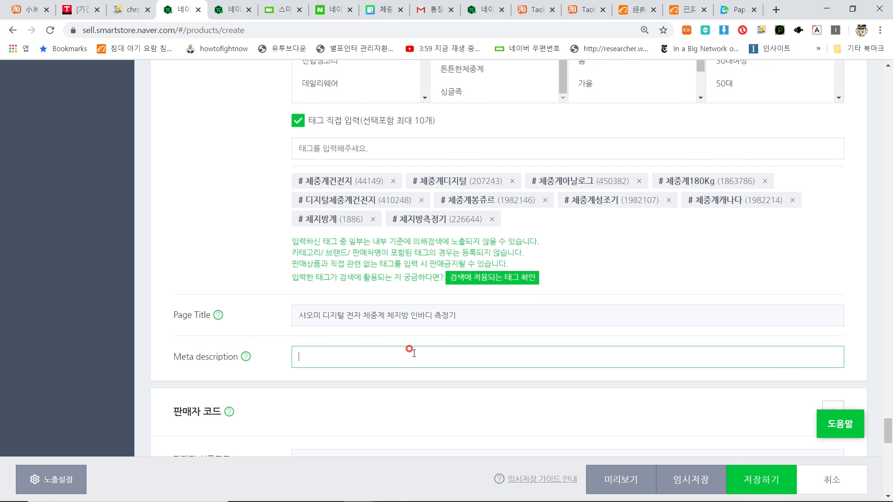
Step: Paste the prepared body-fat scale sales blurb into the Meta description field
type("샤오미 디지털 전자 체중계 체지방 인바디 측정기입니다 체지방도 측정되는 디지털 전자 체중계입니다. 저렴한 가격이지만 가성비 높은 체중계")
scroll(407, 326, "down", 5)
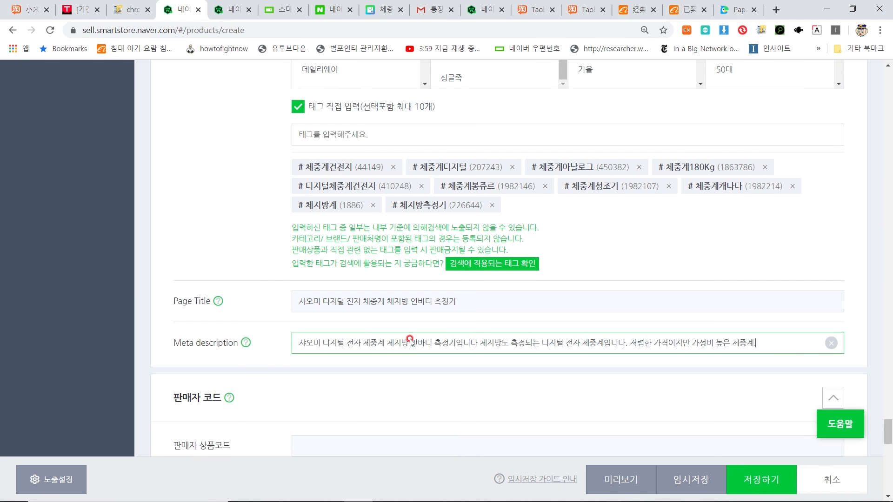
left_click(388, 232)
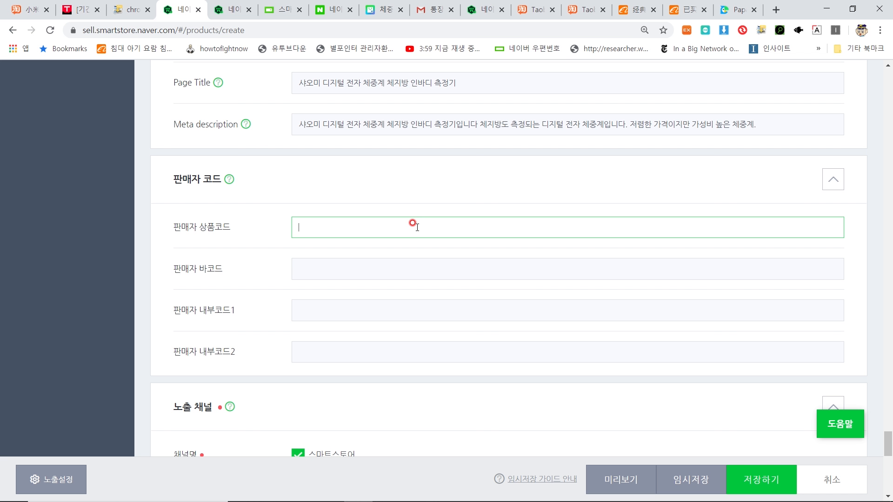
left_click(81, 9)
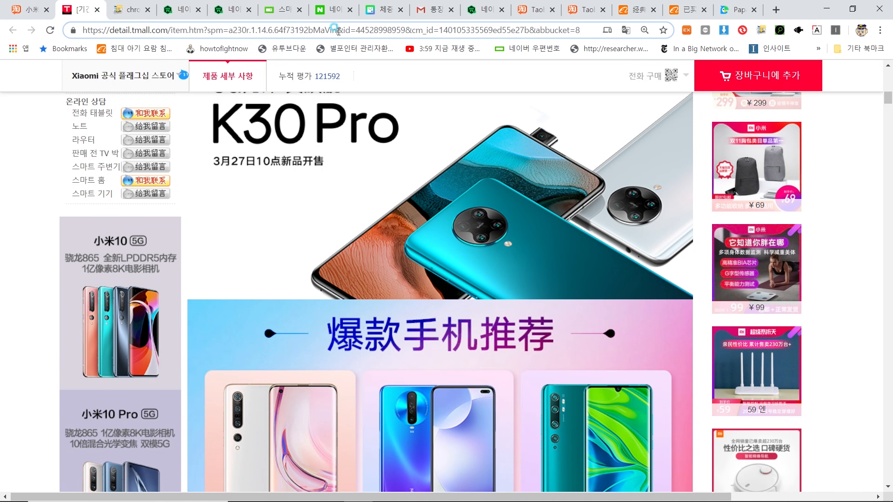
left_click_drag(337, 30, 405, 30)
key("ctrl+c")
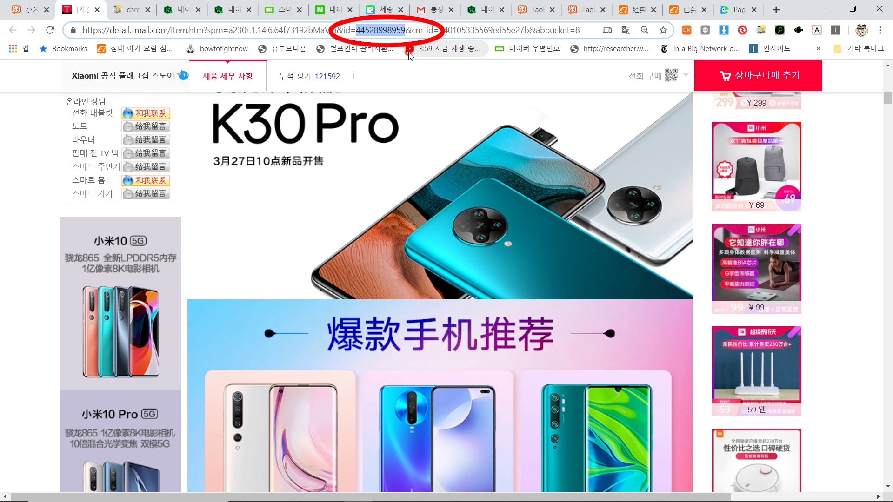
left_click(181, 9)
left_click(312, 227)
key("ctrl+v")
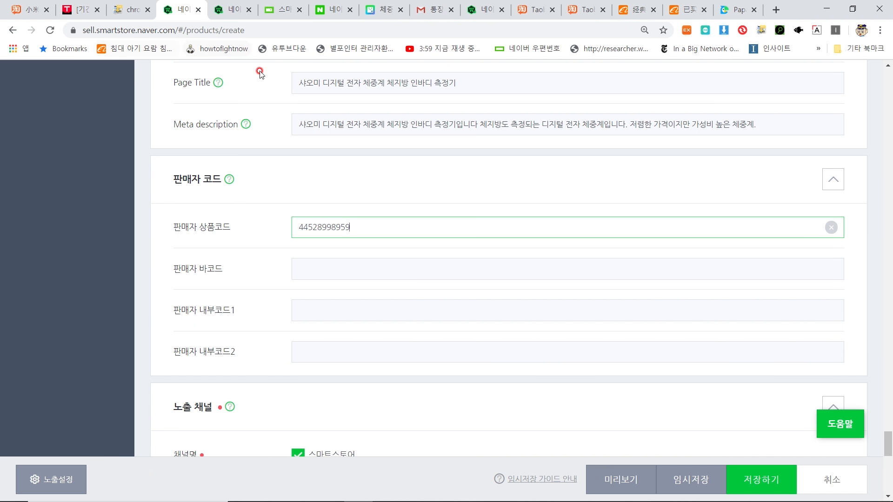
Step: Open a juicer bottle product page from the Taobao homepage
left_click(533, 13)
scroll(459, 158, "down", 12)
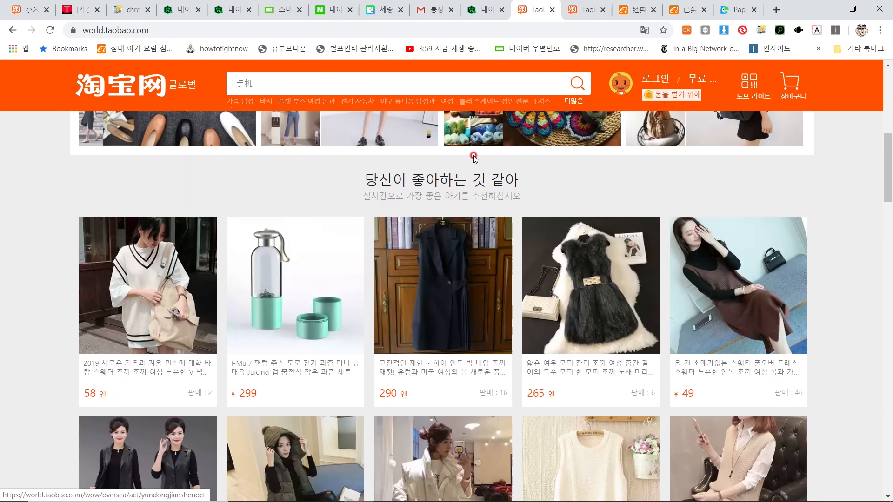
scroll(459, 183, "up", 1)
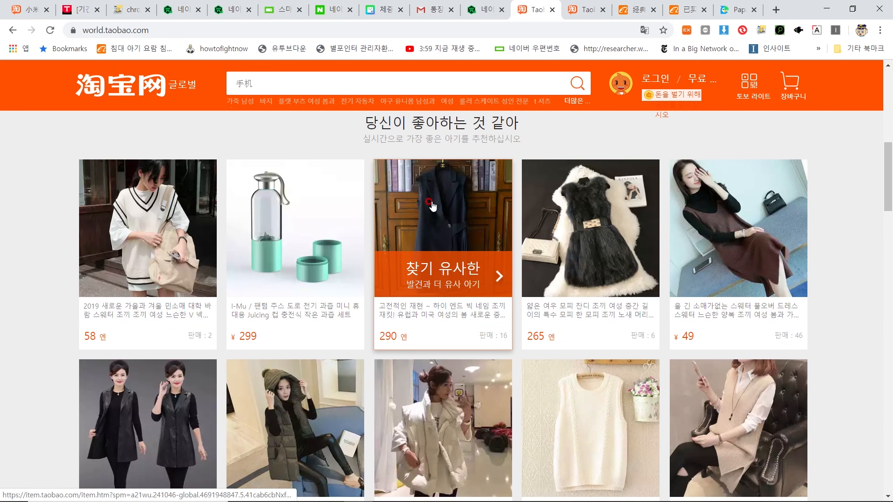
left_click(284, 203)
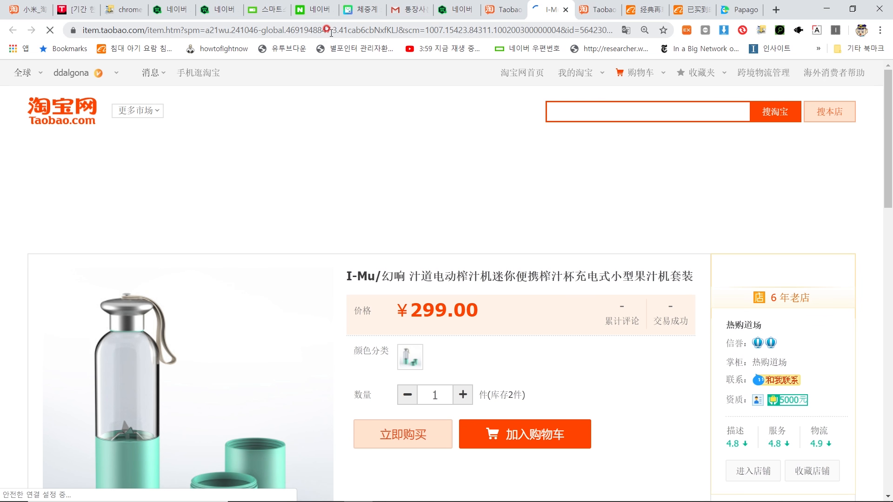
left_click(399, 26)
left_click(286, 29)
left_click(275, 28)
left_click_drag(278, 30, 527, 27)
left_click(527, 27)
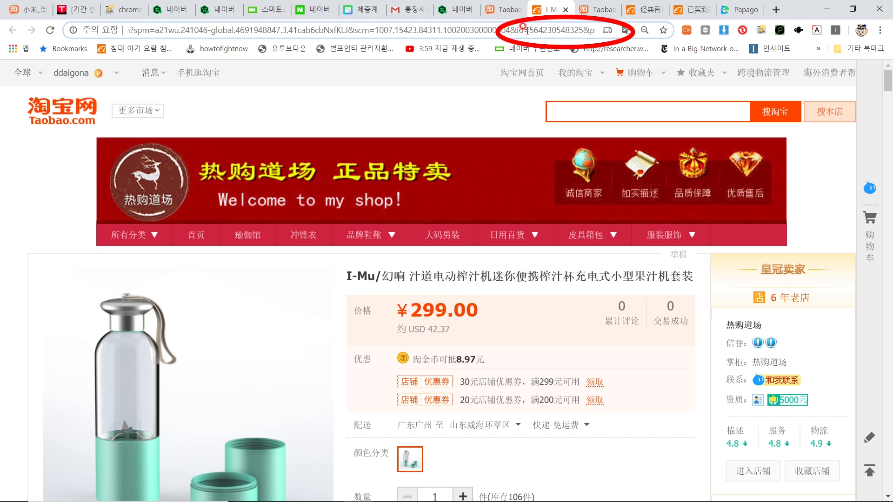
left_click_drag(534, 29, 592, 29)
key("ctrl+v")
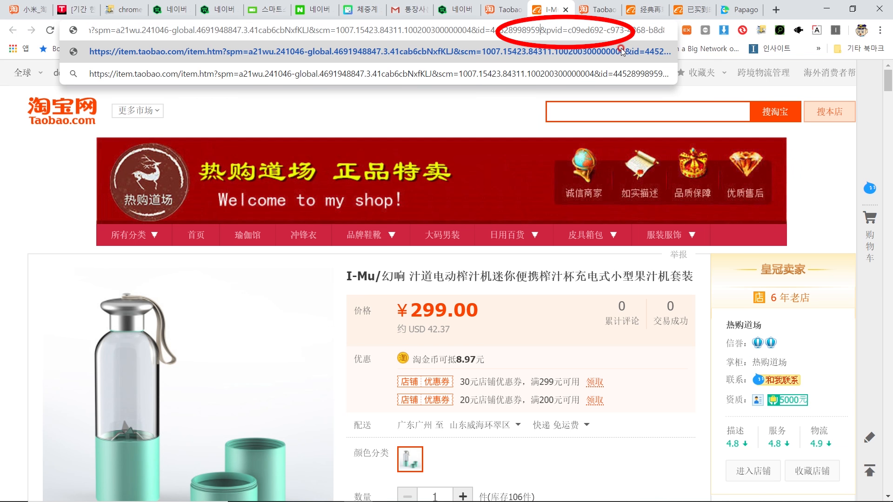
left_click(621, 51)
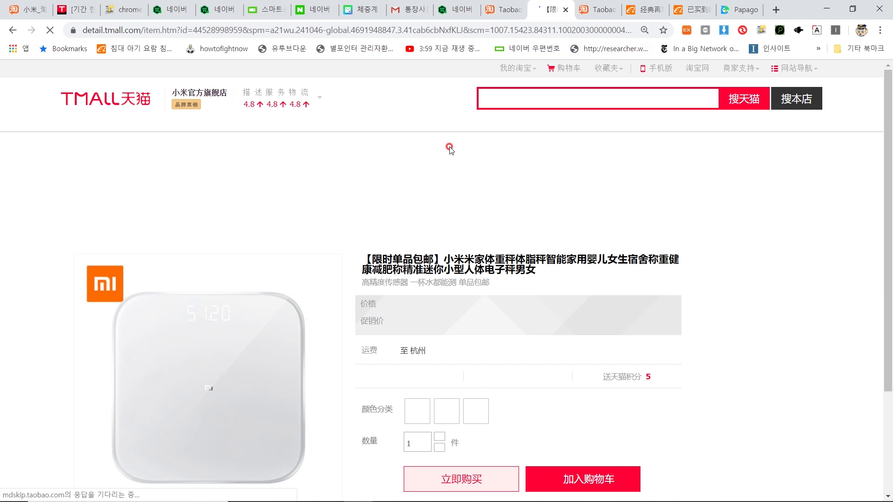
scroll(421, 139, "down", 3)
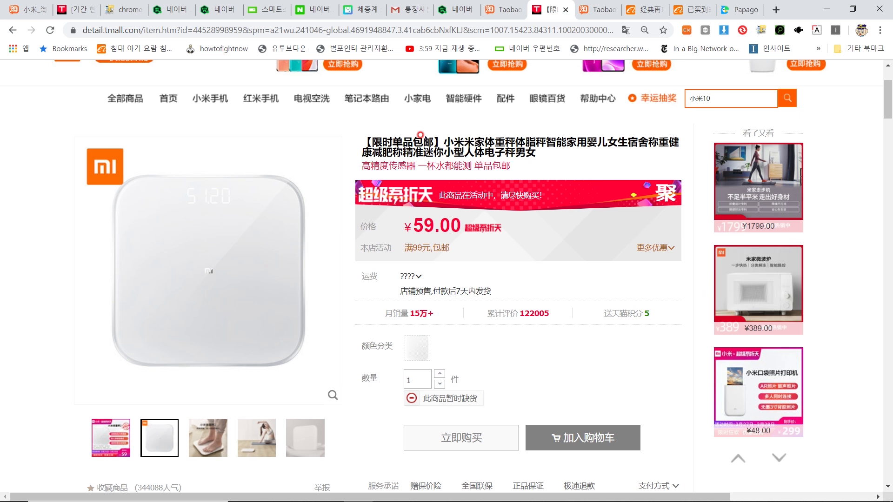
Step: Register the listing on 네이버쇼핑 under 가격비교 사이트 등록
left_click(165, 16)
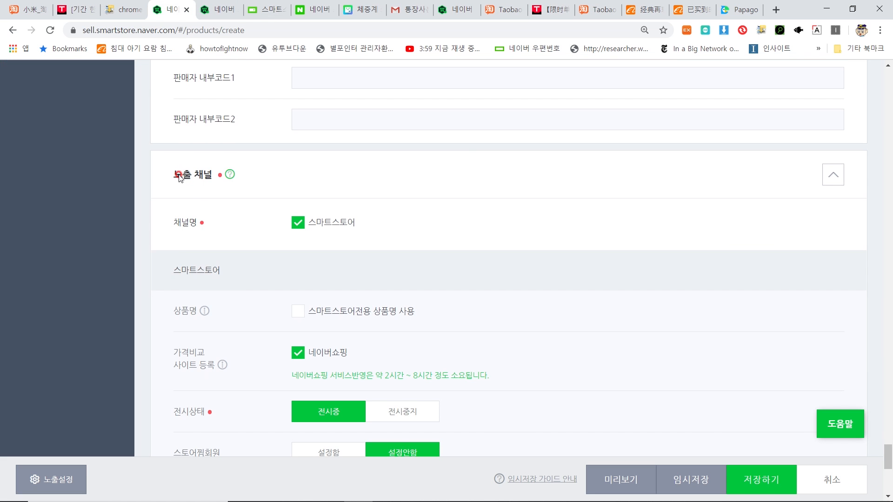
scroll(210, 195, "down", 1)
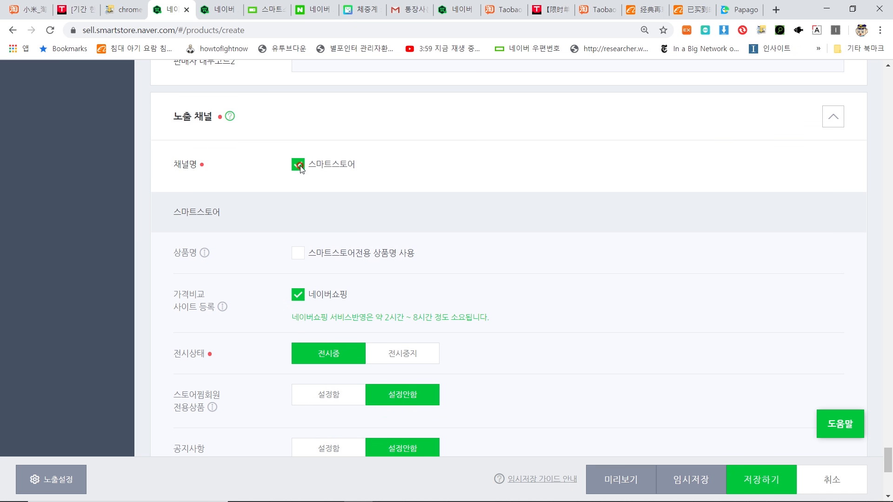
scroll(300, 170, "down", 2)
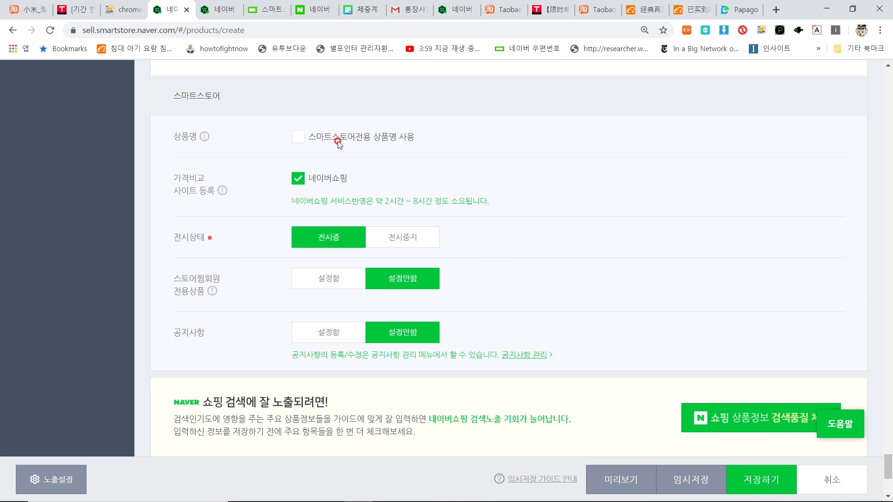
scroll(279, 136, "down", 1)
scroll(279, 136, "up", 1)
left_click(297, 179)
left_click(298, 179)
Step: Set 전시상태 to 전시중 and 공지사항 to 설정안함
left_click(329, 242)
mouse_move(212, 293)
left_click_drag(222, 374, 419, 379)
left_click(493, 281)
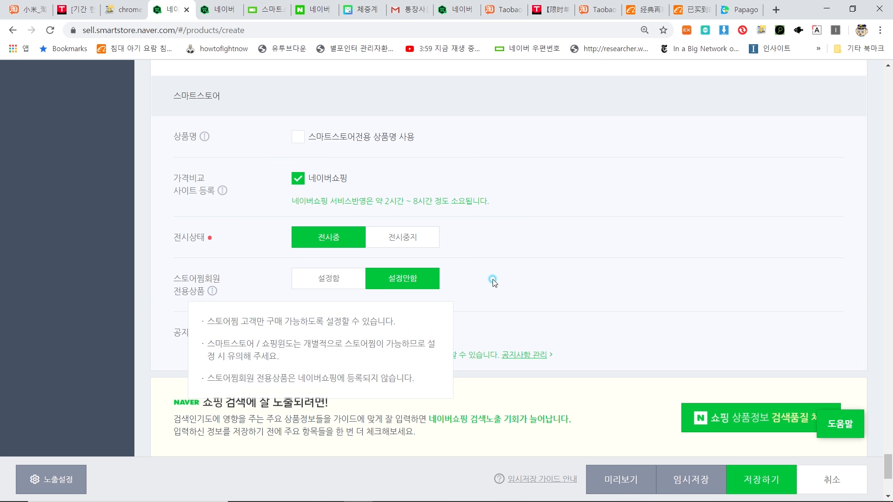
scroll(263, 320, "down", 1)
left_click(320, 276)
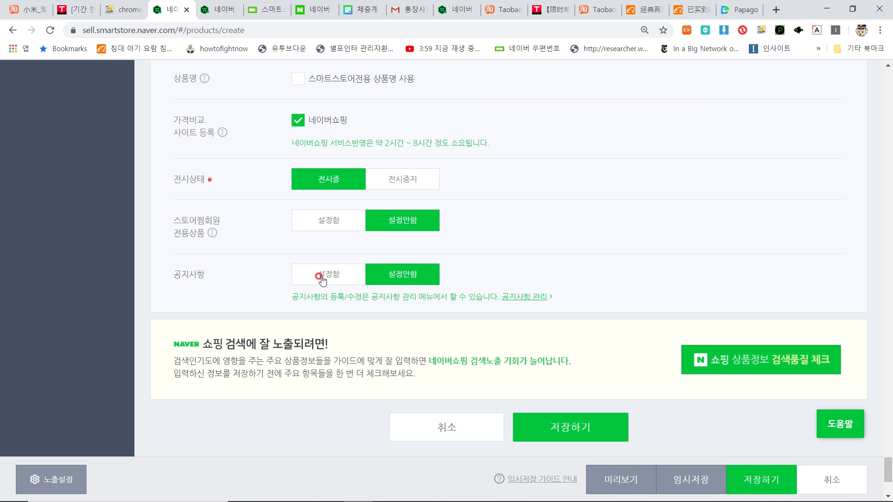
scroll(736, 311, "down", 1)
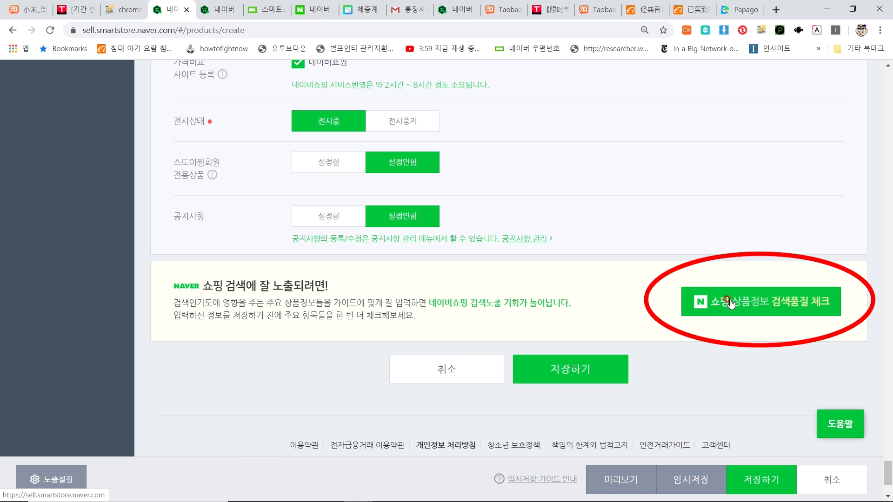
Step: Run 쇼핑 상품정보 검색품질 체크, confirm no flagged items, then save with 저장하기
left_click(729, 302)
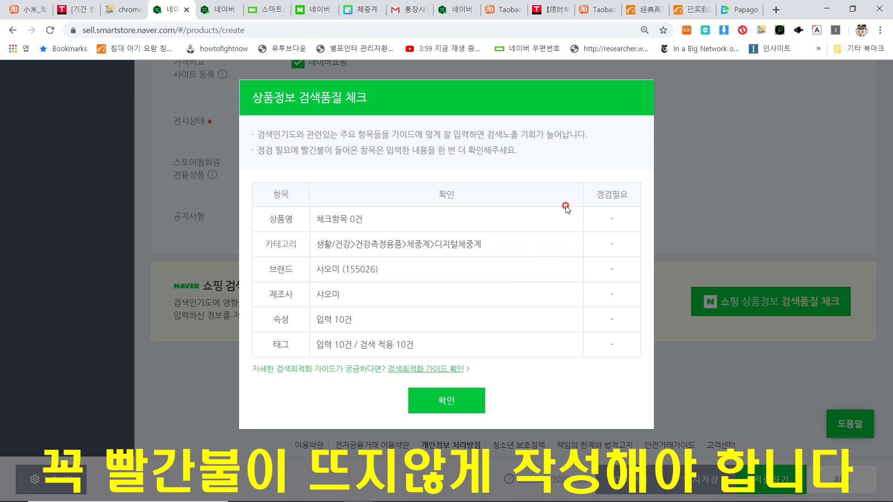
left_click(605, 218)
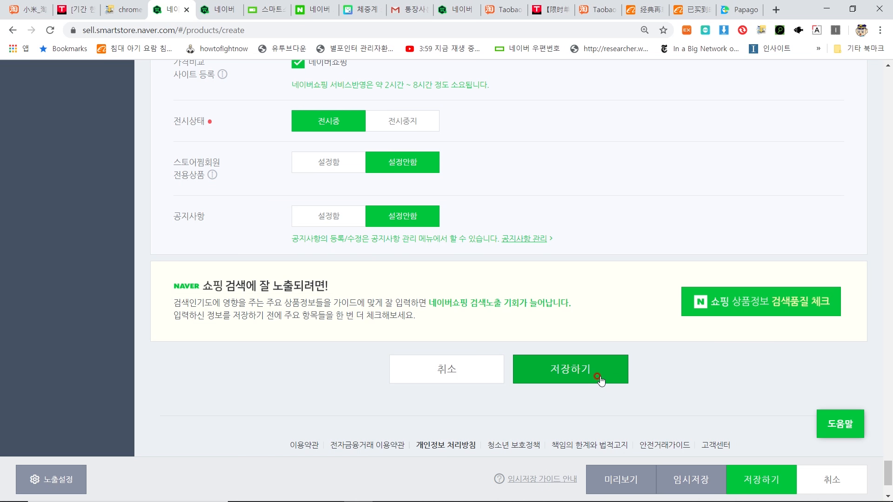
left_click(599, 377)
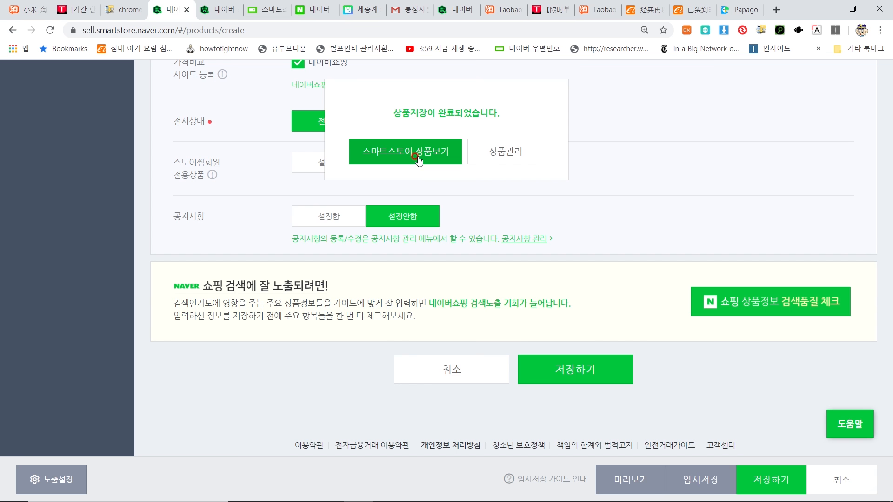
Step: Open the live storefront page and review the 62% discount, shipping fee, and product description
left_click(417, 158)
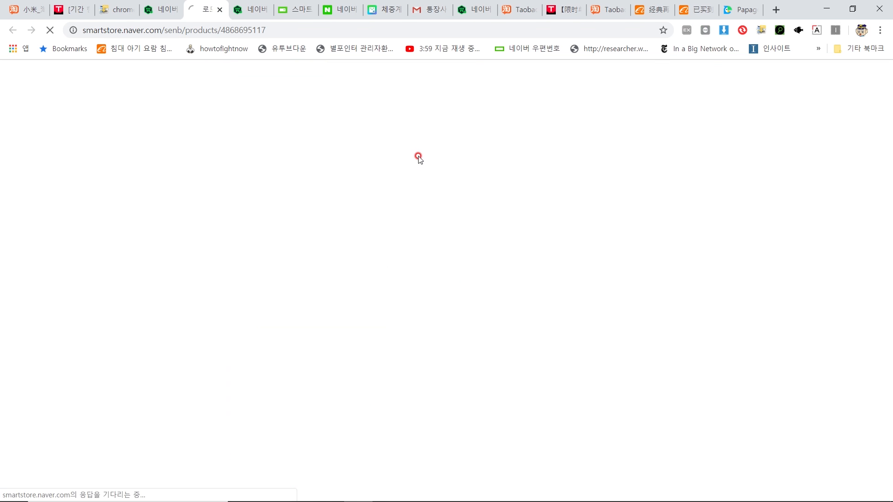
left_click_drag(492, 145, 458, 141)
left_click(709, 182)
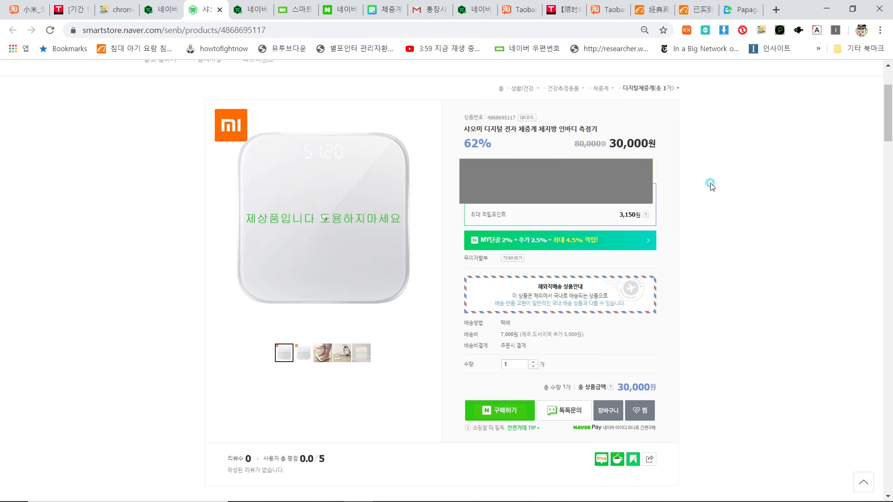
scroll(538, 248, "down", 2)
scroll(537, 248, "down", 1)
left_click_drag(493, 224, 594, 227)
left_click(594, 226)
scroll(594, 228, "down", 10)
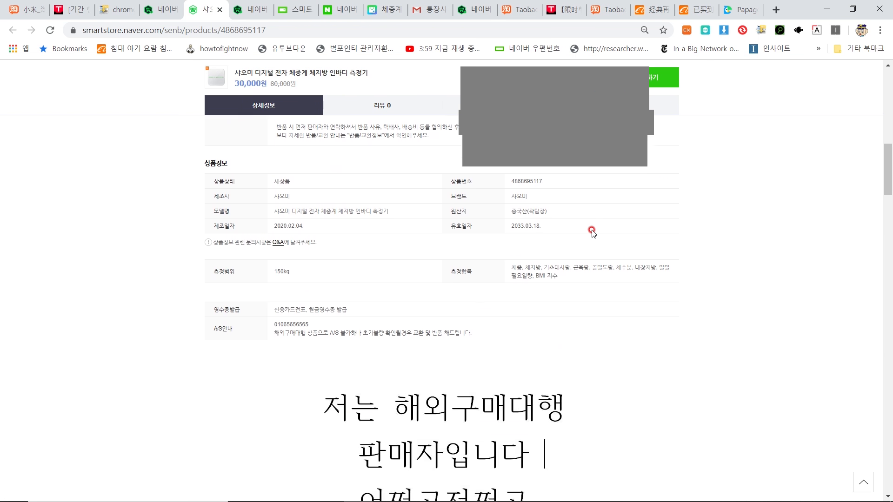
left_click_drag(312, 236, 578, 255)
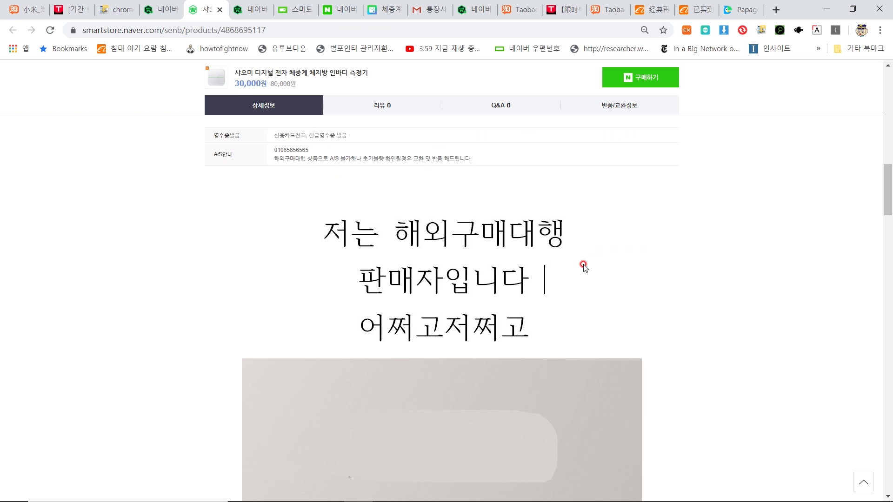
scroll(610, 261, "down", 5)
scroll(610, 262, "down", 8)
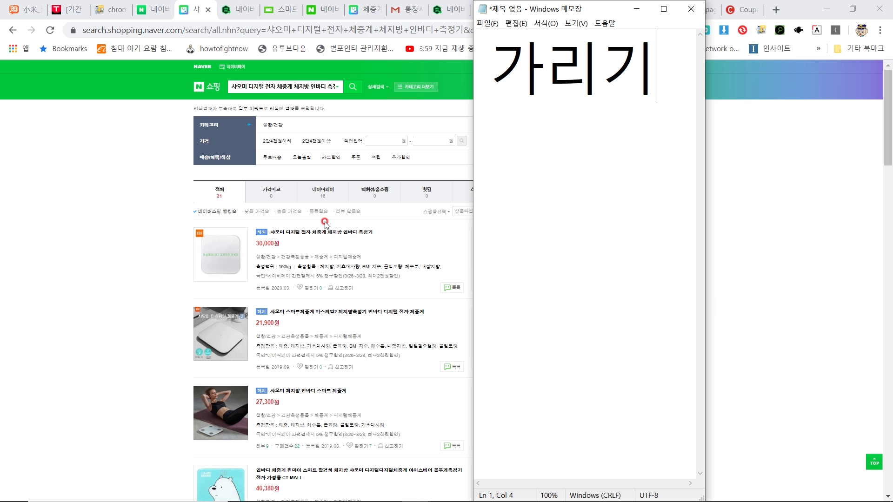
Step: Scroll the Naver Shopping results to find the 30,000원 샤오미 디지털 전자 체중계 체지방 인바디 측정기 listing
scroll(327, 239, "down", 1)
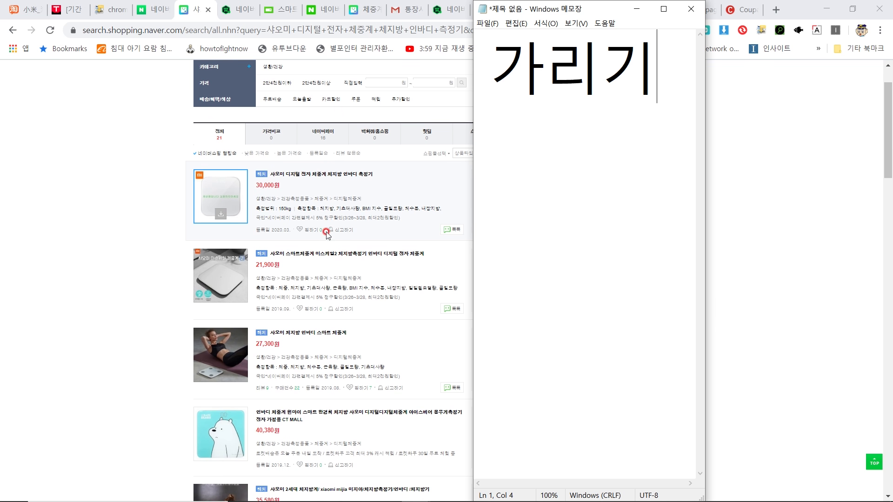
scroll(123, 310, "up", 1)
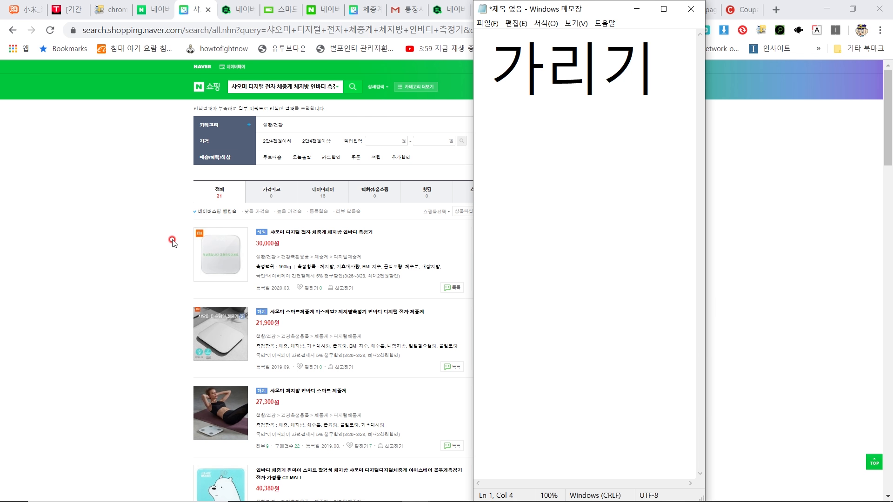
scroll(263, 274, "down", 4)
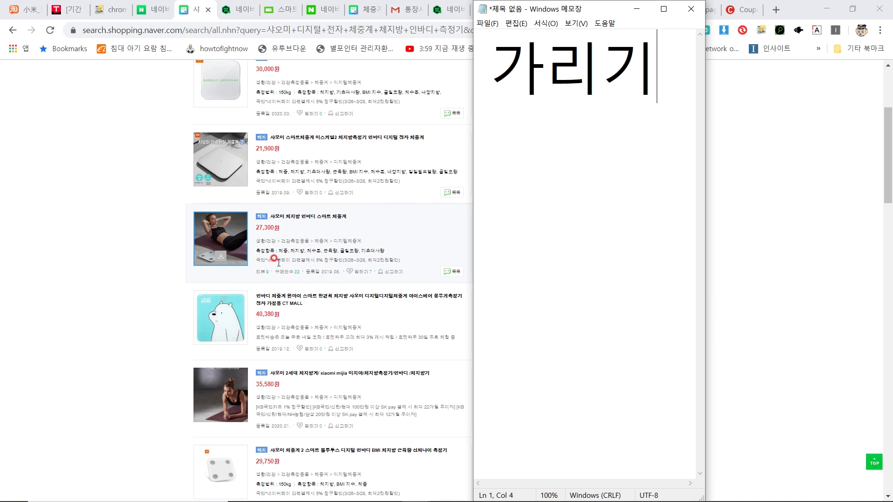
scroll(275, 264, "down", 4)
scroll(279, 263, "down", 3)
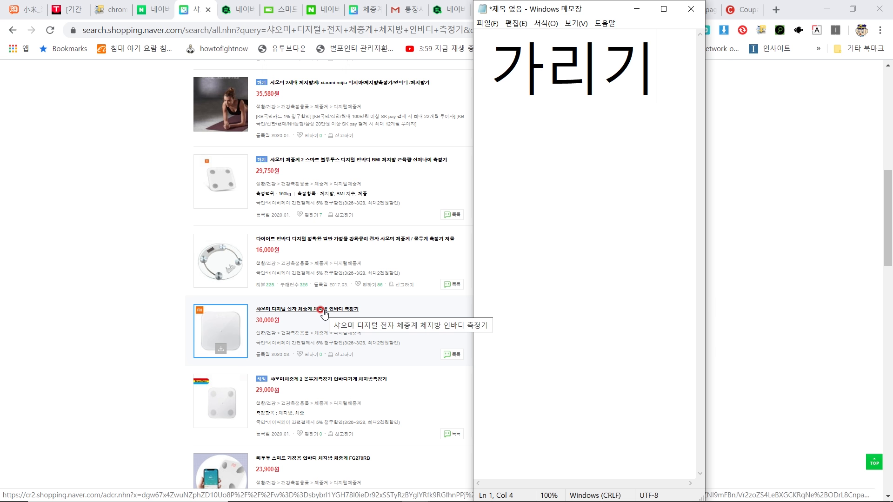
scroll(324, 313, "down", 2)
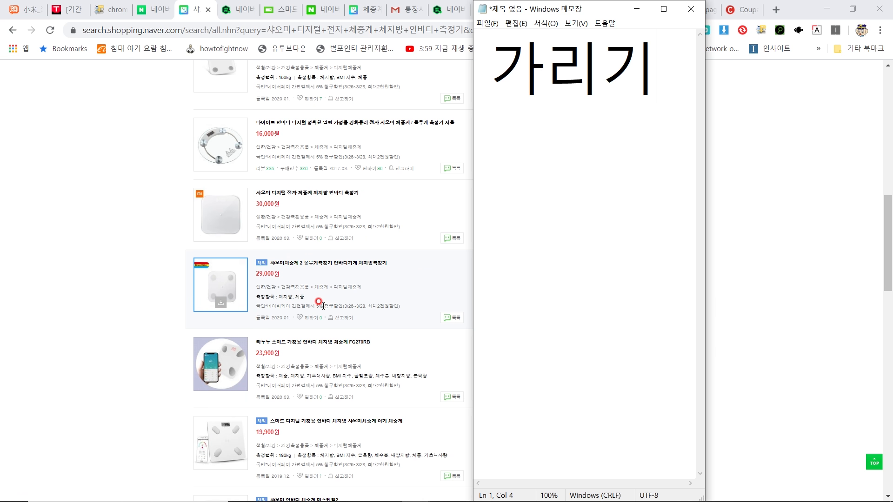
scroll(321, 304, "up", 1)
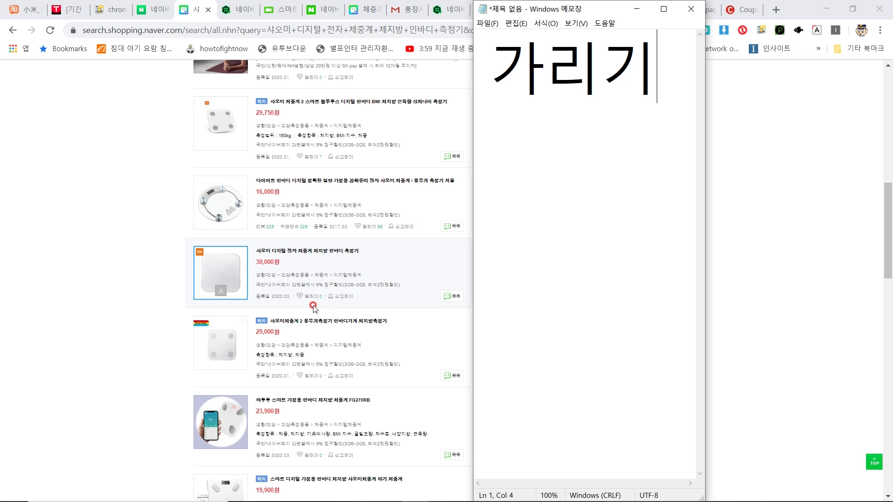